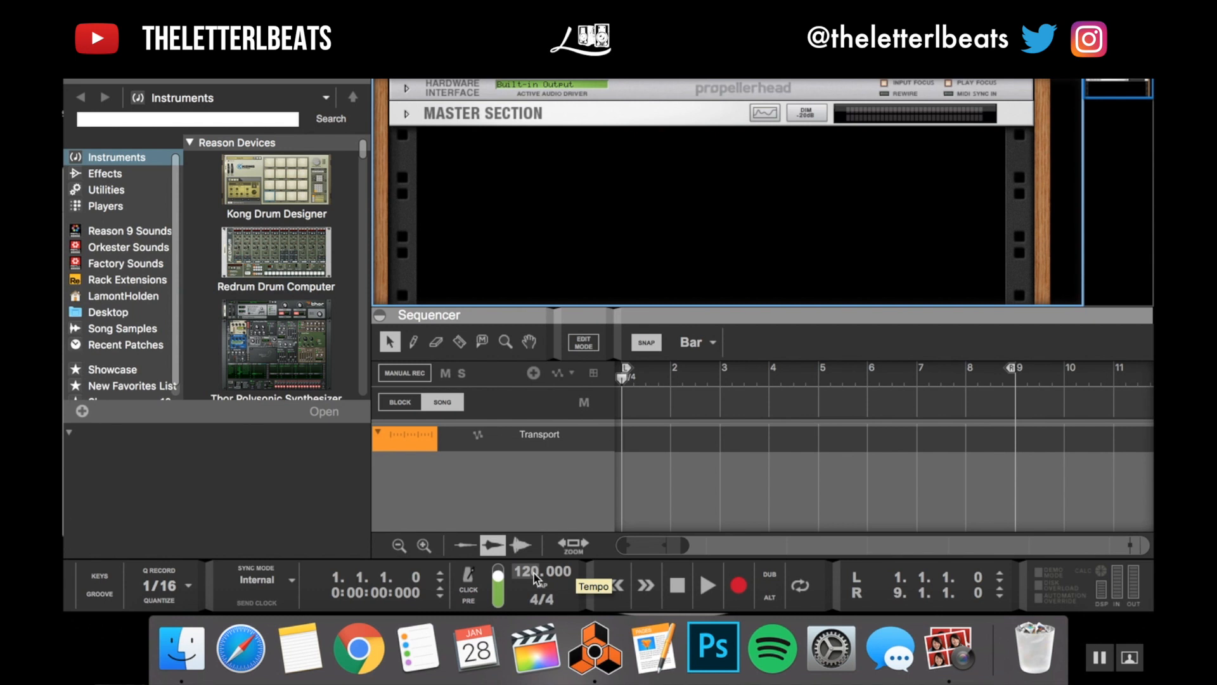
- Switch to Finder and select every WAV file in the trapsynthwave Loop 4 (135 BPM) folder except Master Section.wav
left_click(182, 648)
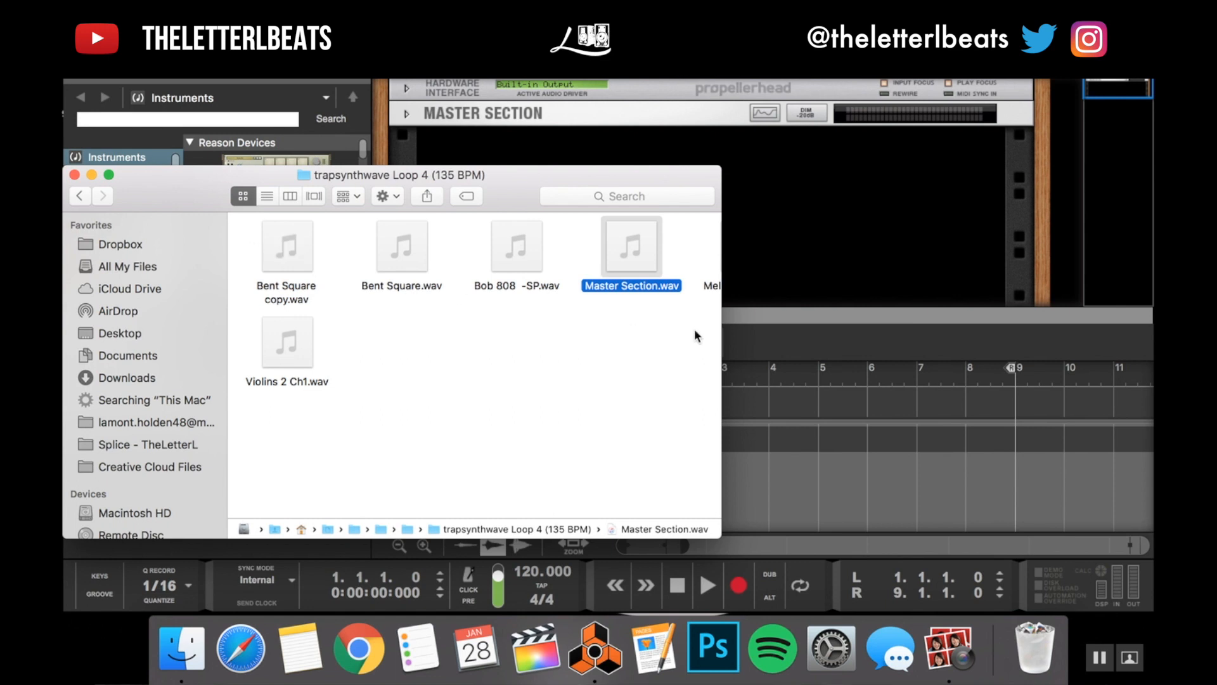
scroll(691, 333, "right", 2)
left_click_drag(697, 251, 351, 333)
left_click_drag(243, 217, 519, 388)
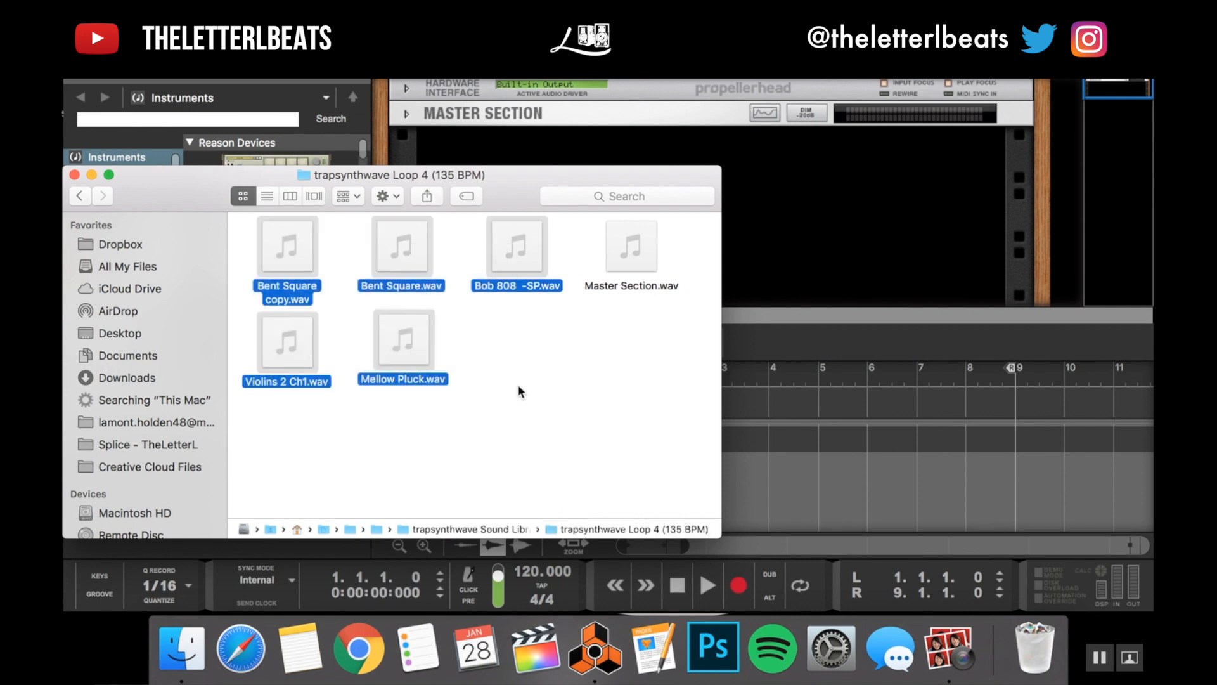
- Return to Reason, set the song tempo to 135 BPM and turn on loop playback
left_click(524, 568)
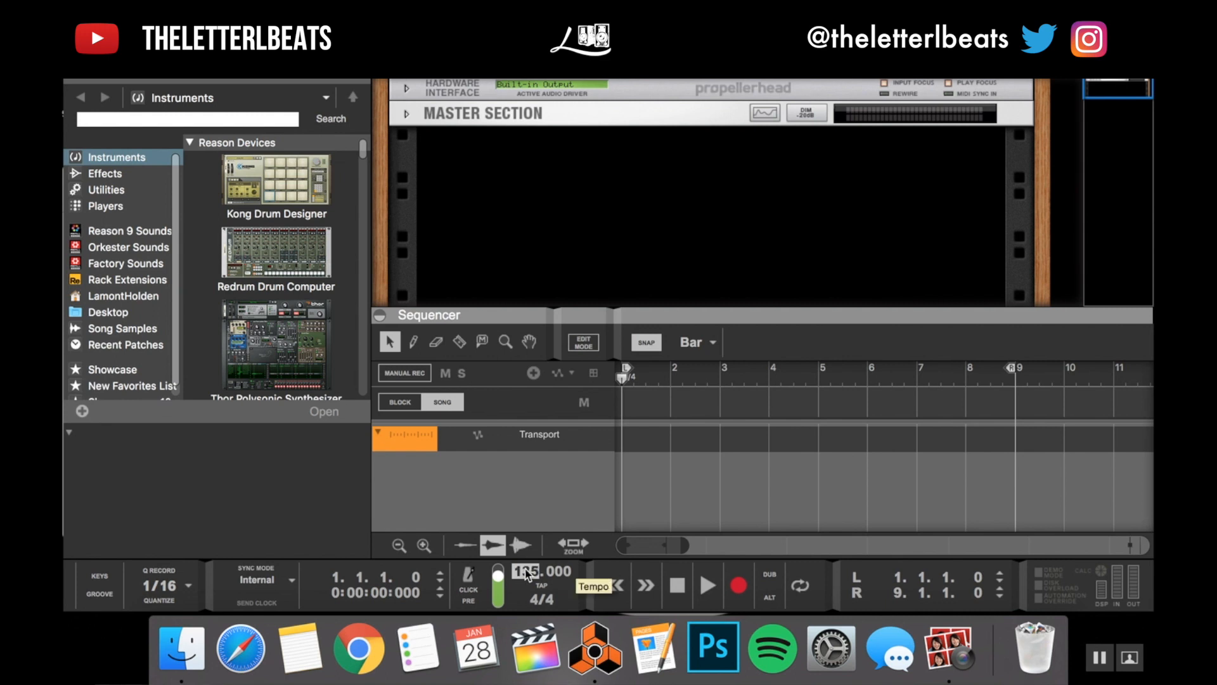
left_click(800, 584)
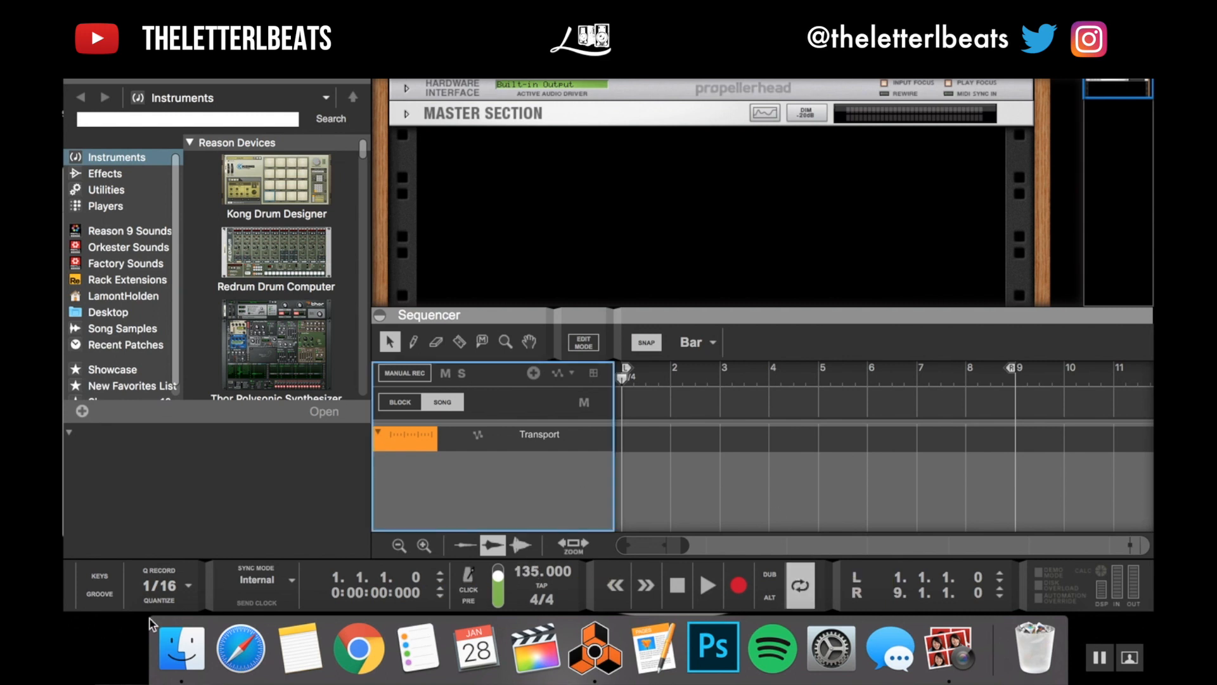
- Import the five selected WAV files from Finder into the sequencer as separate audio tracks starting at bar 1
left_click(164, 663)
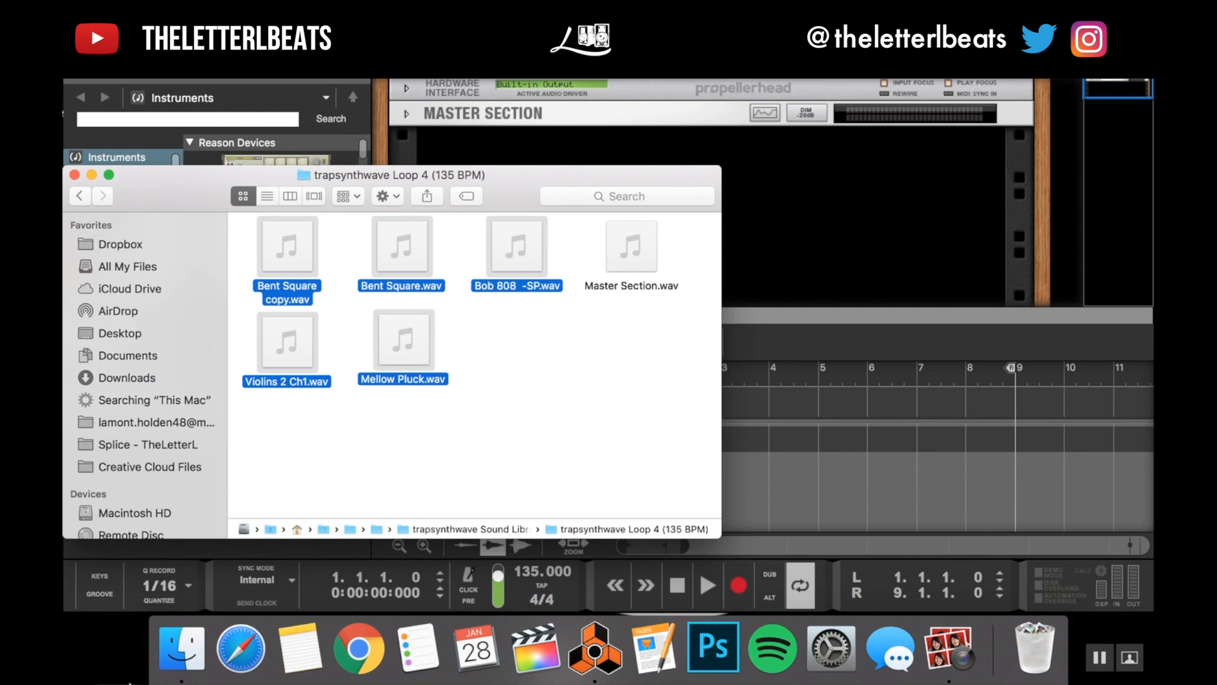
left_click_drag(488, 202, 476, 72)
left_click_drag(500, 117, 624, 452)
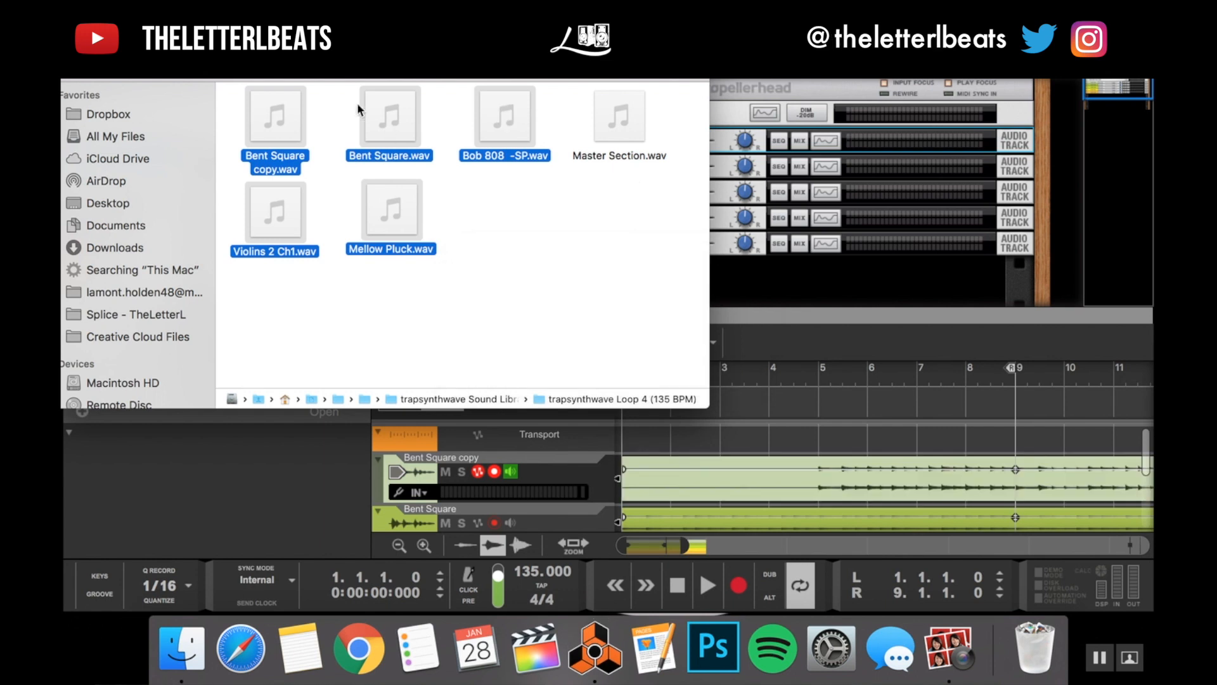
- Return to Reason, hide the browser and maximize the sequencer to show all five audio tracks
left_click_drag(138, 72, 247, 75)
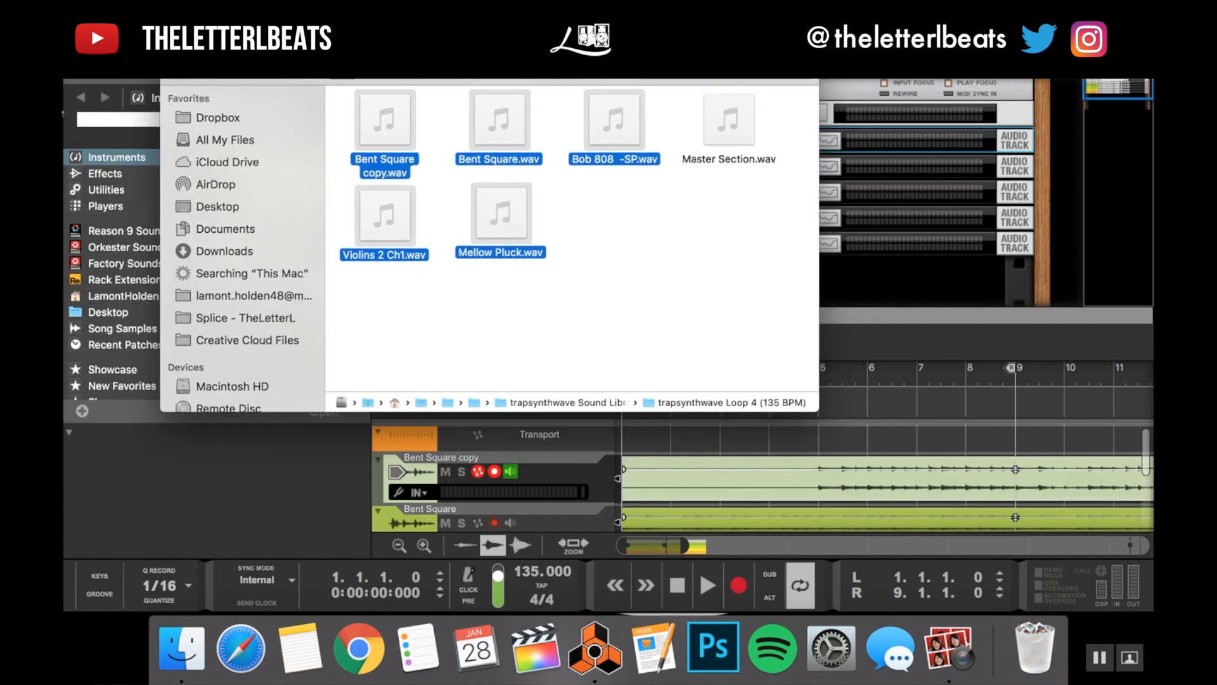
left_click(173, 46)
key("F3")
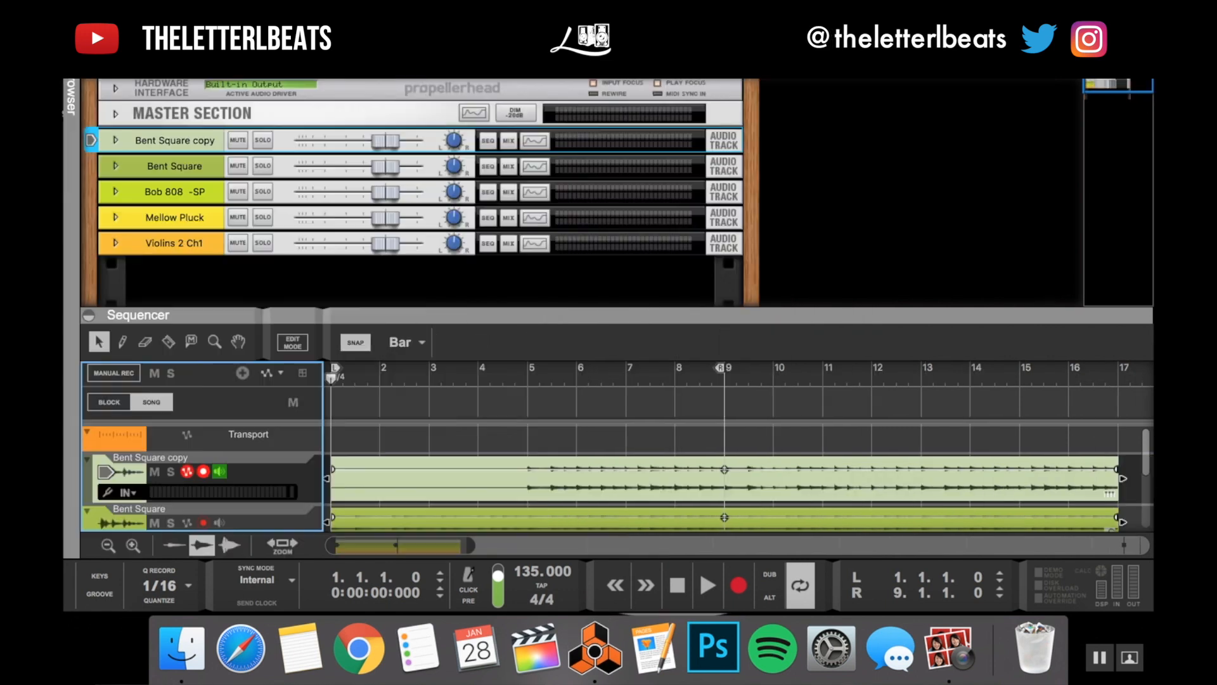
key("F6")
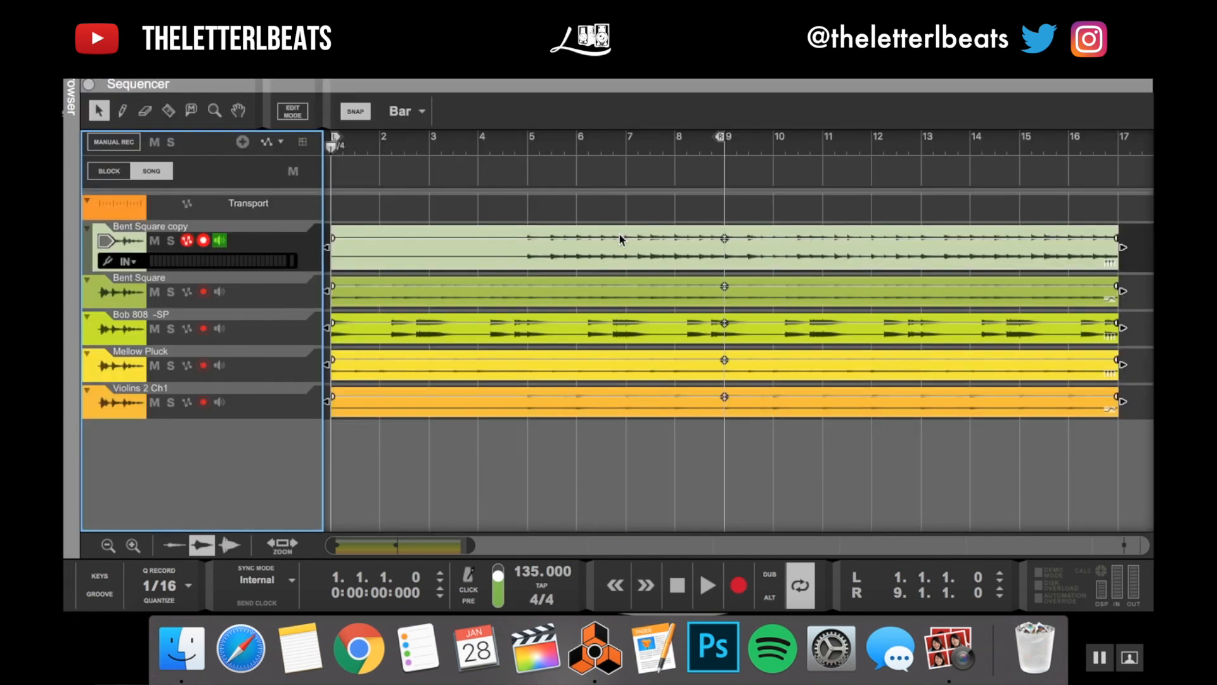
- Play the imported loops, select all five clips and extend the loop range to end at bar 17
key("space")
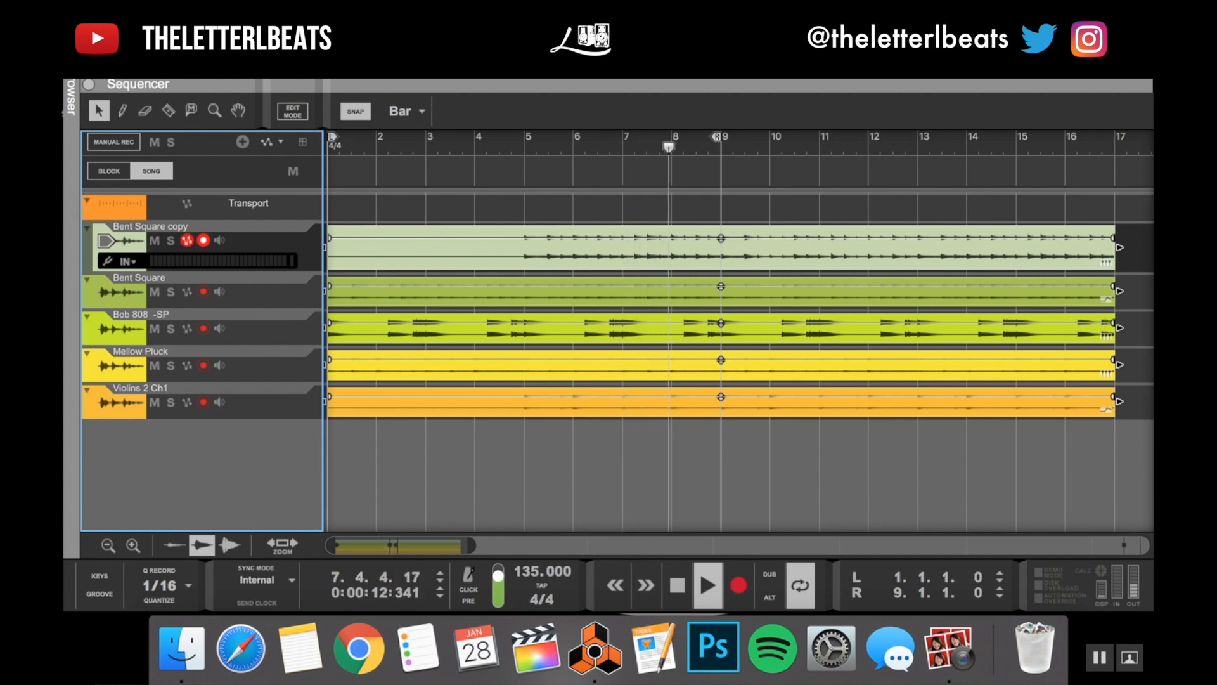
left_click(1069, 253)
left_click_drag(1068, 250, 1124, 265)
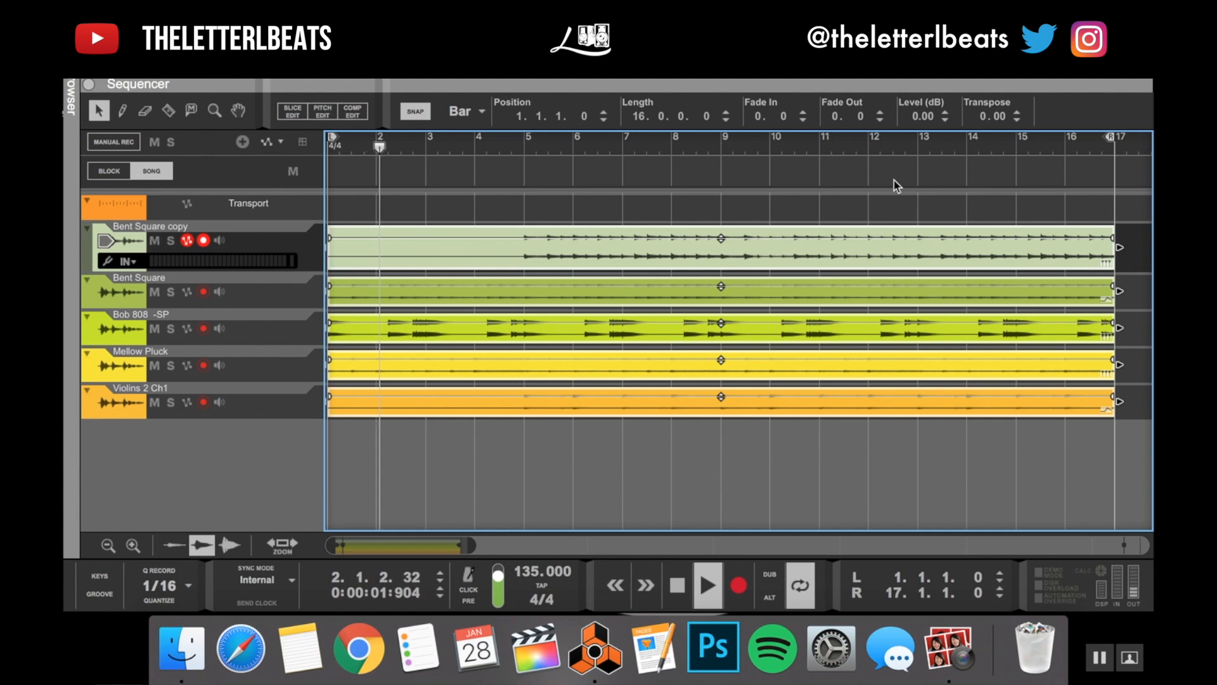
key("space")
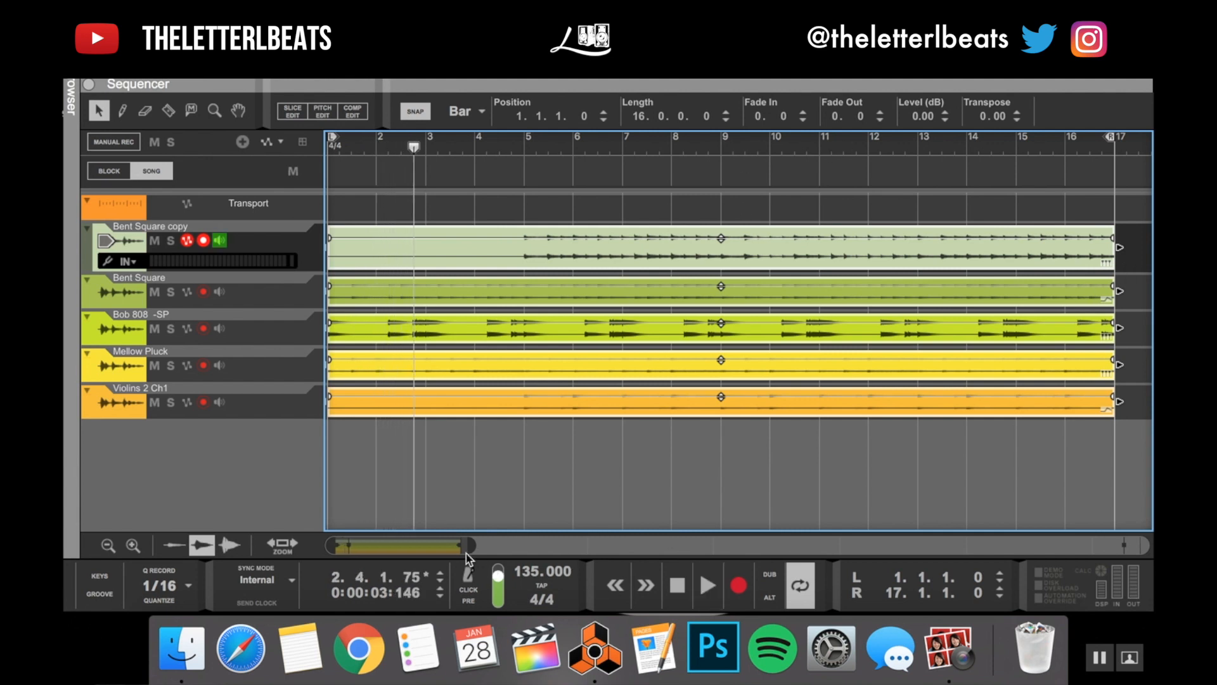
- Shorten all five clips to 8 bars starting at bar 1 and duplicate them to start at bar 9
left_click_drag(471, 545, 559, 546)
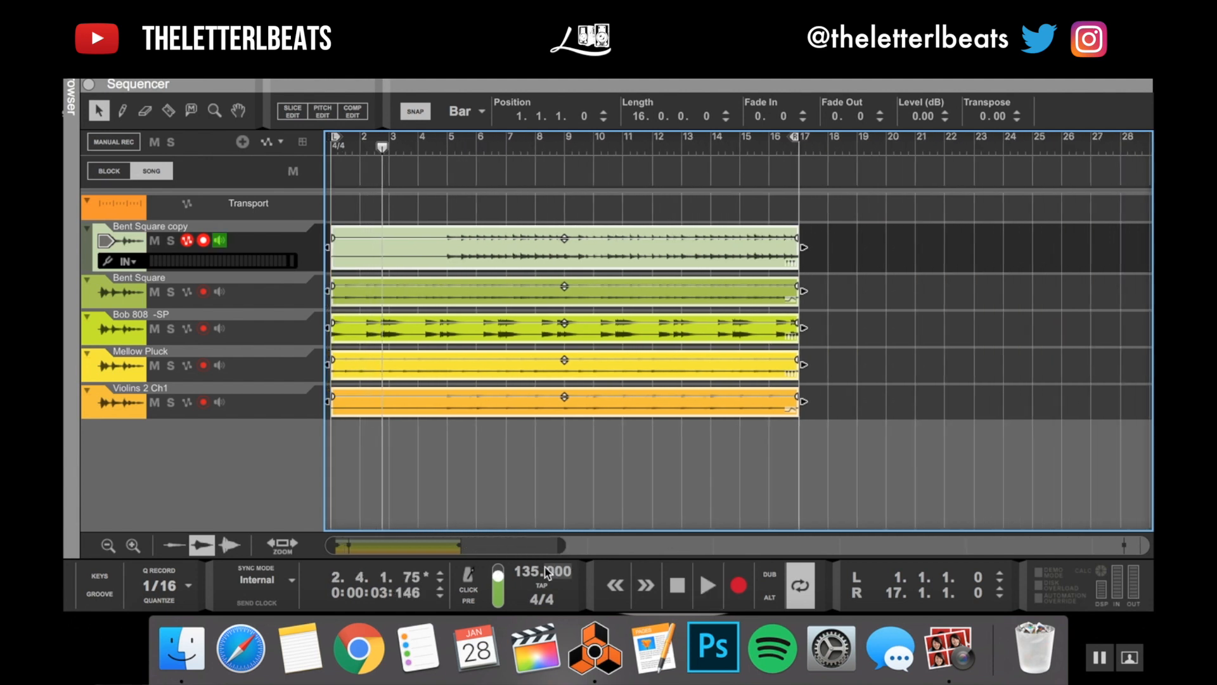
mouse_move(328, 247)
left_mouse_down()
mouse_move(564, 248)
mouse_move(305, 239)
left_mouse_up()
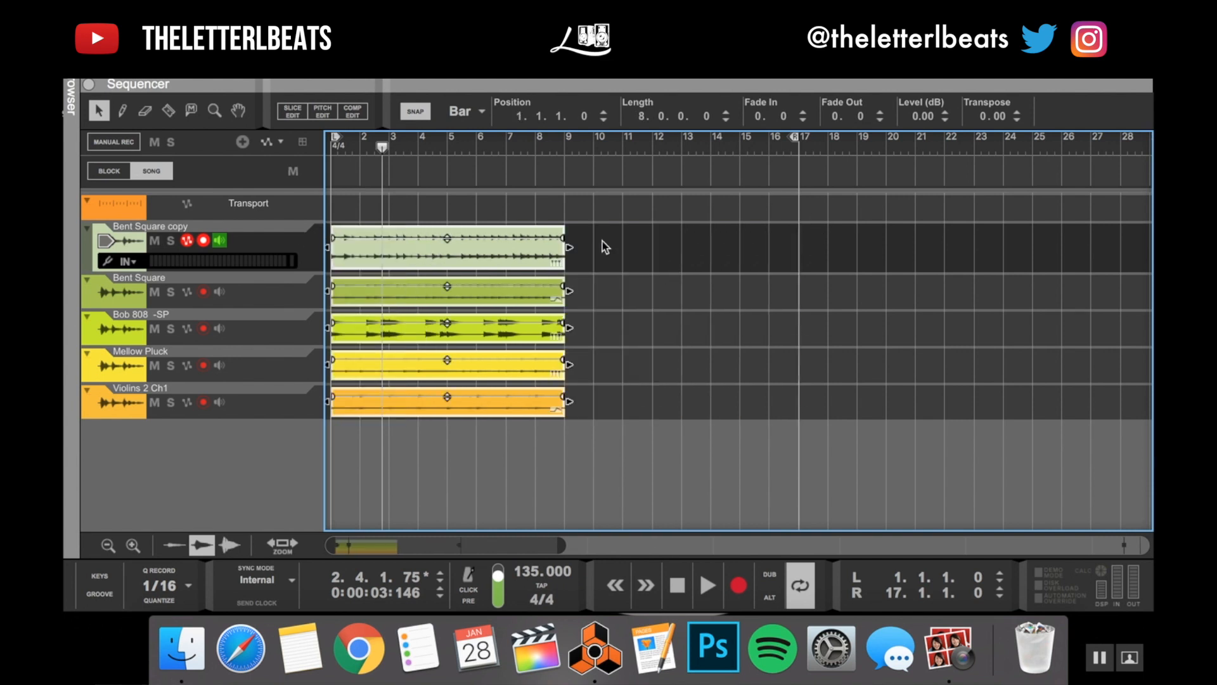
left_click_drag(383, 254, 624, 257)
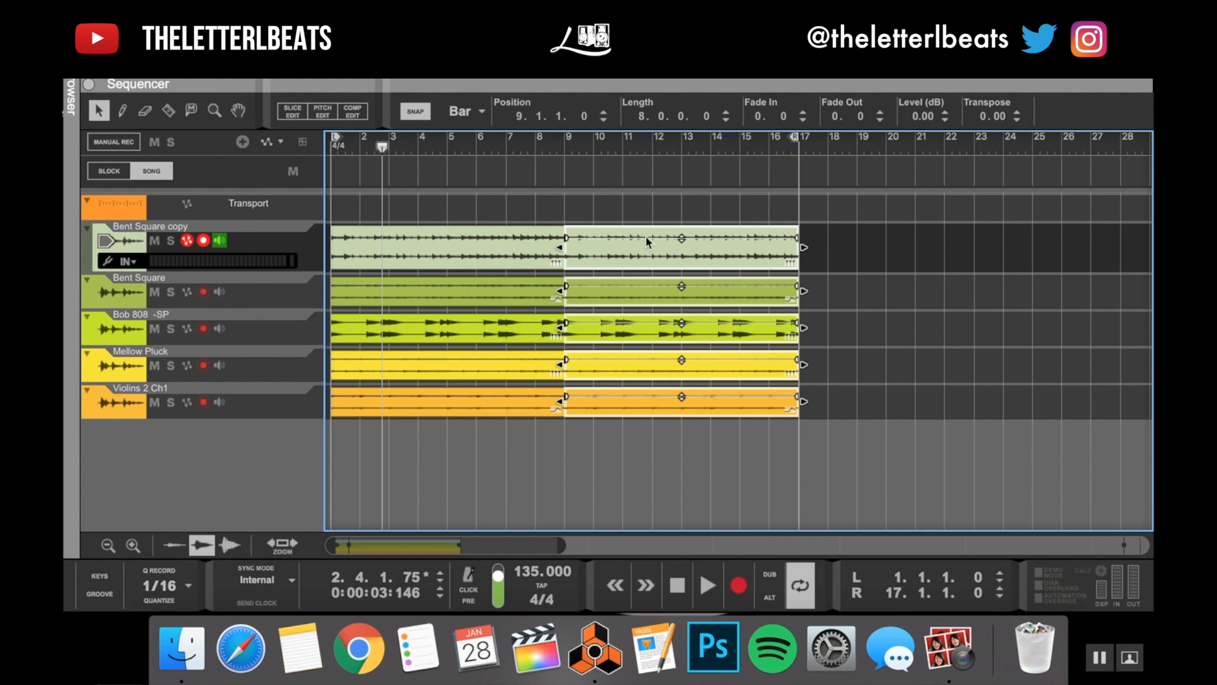
left_click(518, 200)
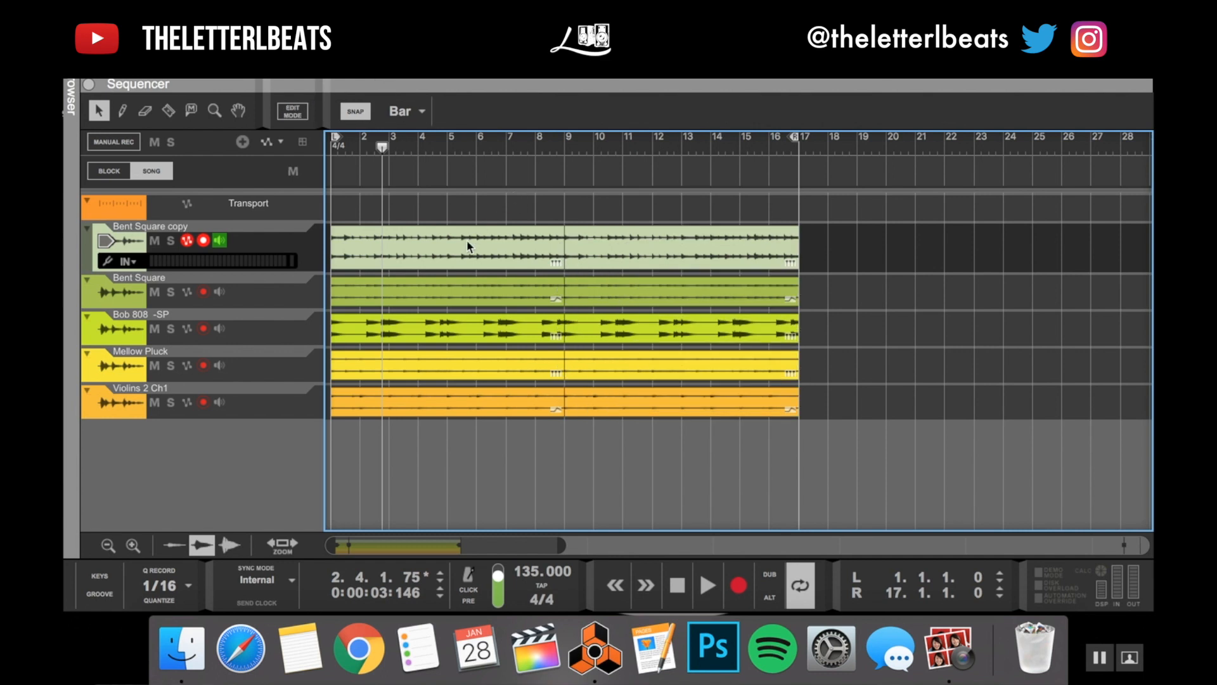
- Play the edited loops from bar 1, stop playback and show the browser again
left_click(326, 147)
key("space")
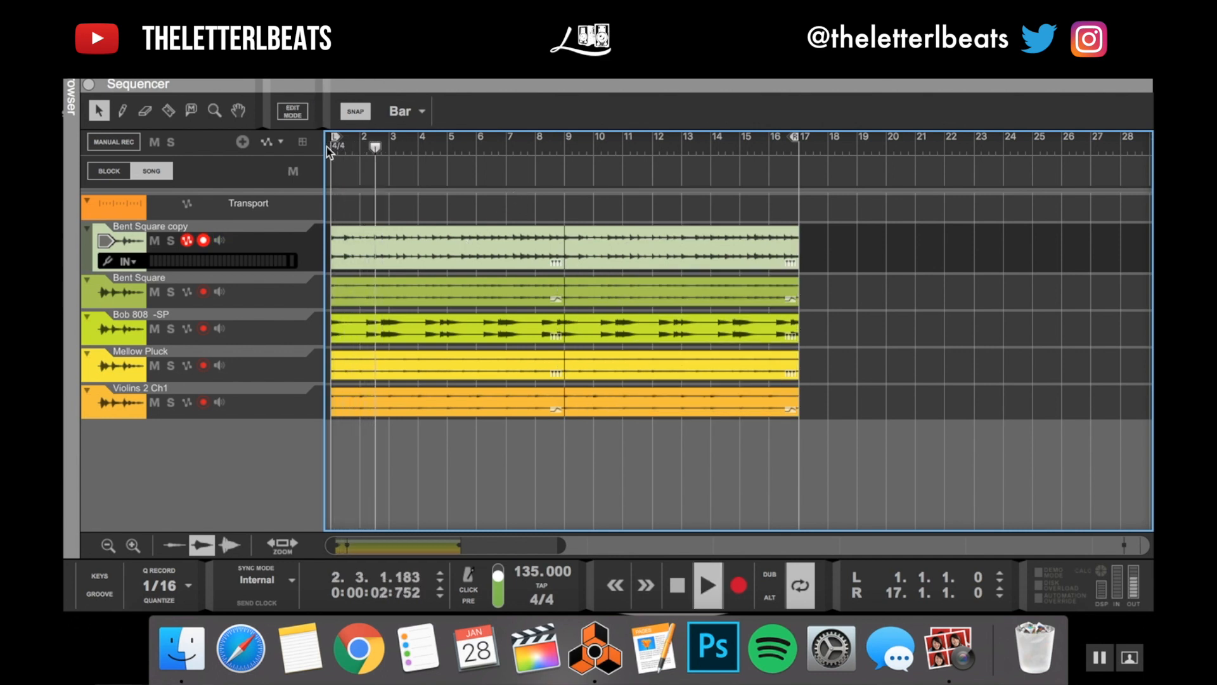
key("space")
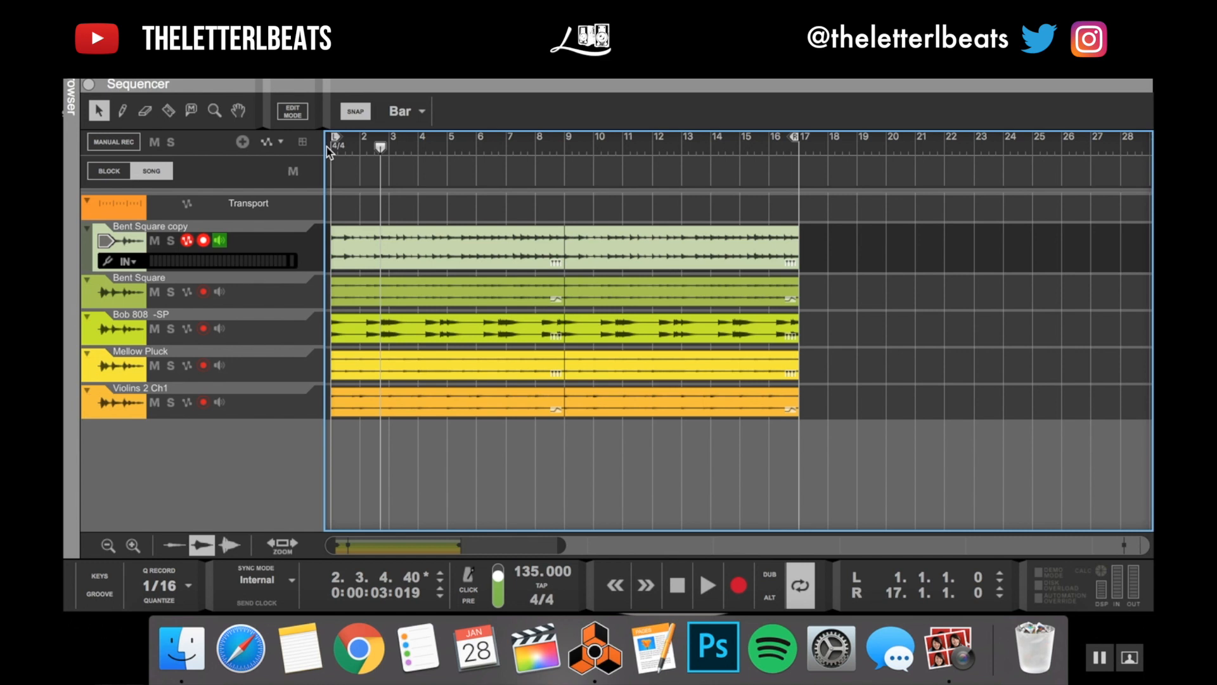
left_click(66, 107)
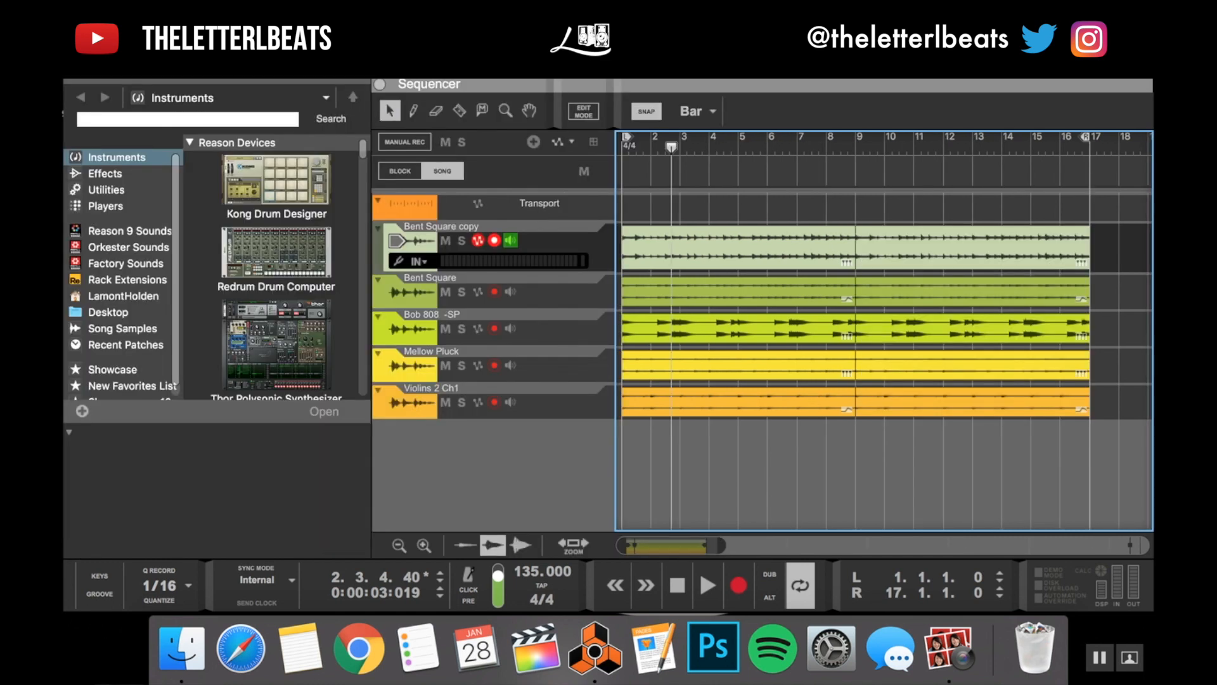
left_click(249, 163)
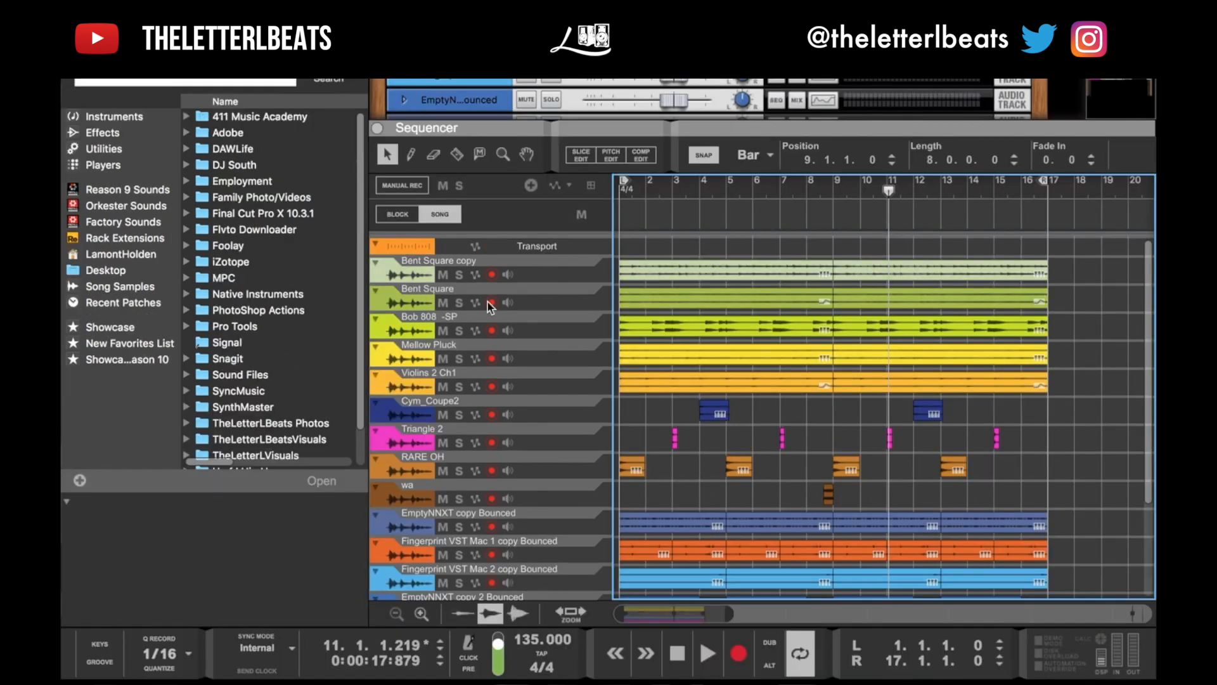
- Look through the added drum and percussion tracks, and listen to the full arrangement from bar 1
scroll(829, 502, "down", 4)
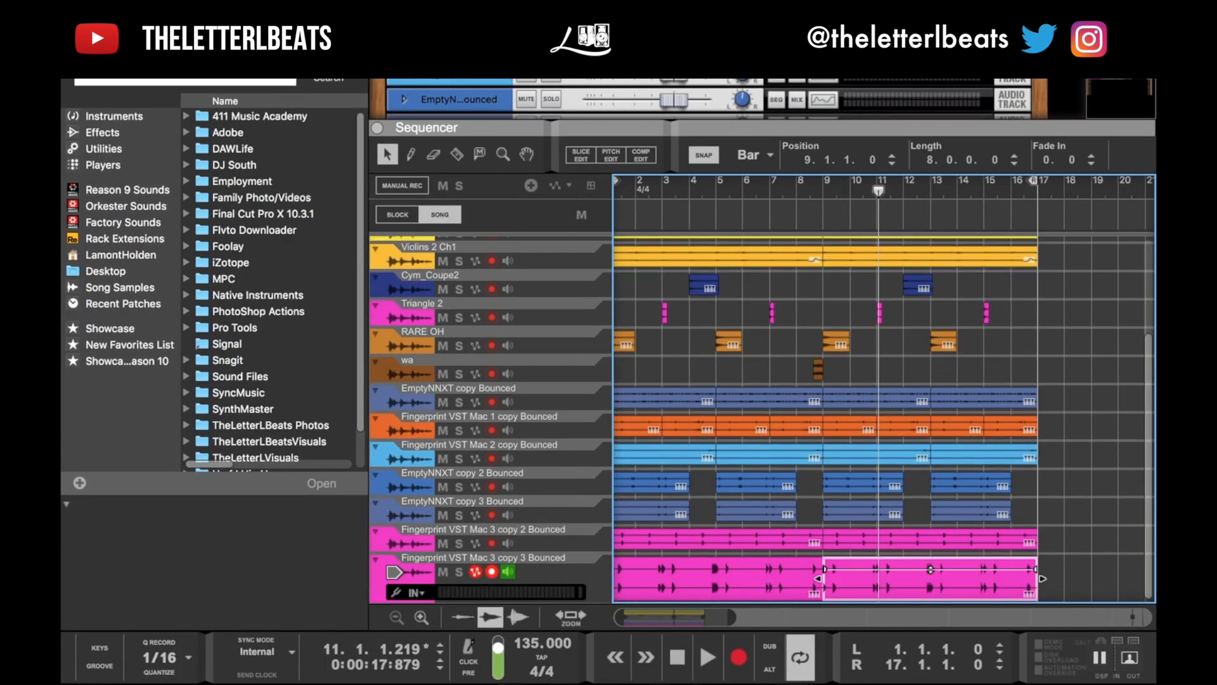
key("F7")
scroll(740, 327, "right", 1)
scroll(742, 328, "left", 1)
scroll(744, 330, "up", 1)
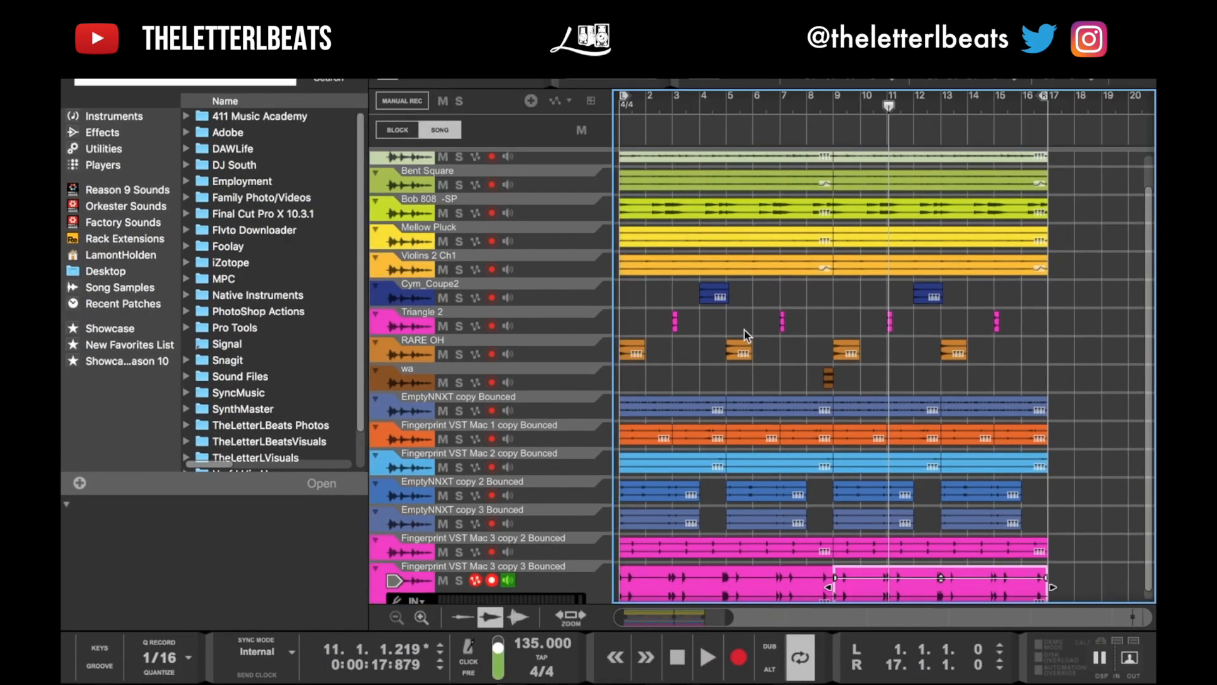
left_click(621, 108)
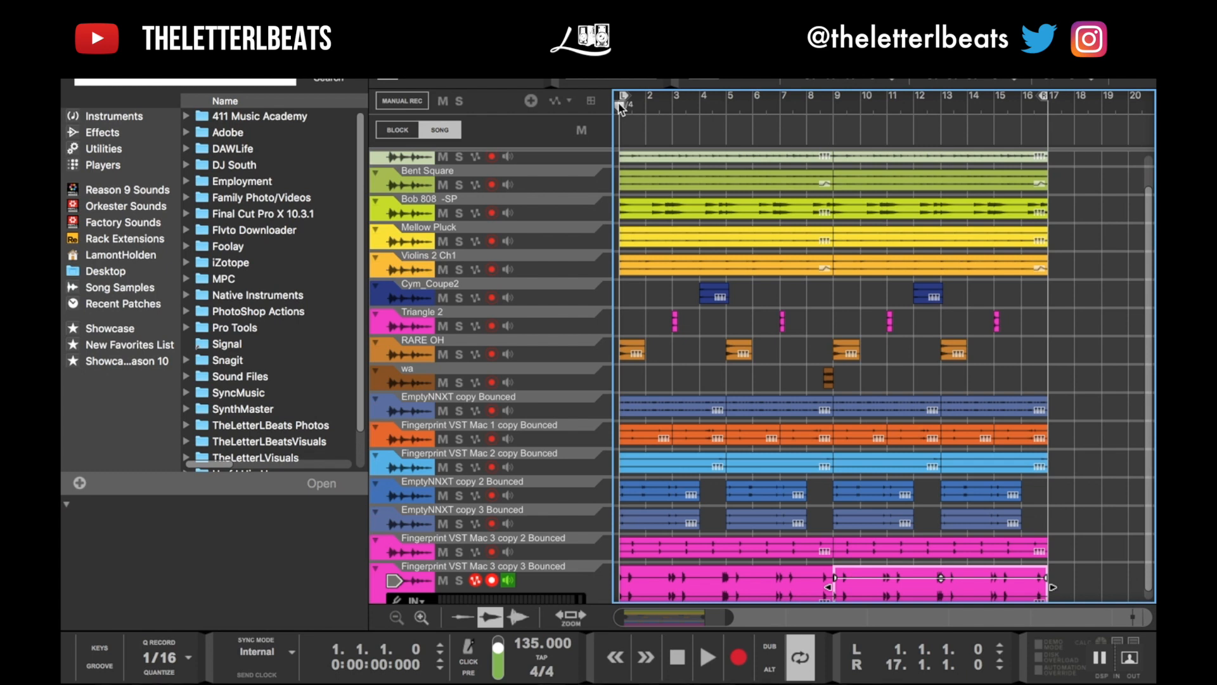
key("space")
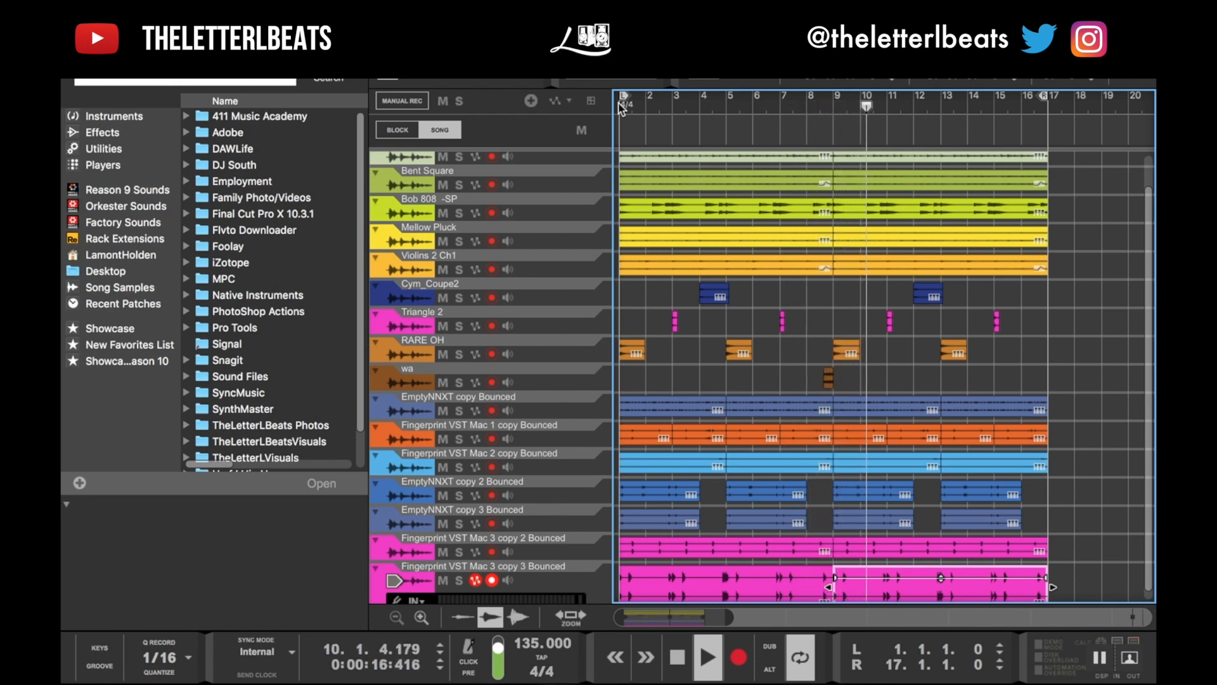
key("space")
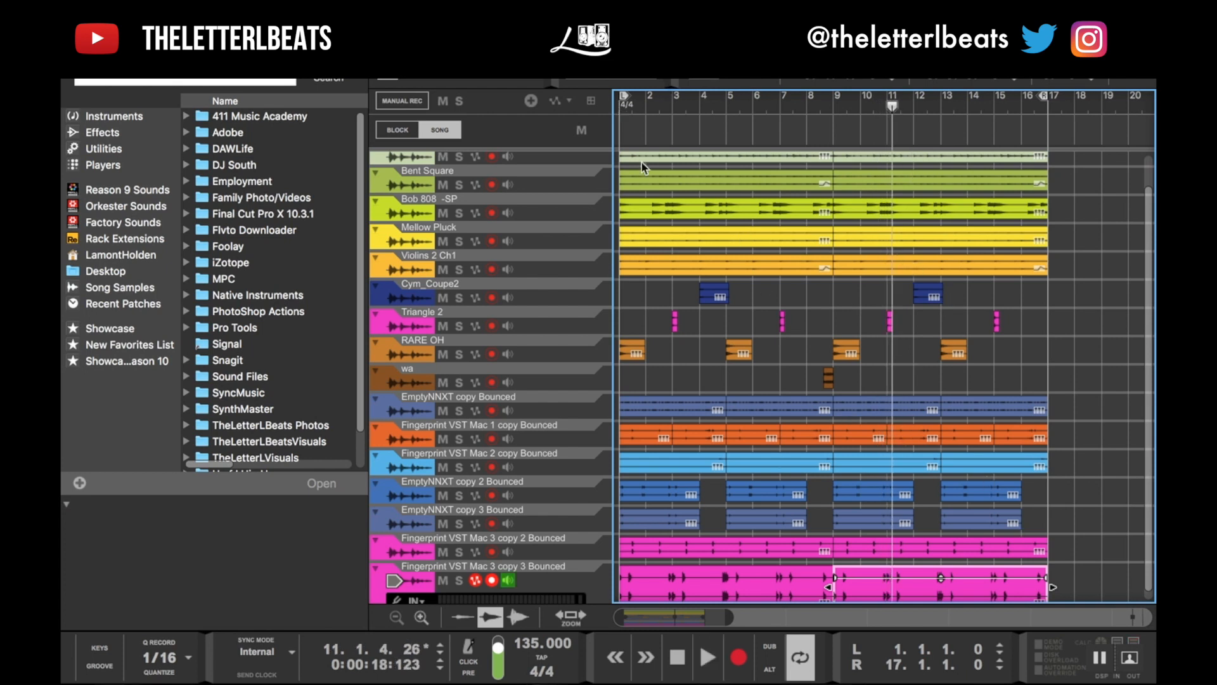
- Move the playback position and the left loop locator to bar 9
scroll(695, 158, "up", 1)
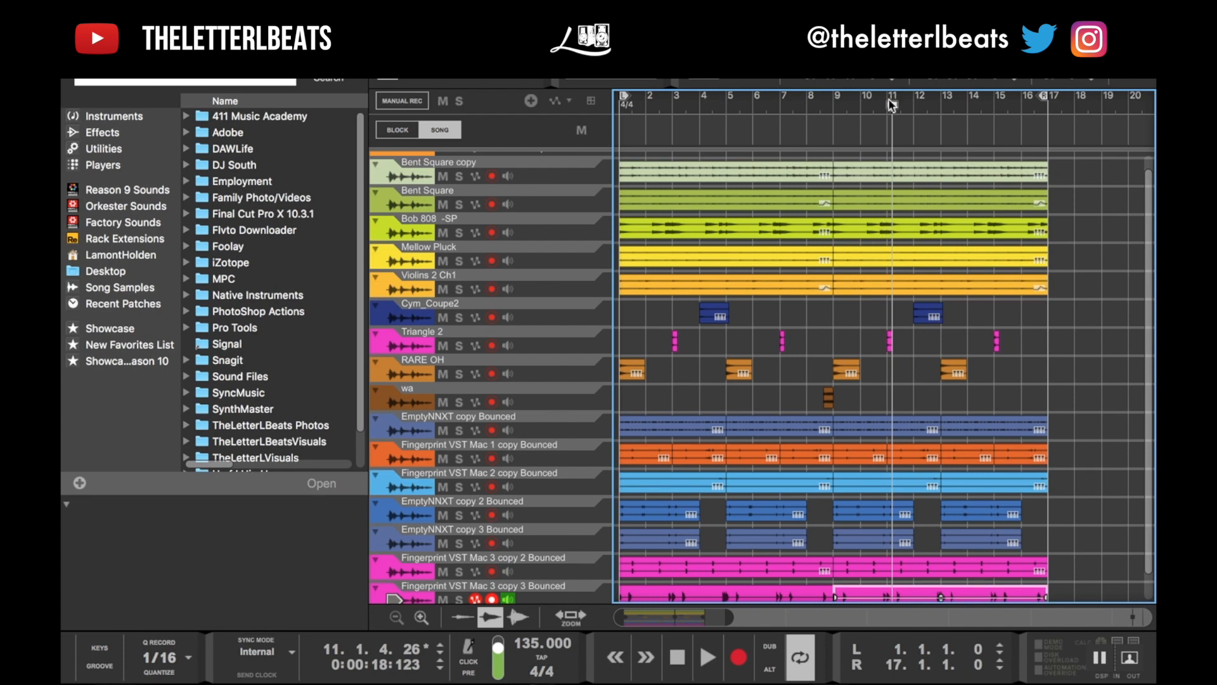
left_click_drag(891, 111, 844, 108)
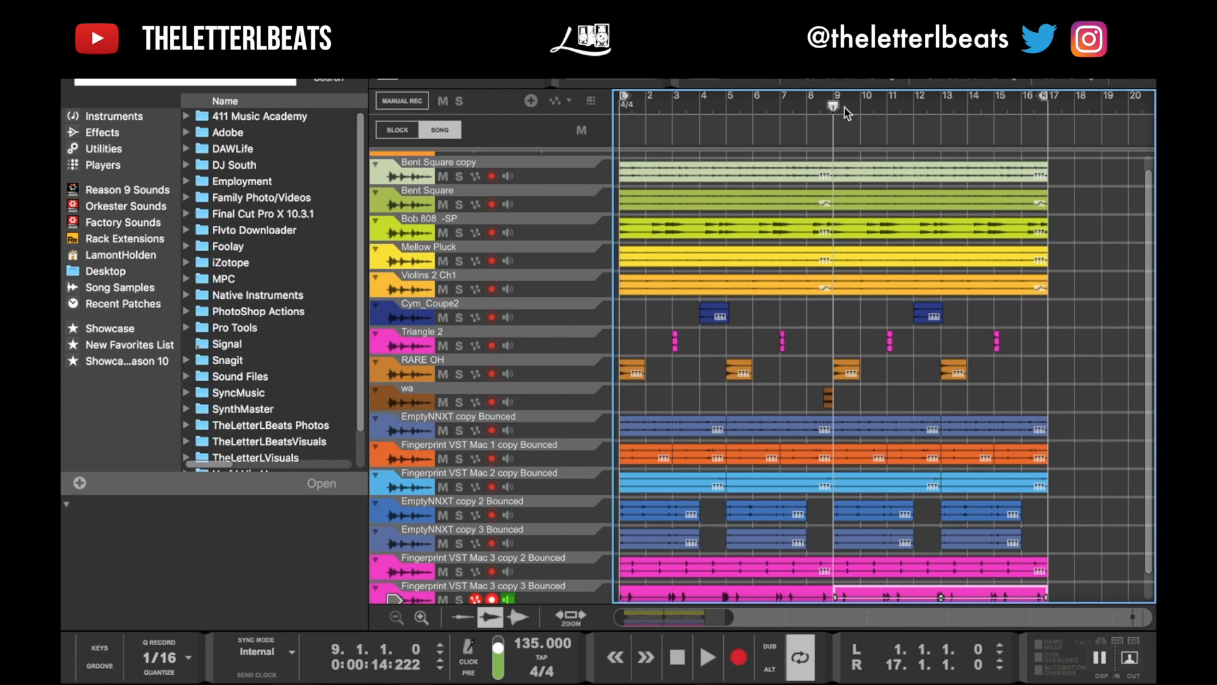
left_click_drag(627, 99, 835, 119)
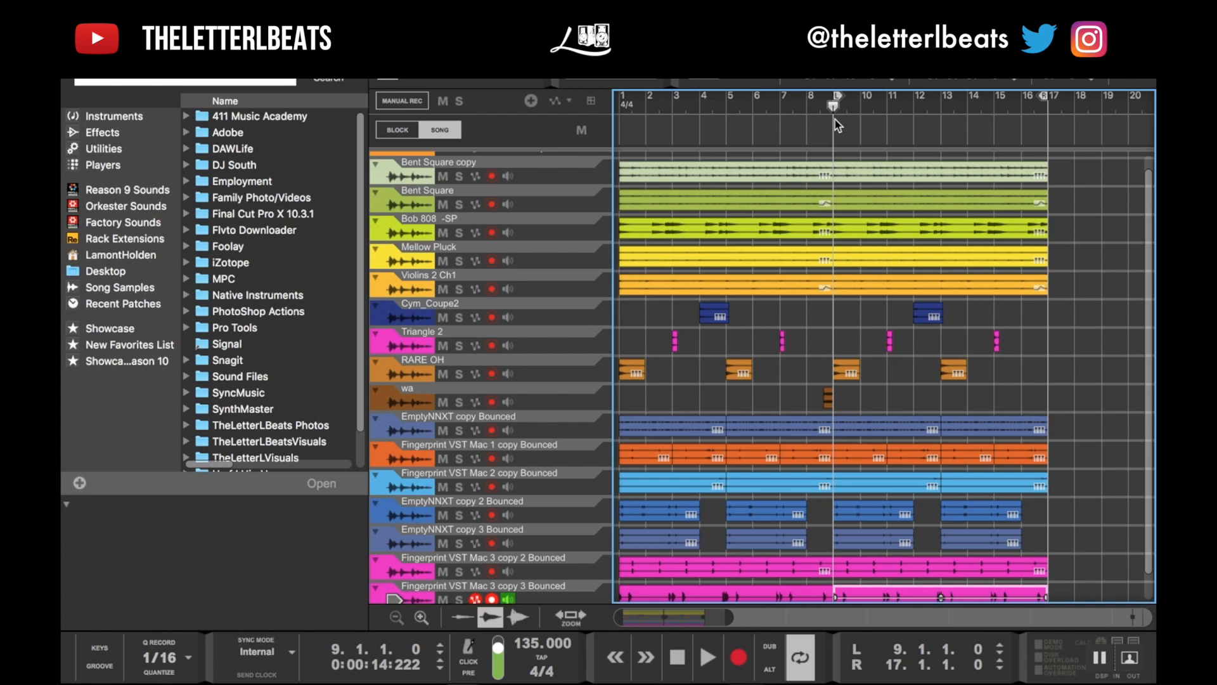
- Delete the Bent Square copy clip that starts at bar 9 while playing the second section, and stop playback
key("space")
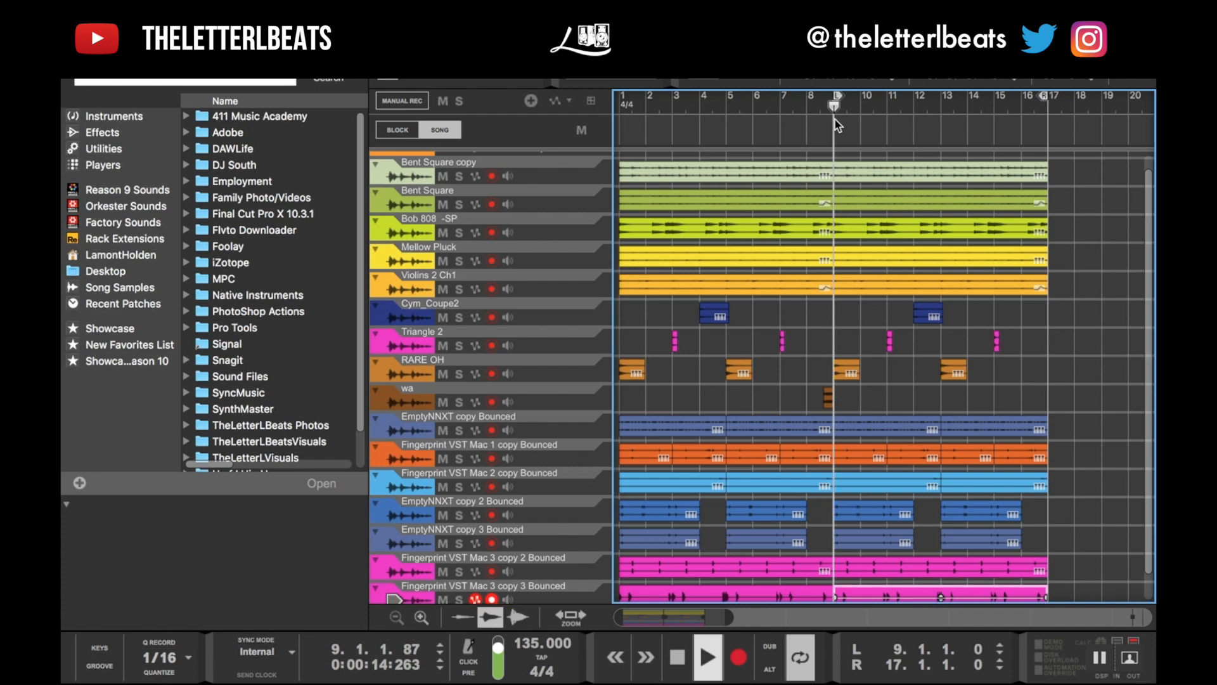
left_click(868, 175)
key("Delete")
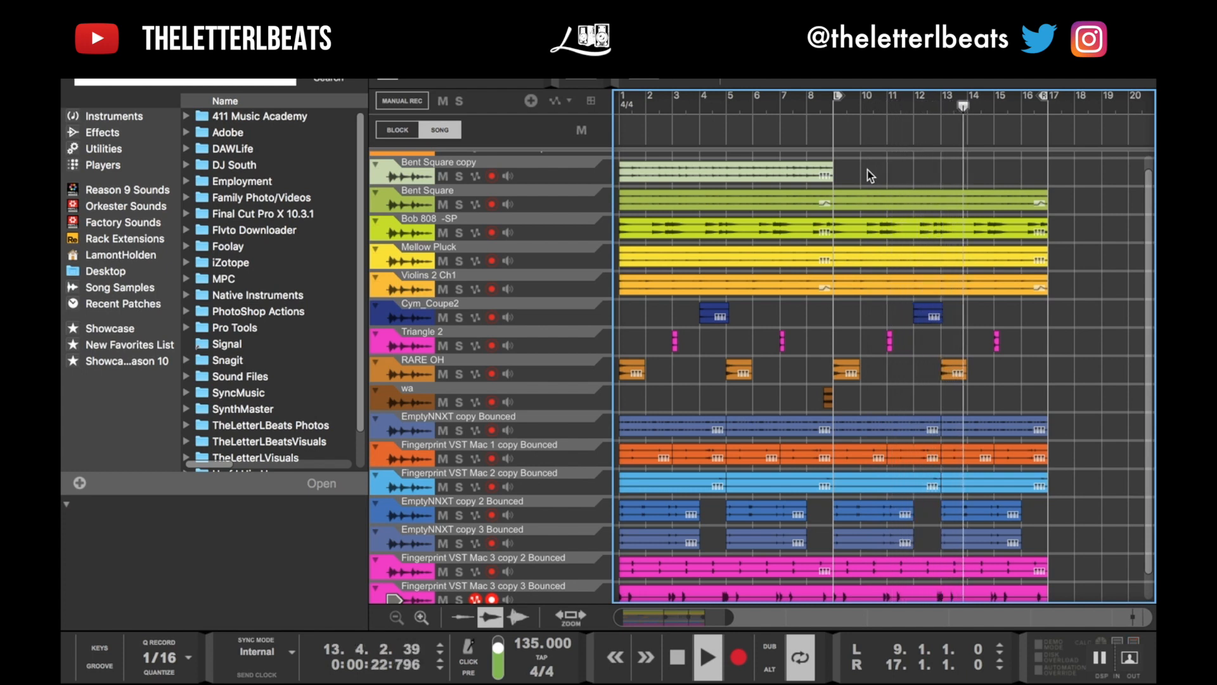
key("space")
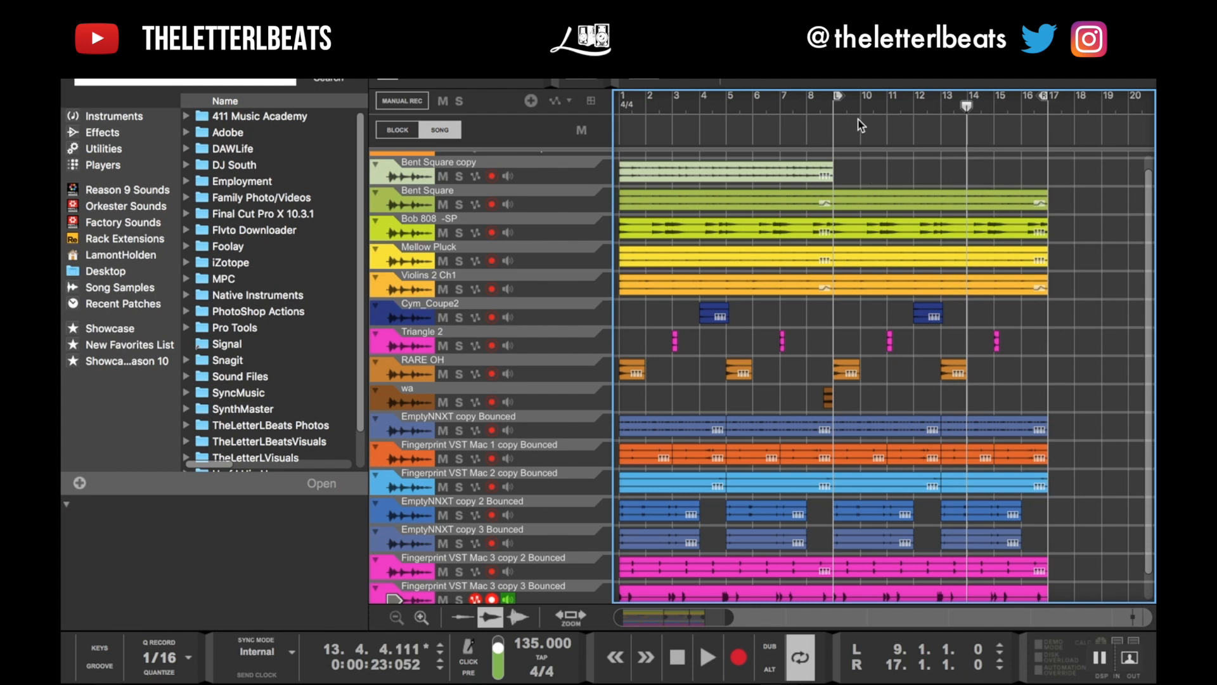
- Listen to the transition from bar 8 and to the second section from bar 9
left_click(830, 110)
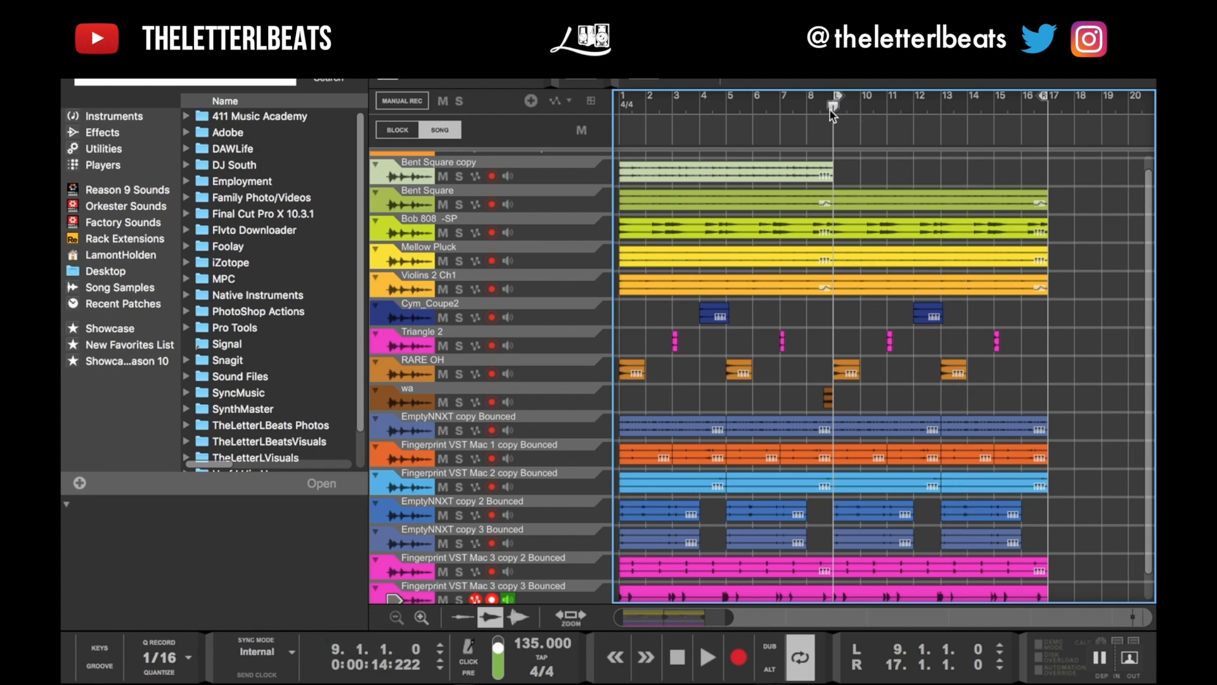
left_click(806, 98)
key("space")
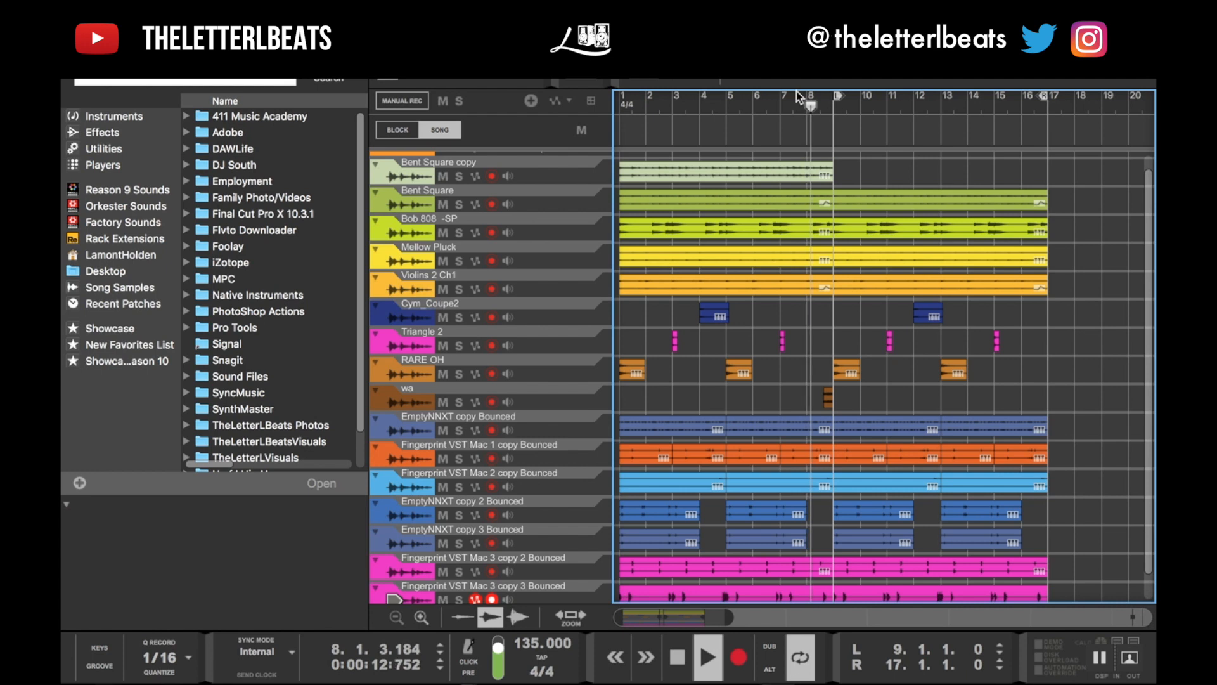
left_click(835, 114)
key("space")
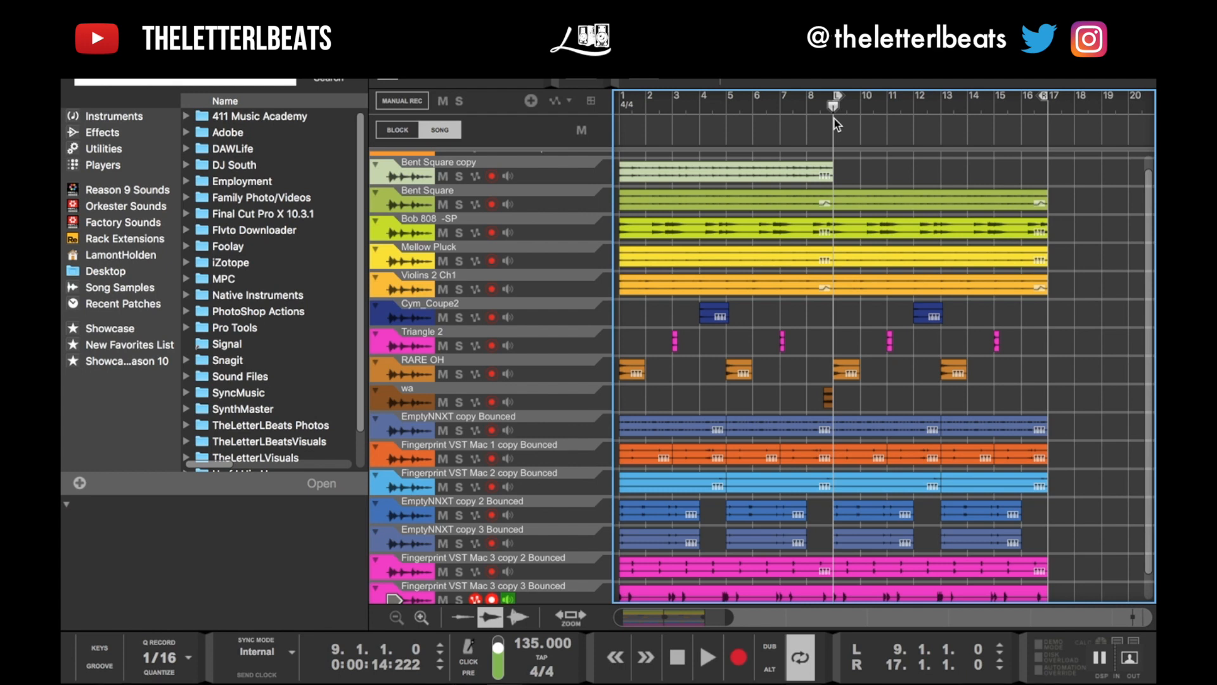
key("space")
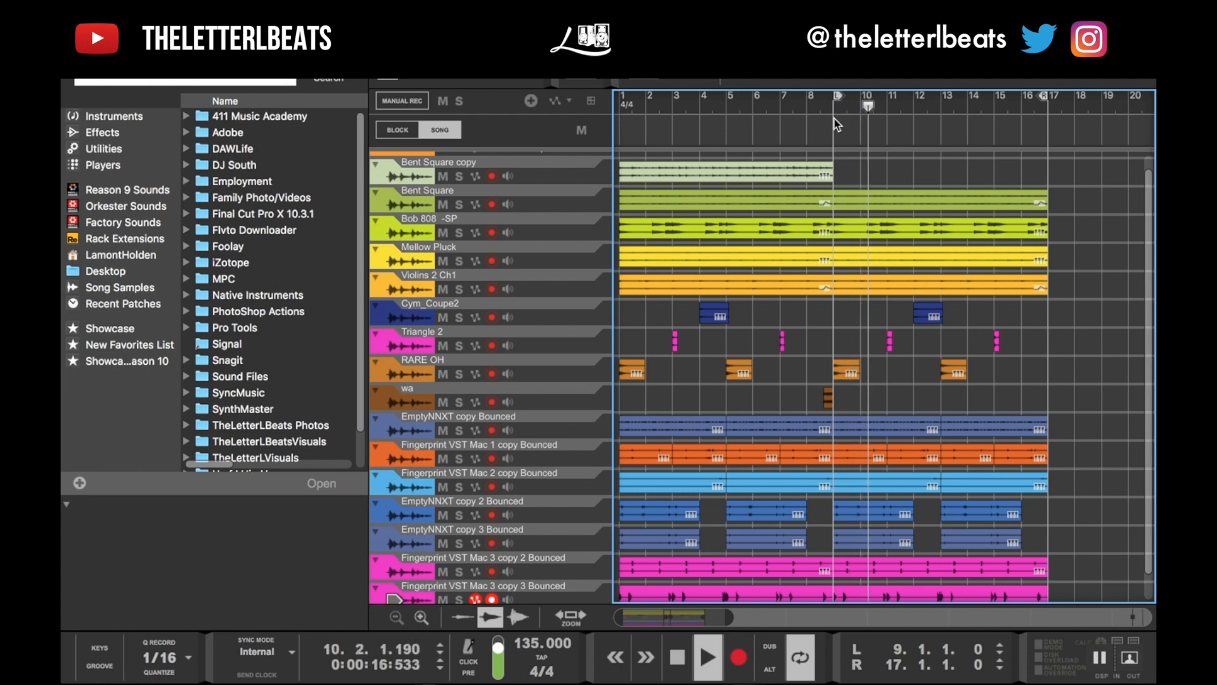
- Listen to the second section from bar 9, stopping and restarting playback around its opening
key("space")
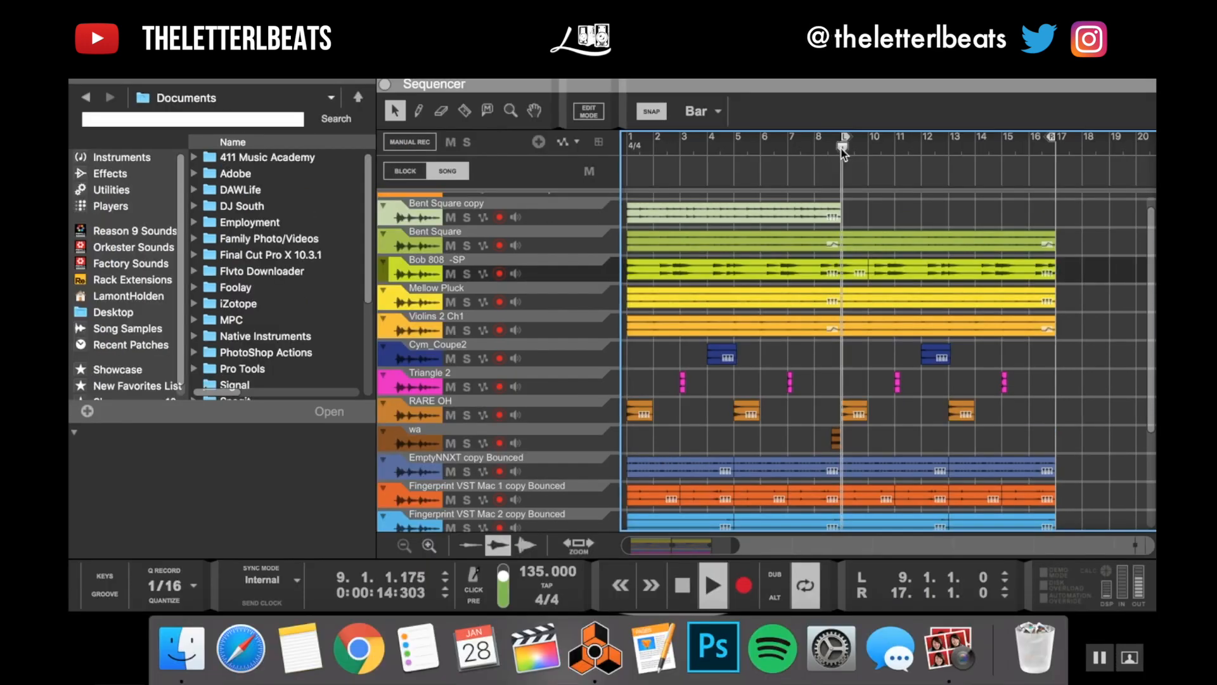
key("space")
key("space")
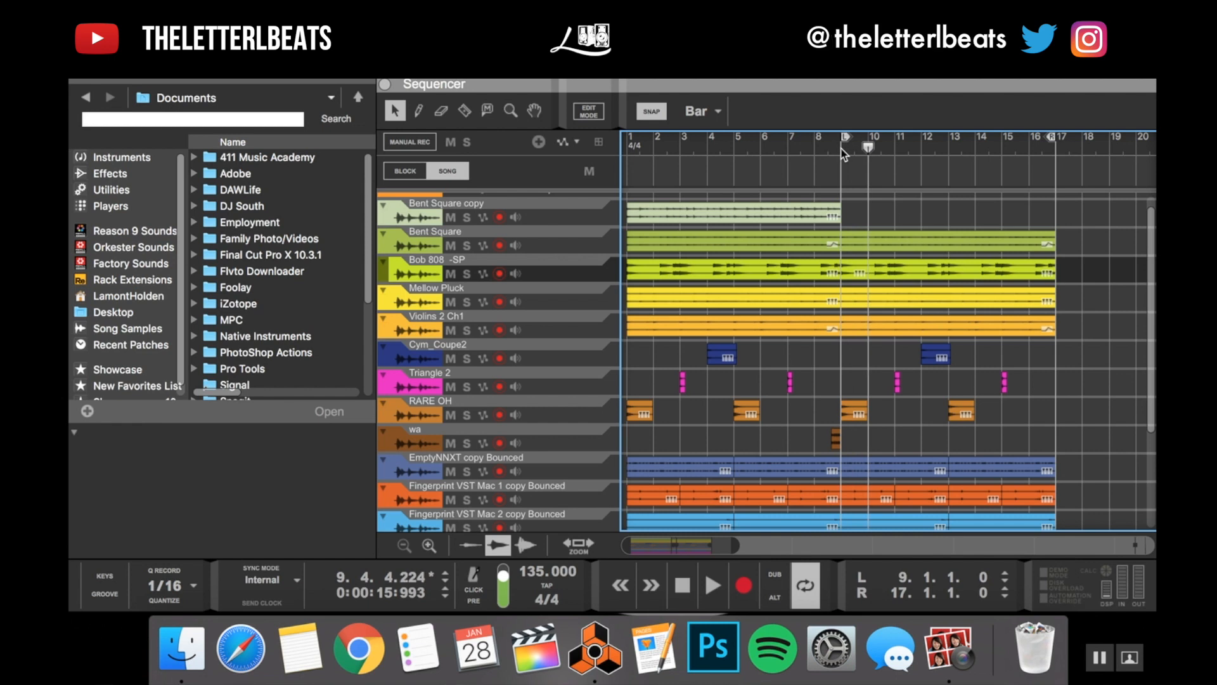
left_click(842, 150)
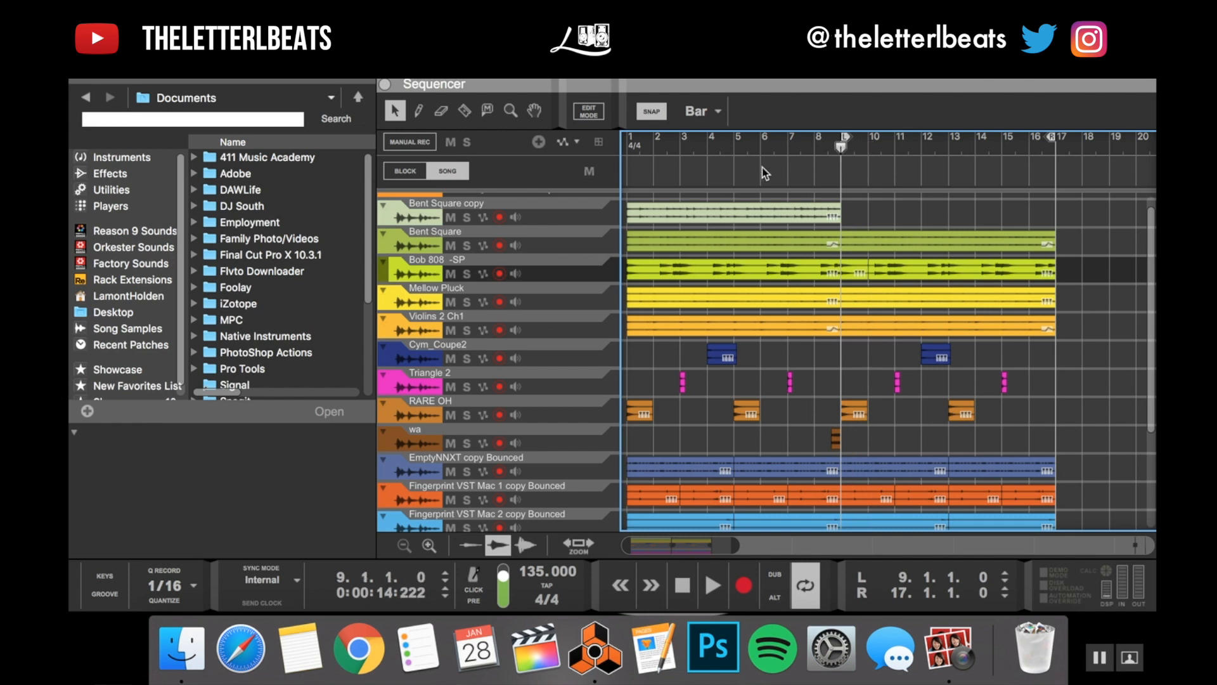
left_click(624, 147)
key("space")
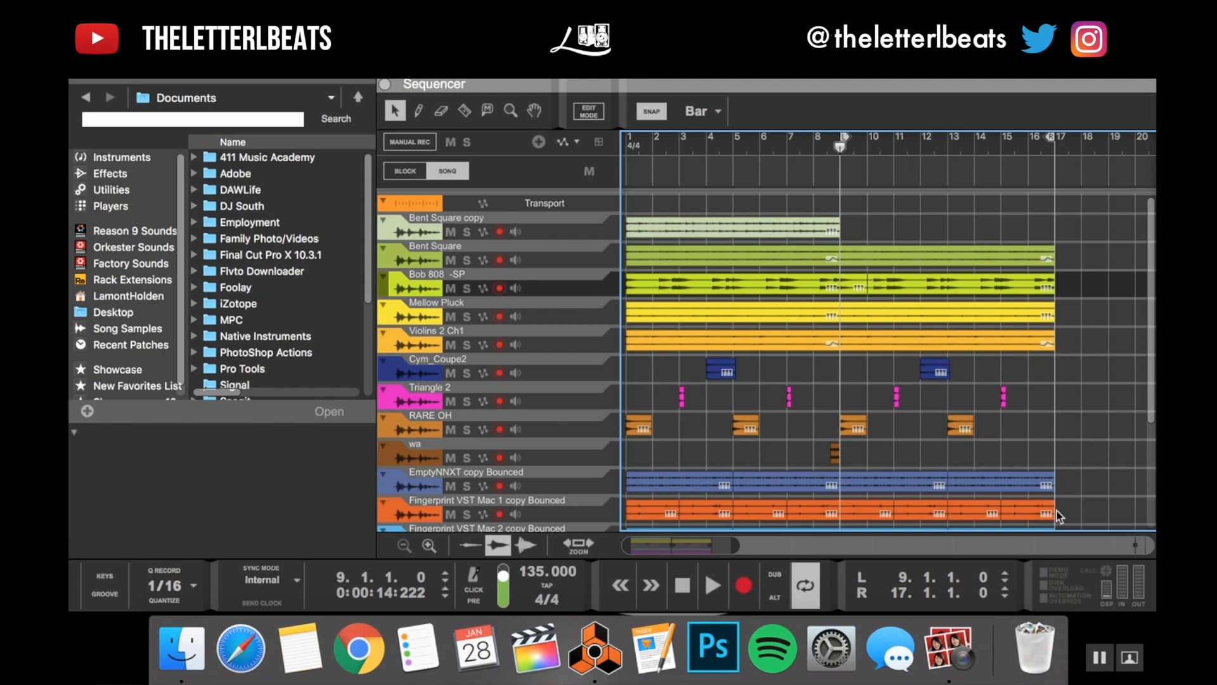
- Clear bars 9 and 10 on the Bob 808 track and listen to the gap from bar 8
left_click(857, 290)
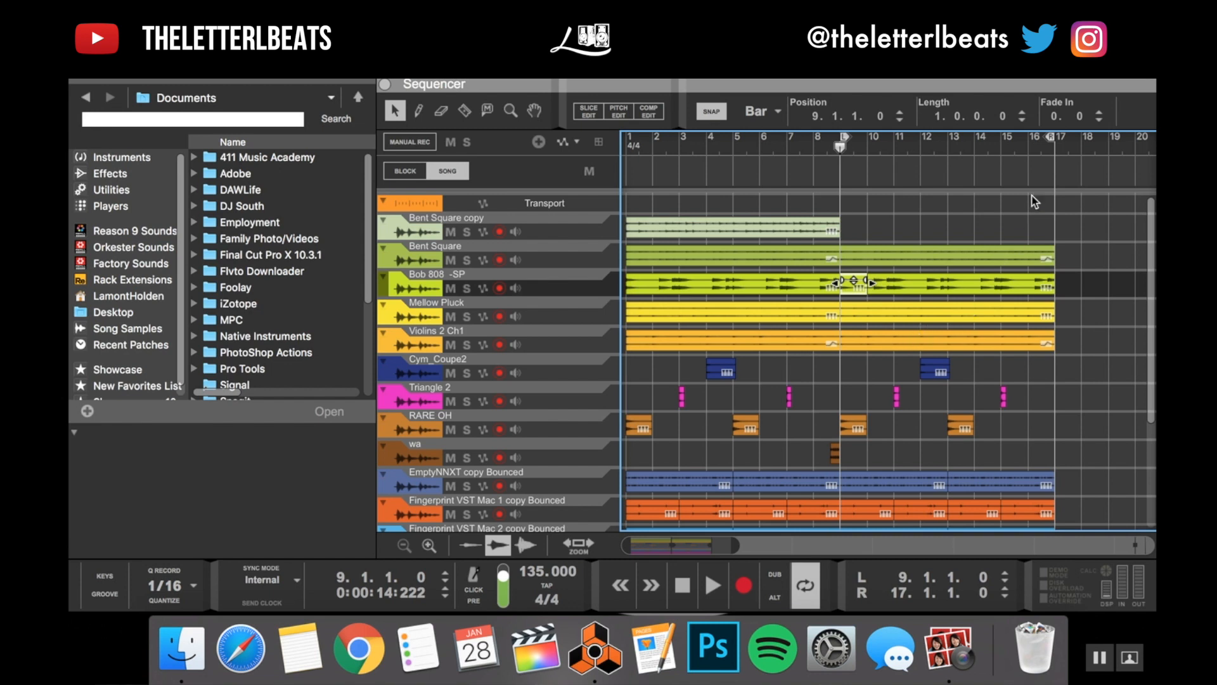
left_click(881, 290)
left_click_drag(863, 283, 891, 283)
left_click(845, 285)
left_click(826, 147)
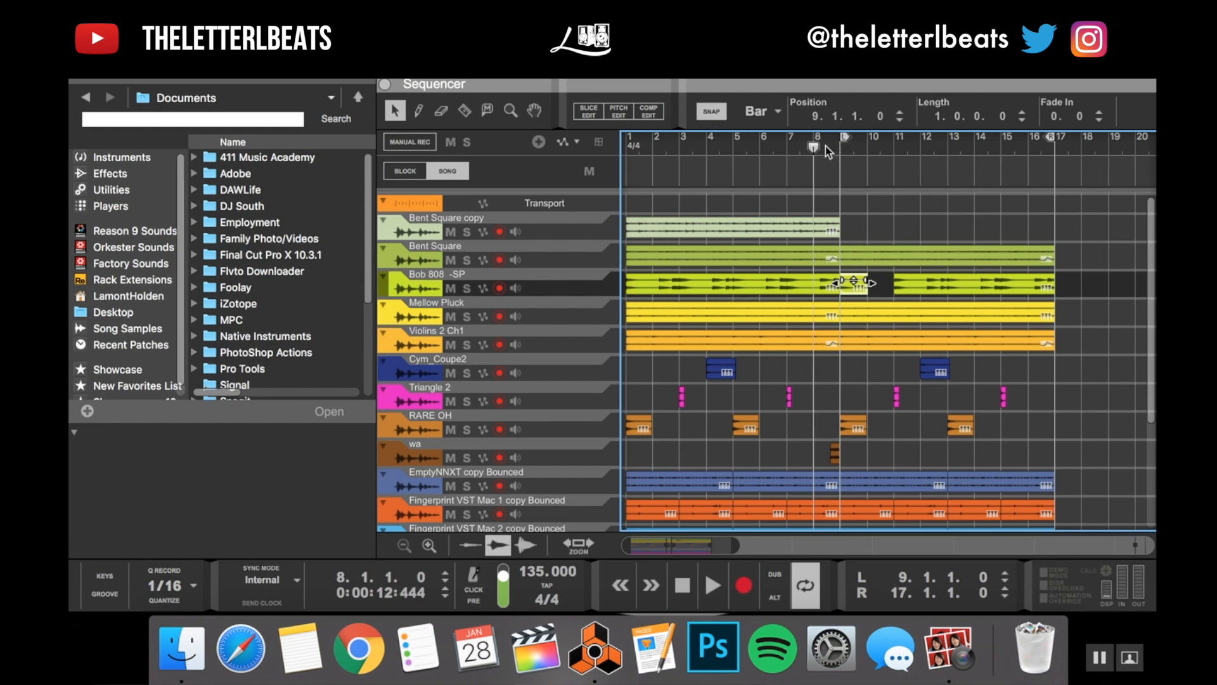
key("Delete")
key("space")
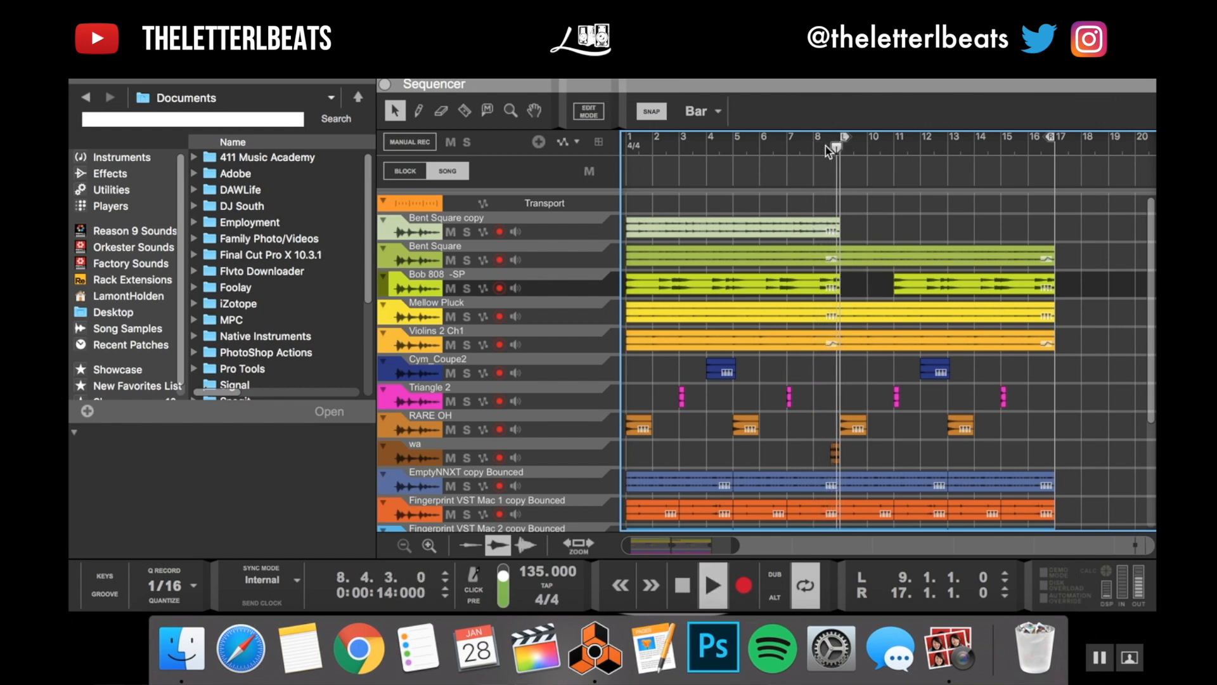
key("space")
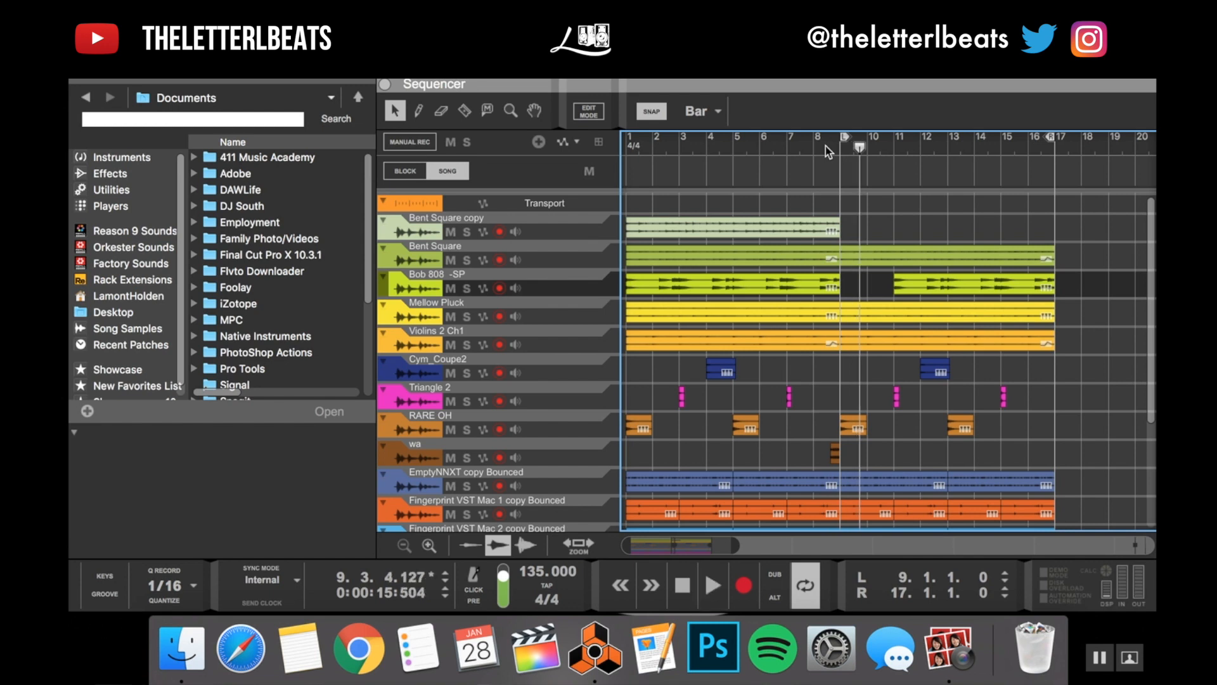
- Try starting the second Fingerprint VST Mac 3 copy 3 clip at bar 10, listen from bar 8, and extend it back to bar 9
scroll(867, 343, "down", 5)
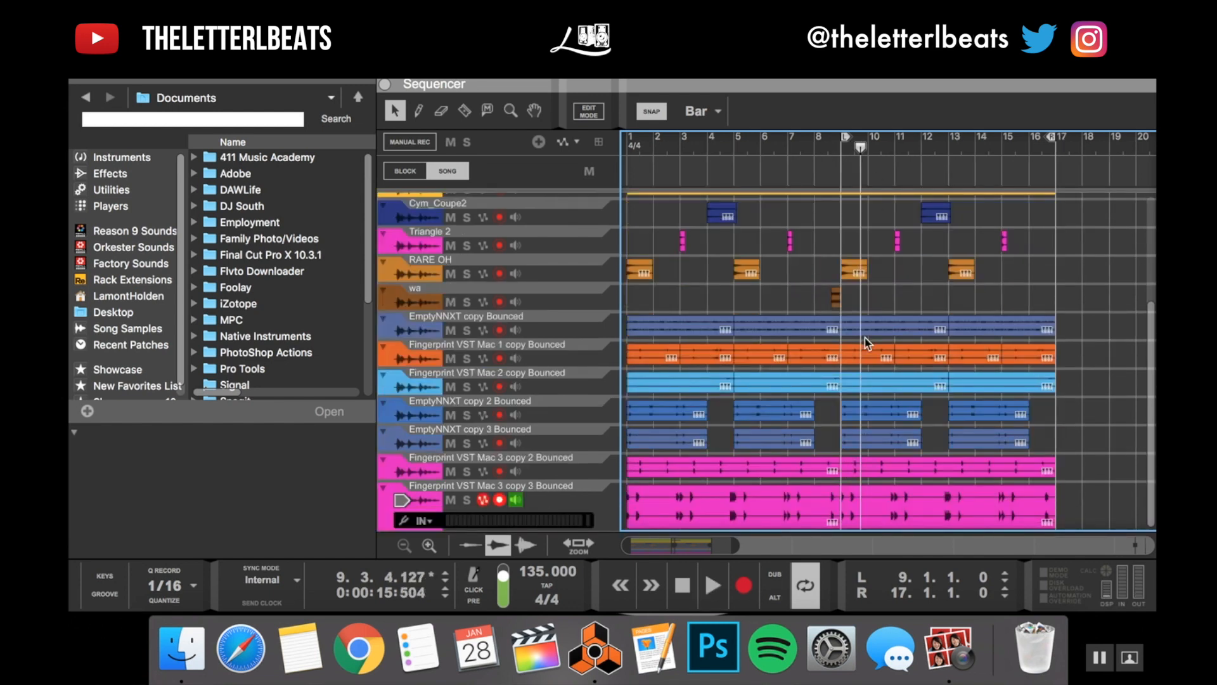
left_click(858, 495)
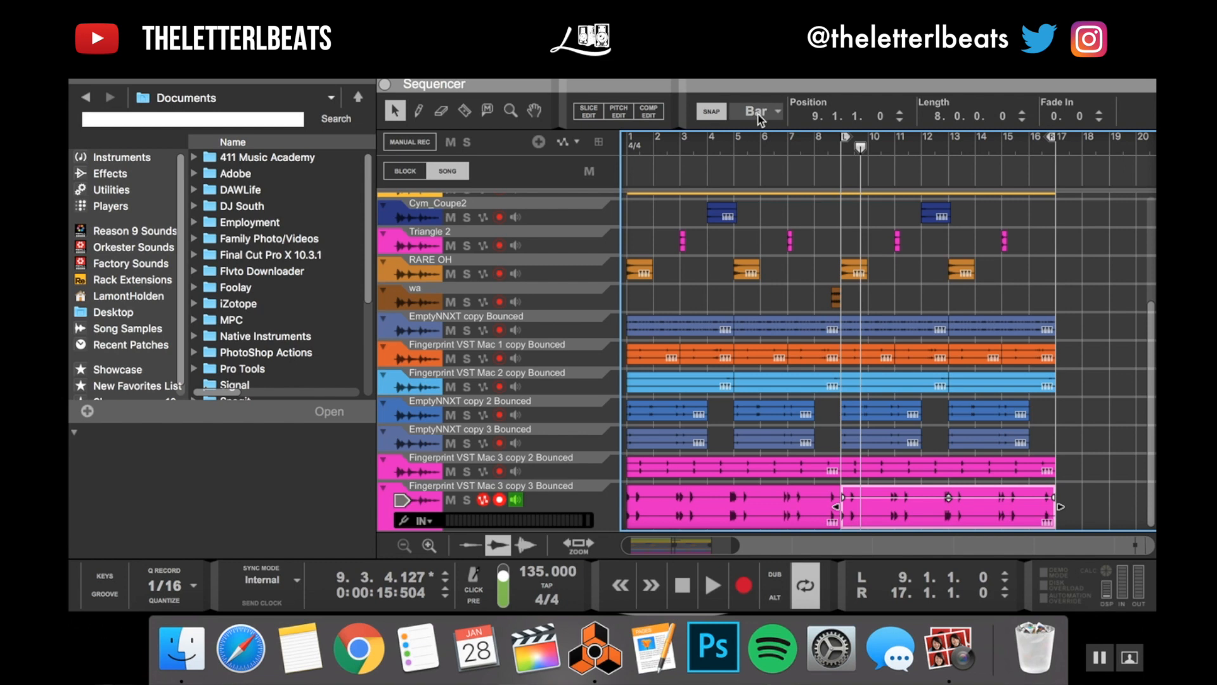
left_click(758, 114)
left_click(853, 520)
left_click(835, 507)
left_click_drag(853, 507, 869, 507)
left_click(823, 150)
key("space")
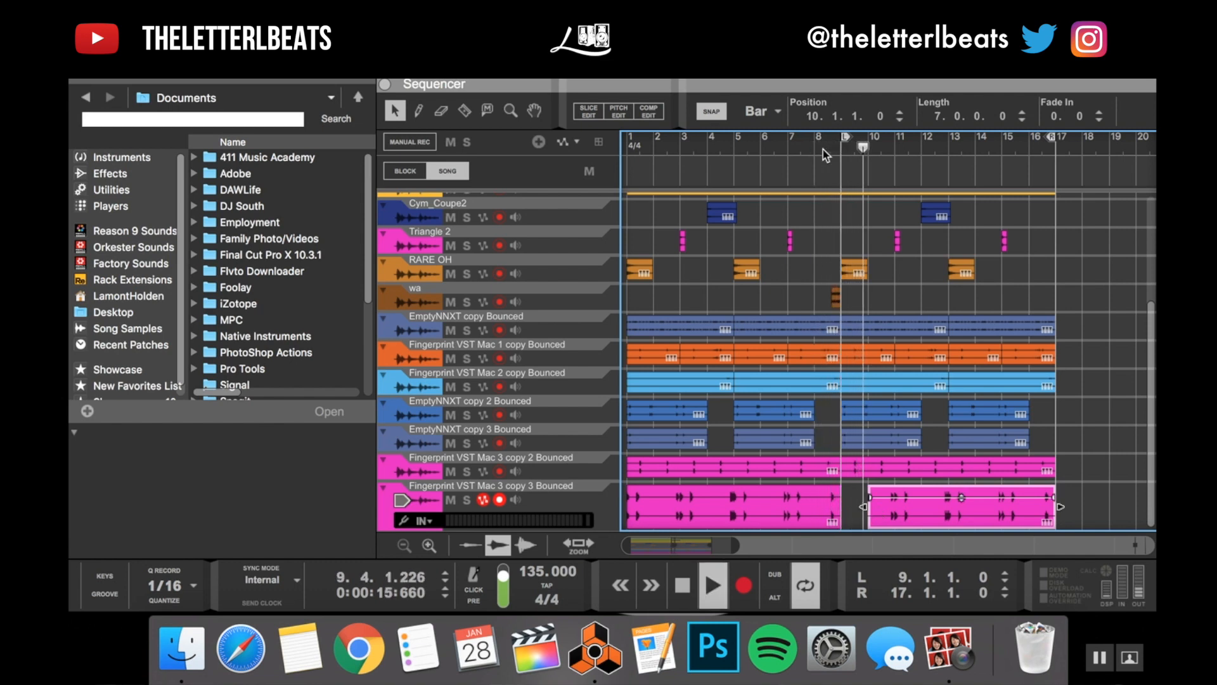
key("space")
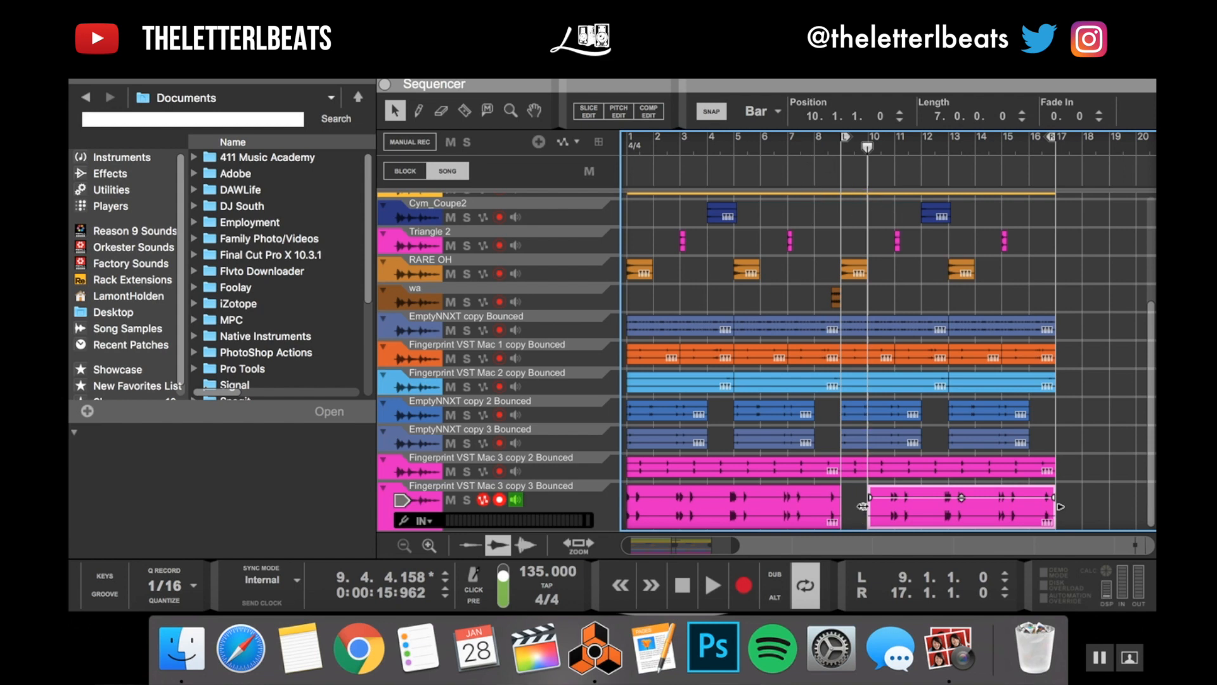
left_click_drag(864, 505, 842, 505)
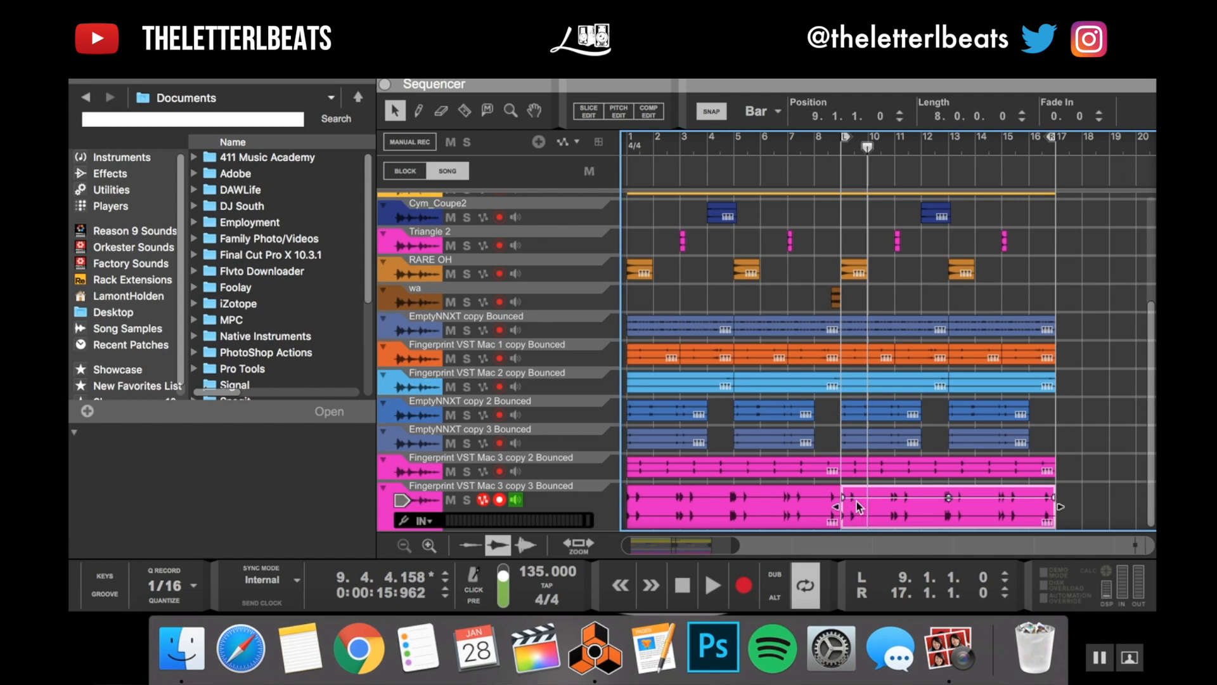
- With snapping off, cut out the Fingerprint VST Mac 3 copy 3 audio from just after bar 9 to past the middle of bar 10
key("r")
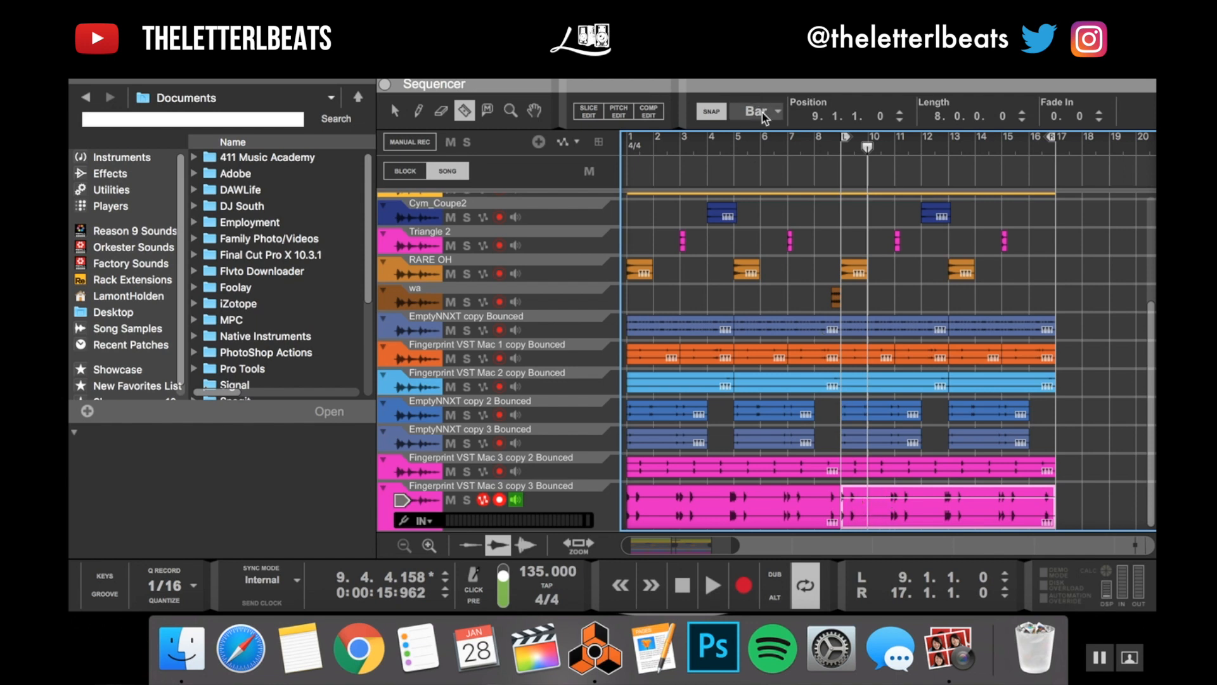
left_click_drag(849, 500, 886, 504)
key("Delete")
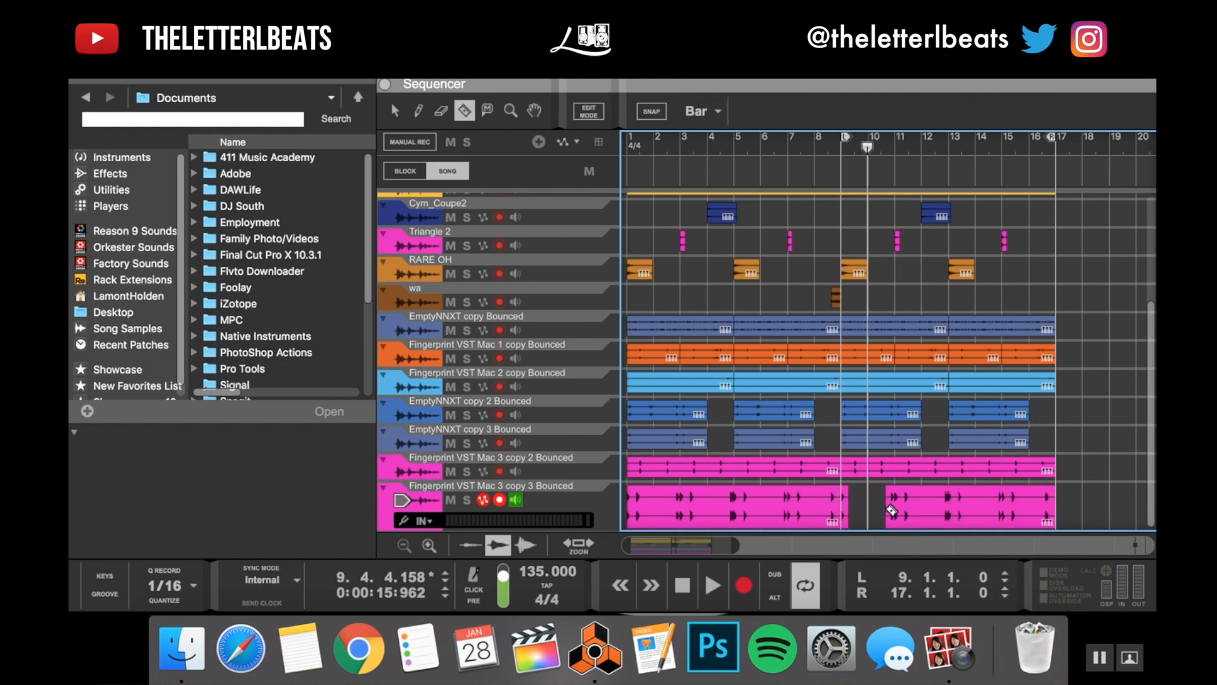
- Trim the start of the second Bob 808 clip to bar 13 with bar snapping on
scroll(873, 331, "up", 5)
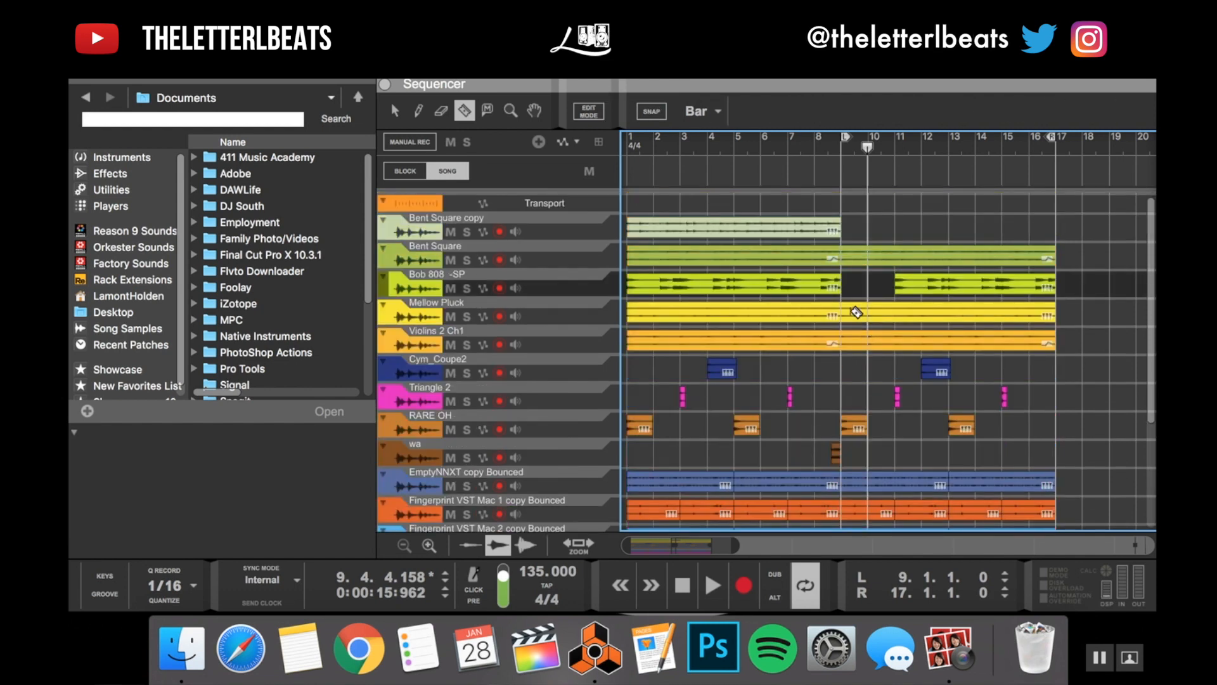
key("q")
left_click(907, 279)
left_click_drag(891, 281, 944, 293)
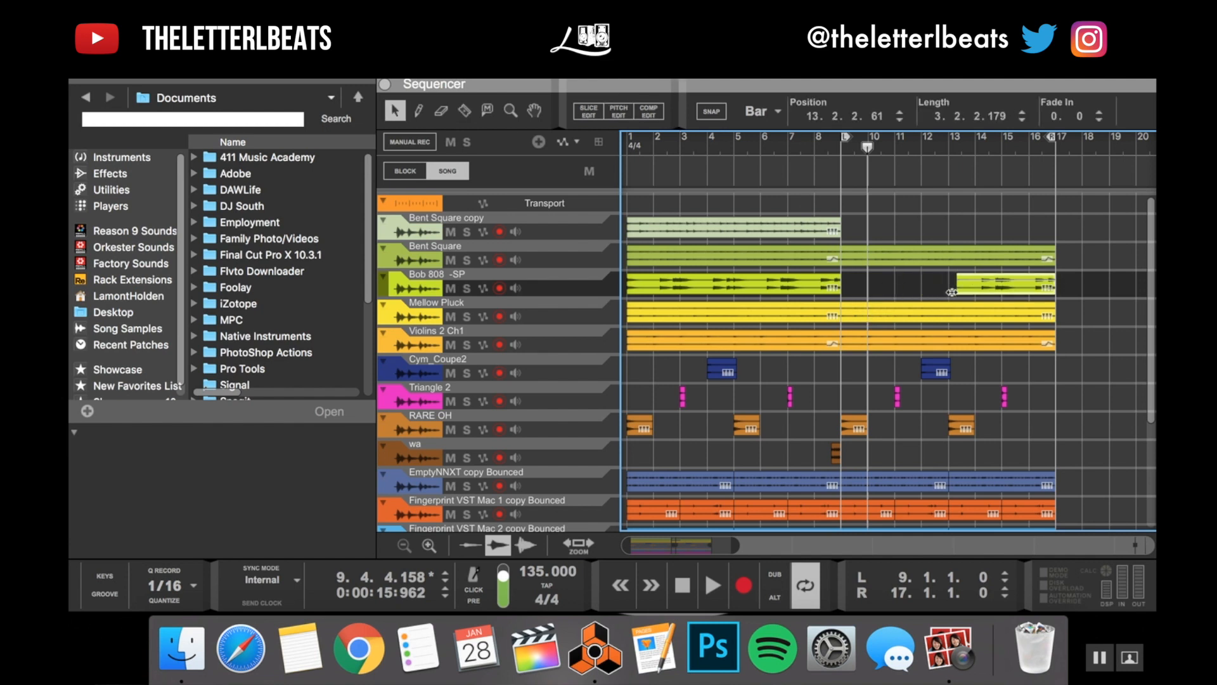
key("s")
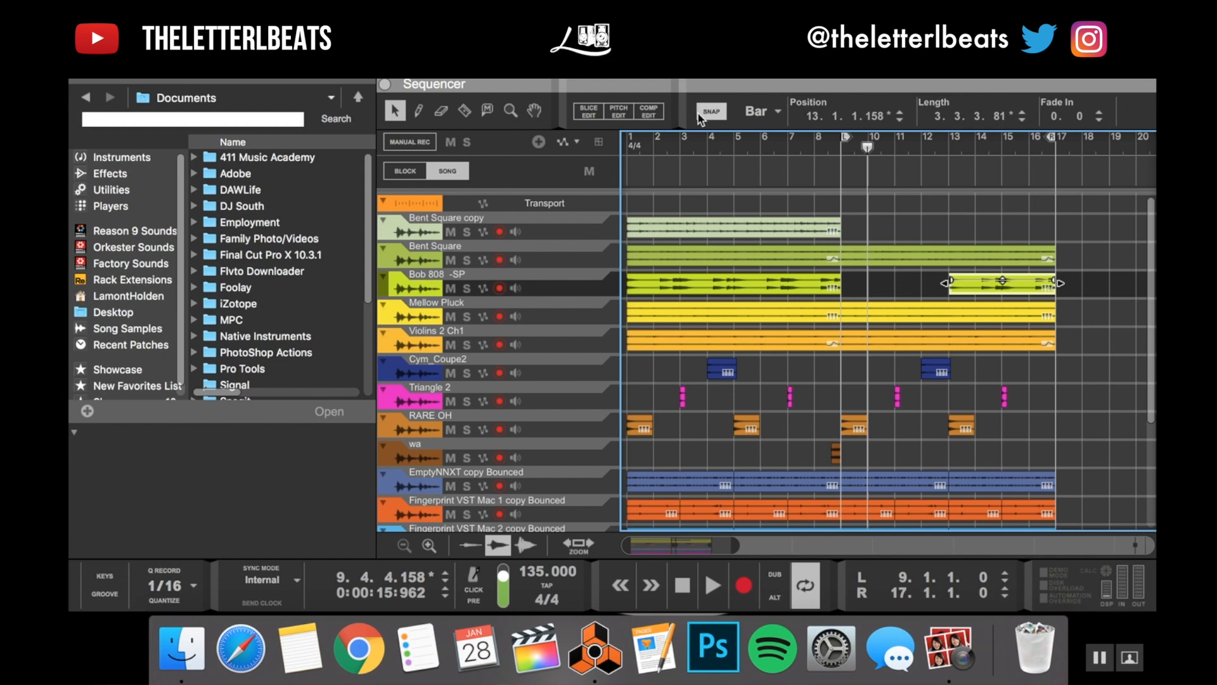
left_click_drag(939, 283, 946, 283)
- Listen to the second section from bar 8 with the 808 absent until bar 13
left_click(818, 146)
key("space")
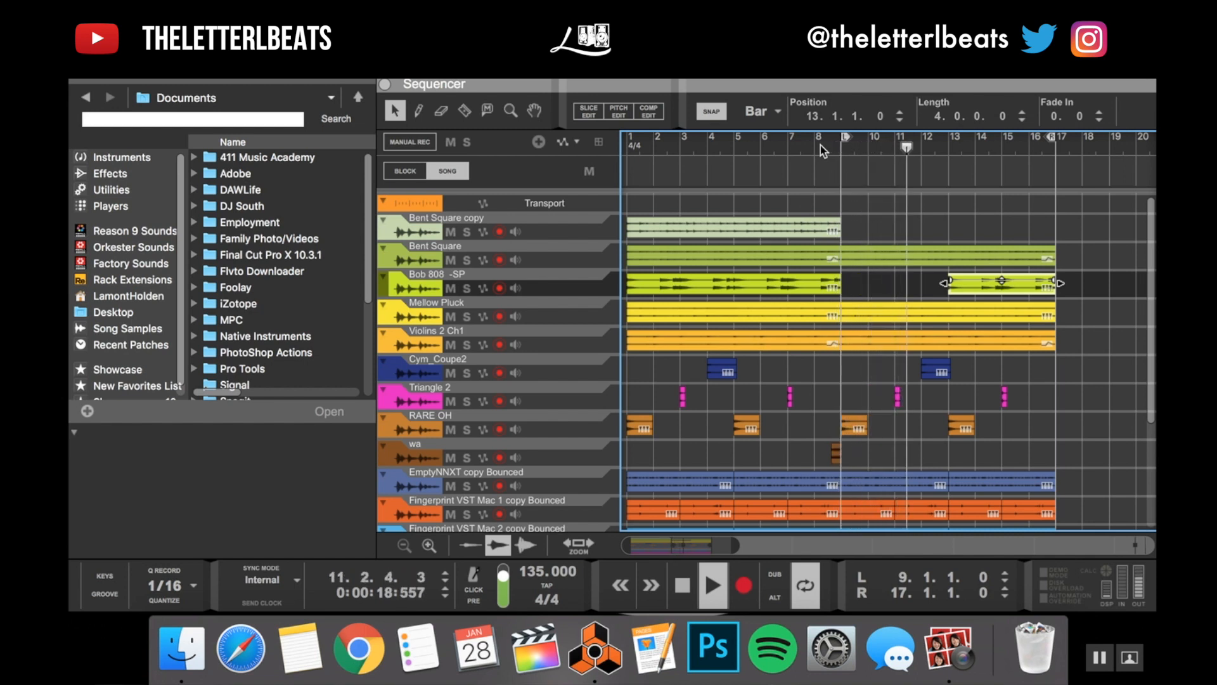
key("space")
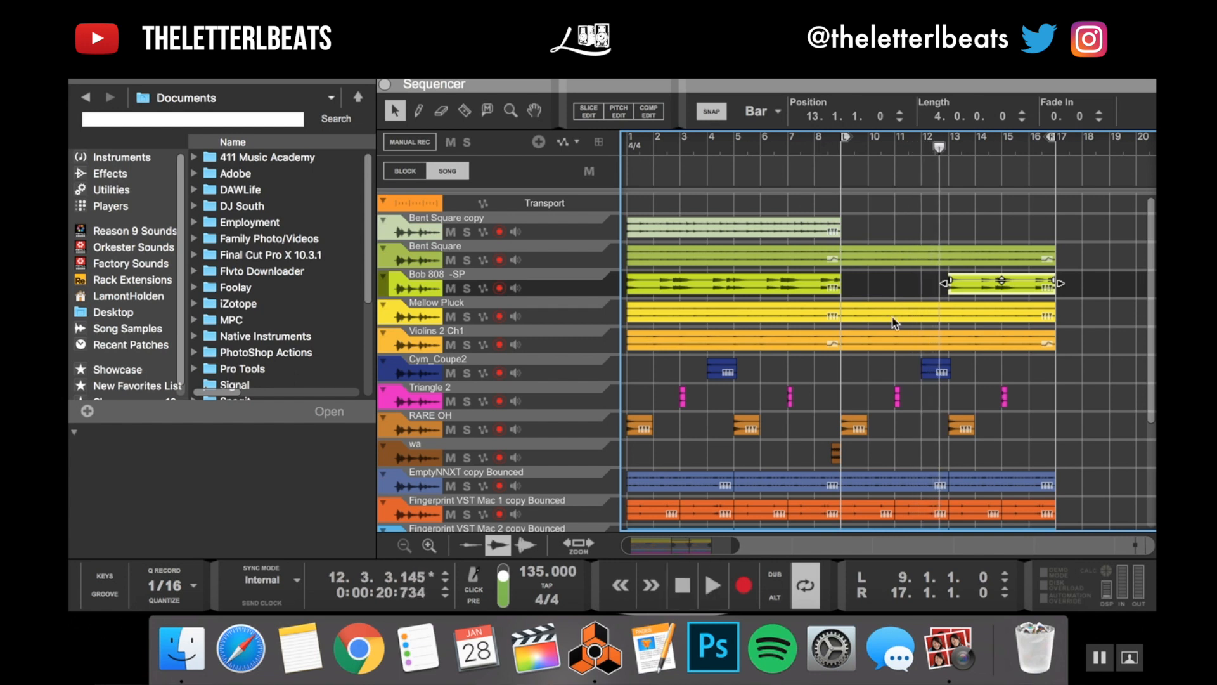
- With snapping off, trim the end of the first Bob 808 clip to slightly before bar 9 and listen to the transition
left_click(823, 291)
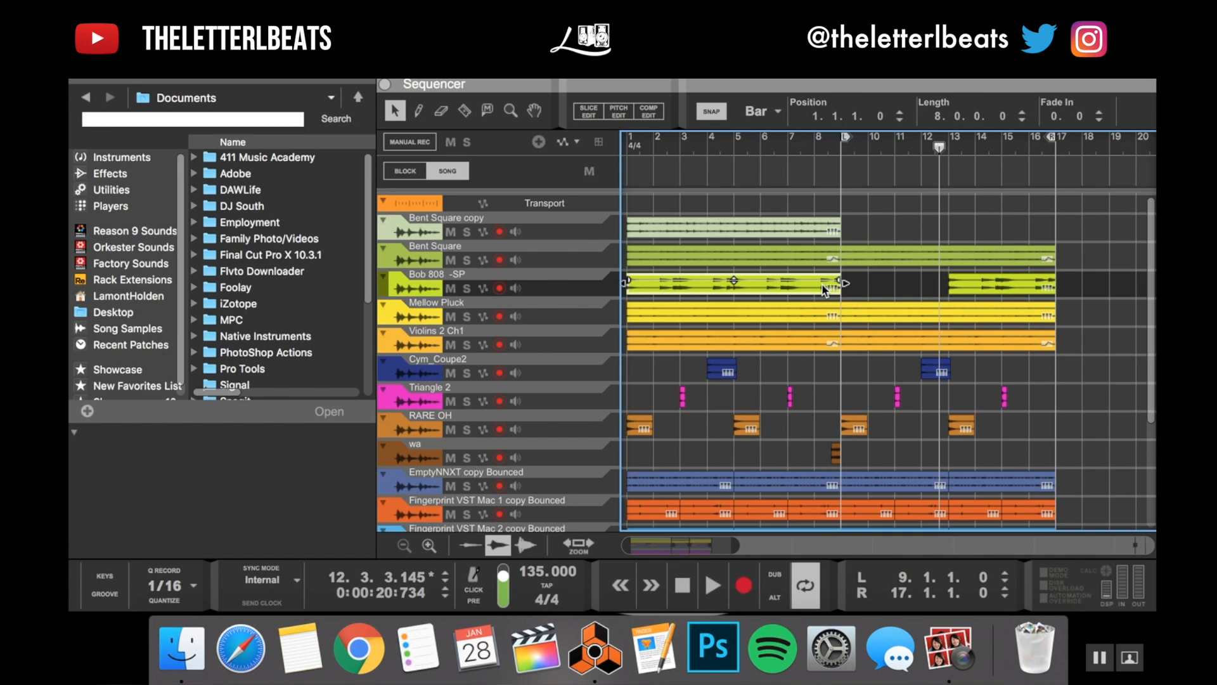
left_click(711, 112)
left_click_drag(847, 285, 838, 291)
left_click(822, 148)
key("super+space")
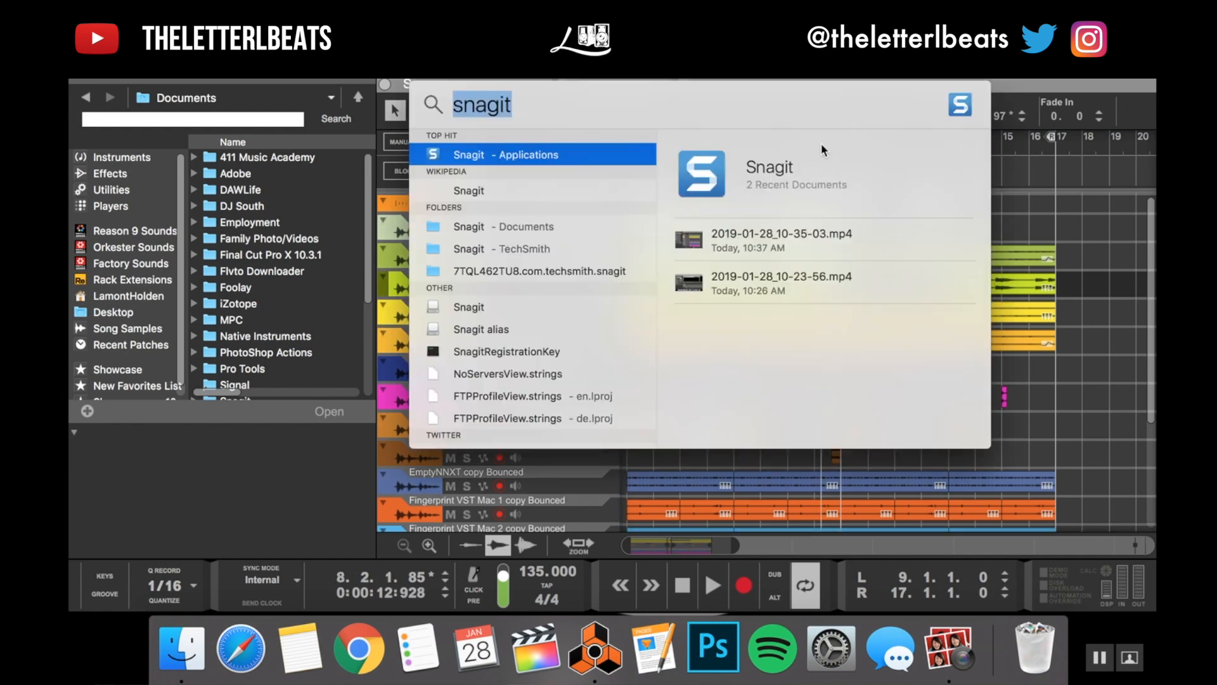
left_click(1044, 184)
key("space")
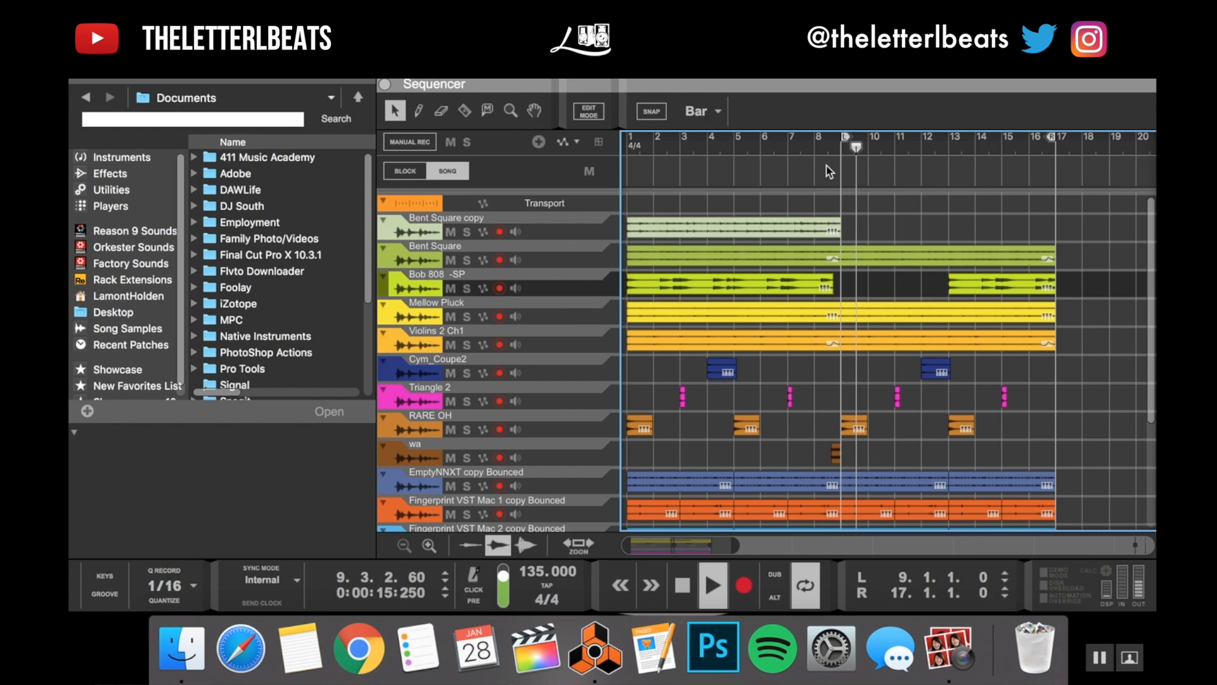
key("space")
- Trim the end of the EmptyNNXT copy Bounced clip at bar 5 to just before bar 9, about 3.3.1.107 long
scroll(843, 234, "down", 5)
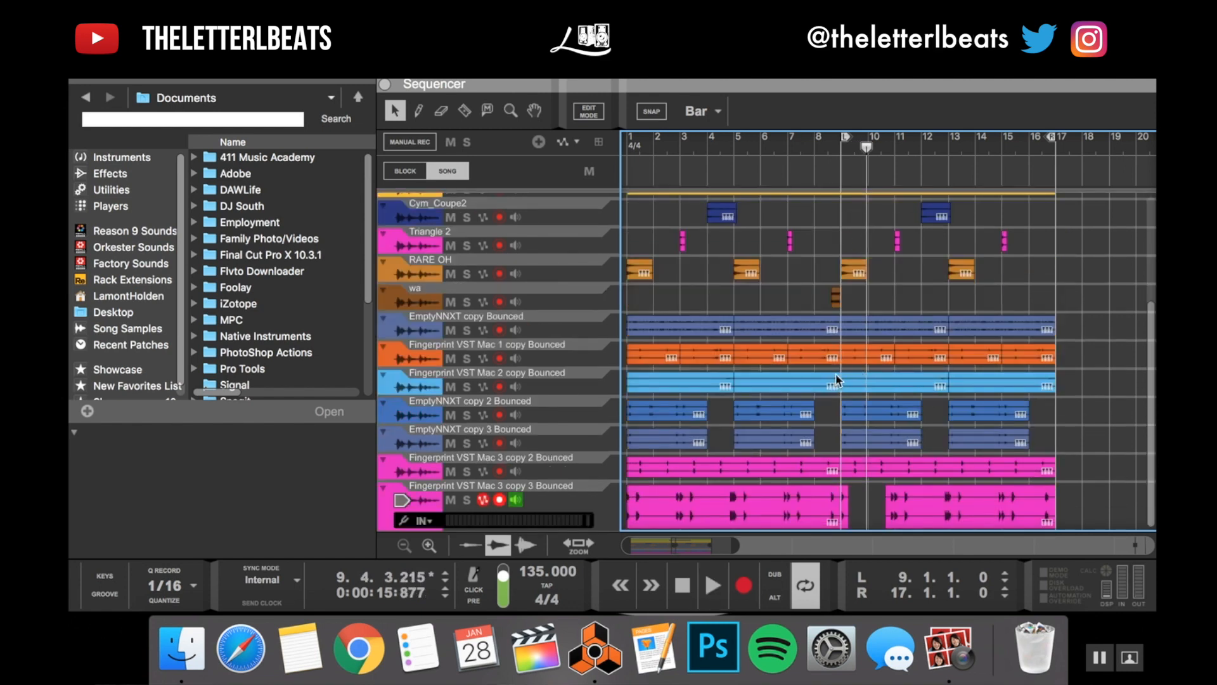
left_click(828, 323)
left_click_drag(845, 326, 840, 327)
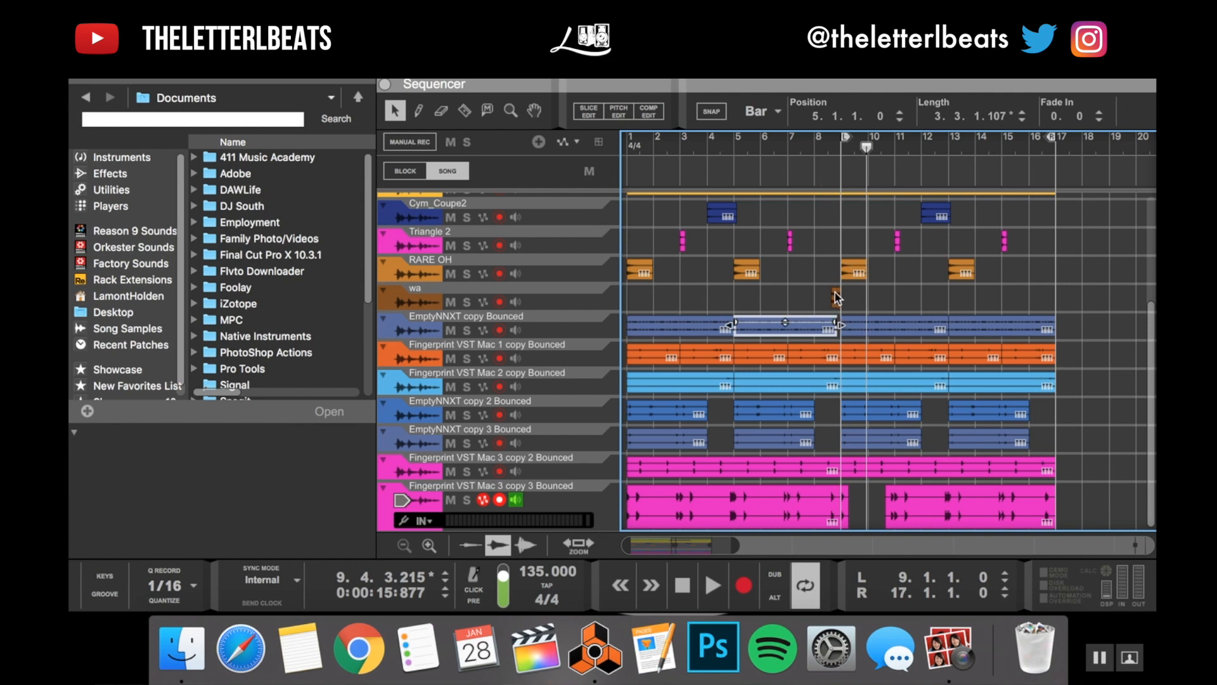
- Try copying the wa clip to the end of bar 16 without snapping, and undo the copy
left_click(835, 295)
left_click_drag(835, 296, 1047, 298)
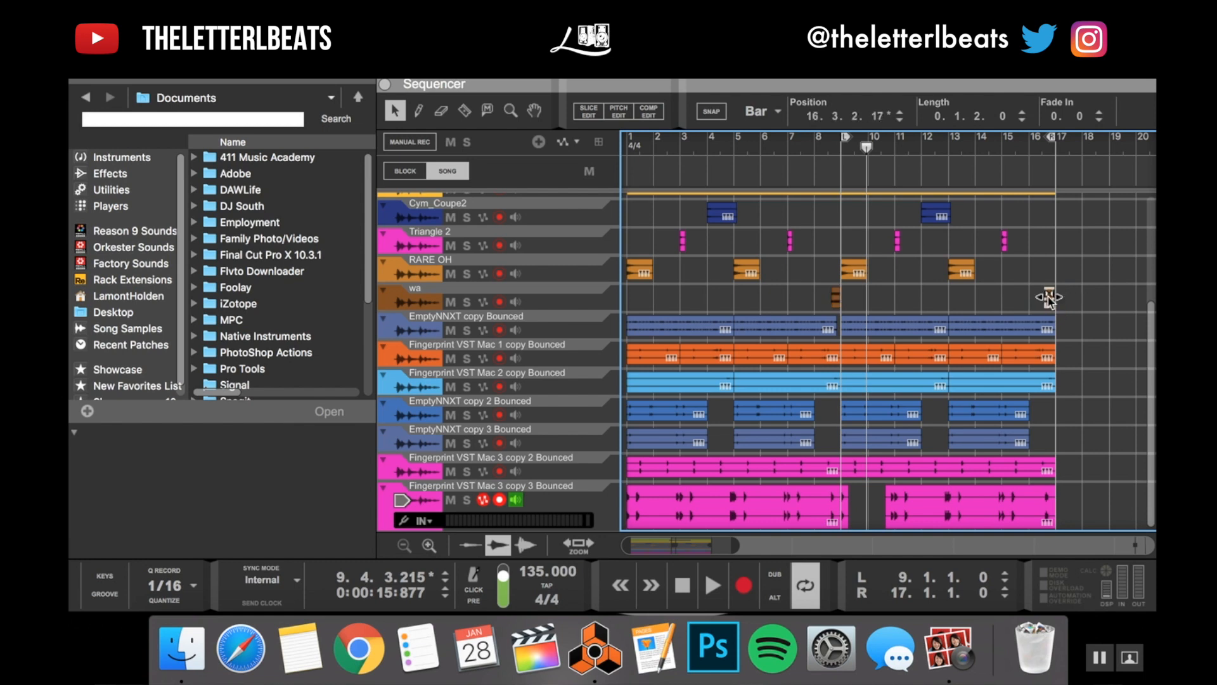
key("super+z")
- Turn snapping on and copy the wa clip from the end of bar 8 to the end of bar 16
left_click(715, 111)
scroll(832, 301, "up", 4)
scroll(832, 302, "down", 4)
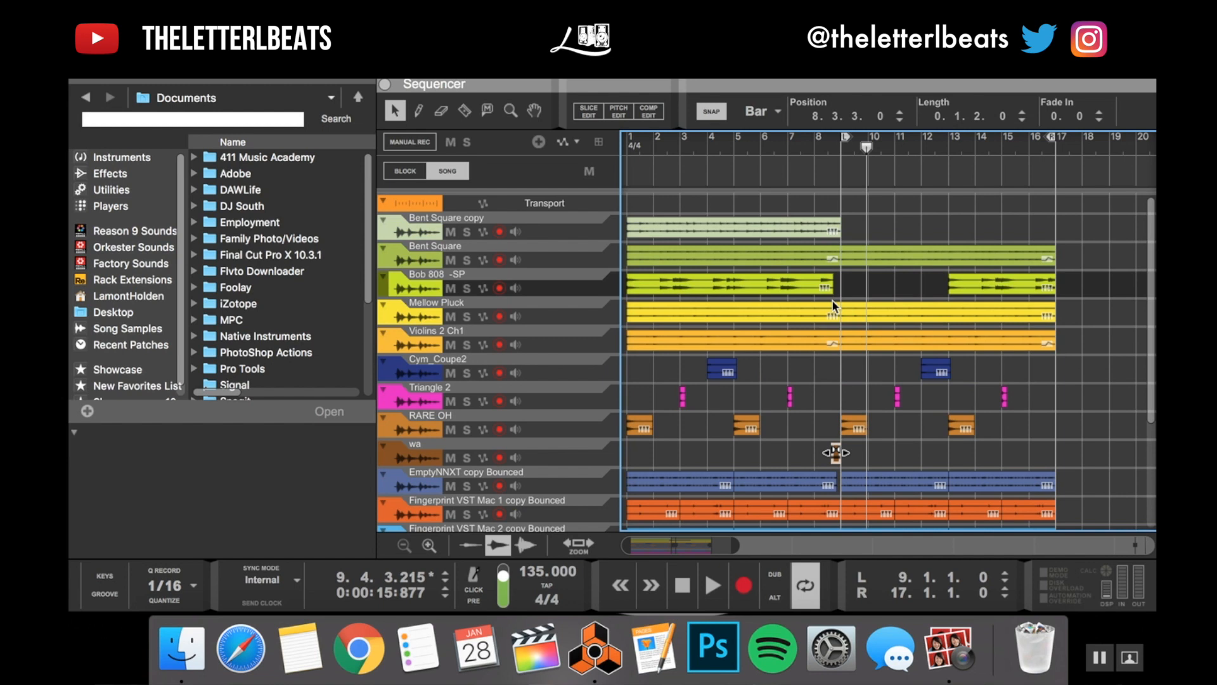
scroll(834, 300, "right", 1)
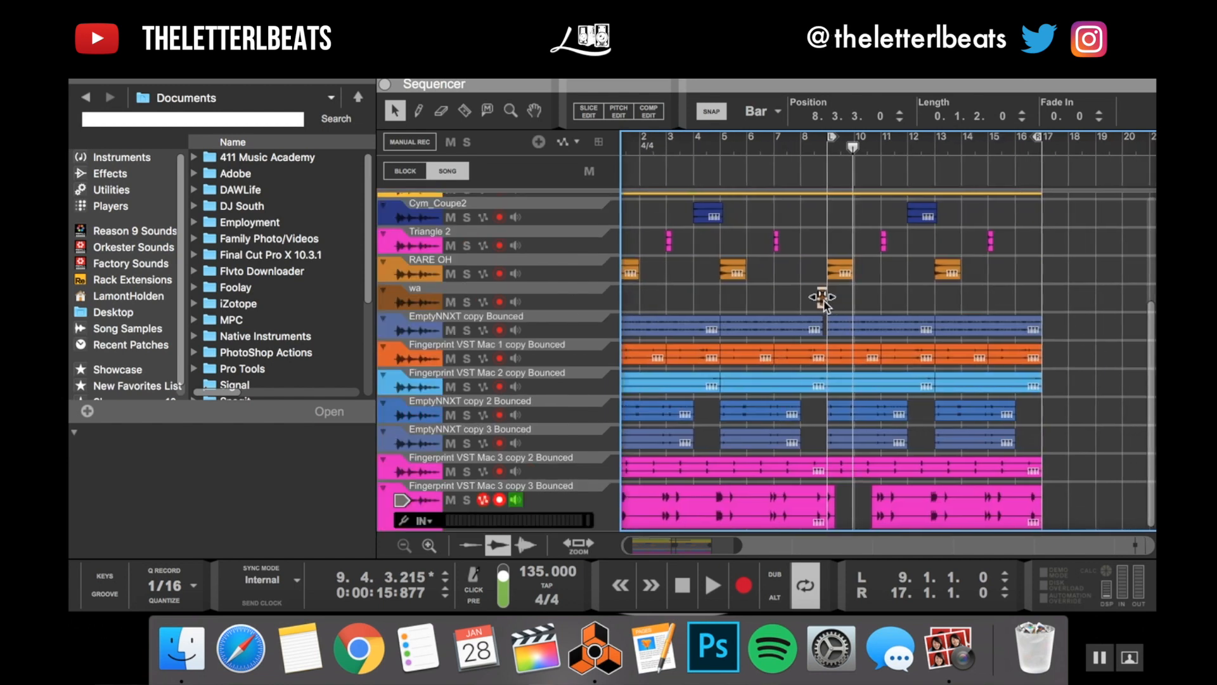
scroll(834, 301, "up", 1)
scroll(835, 300, "left", 1)
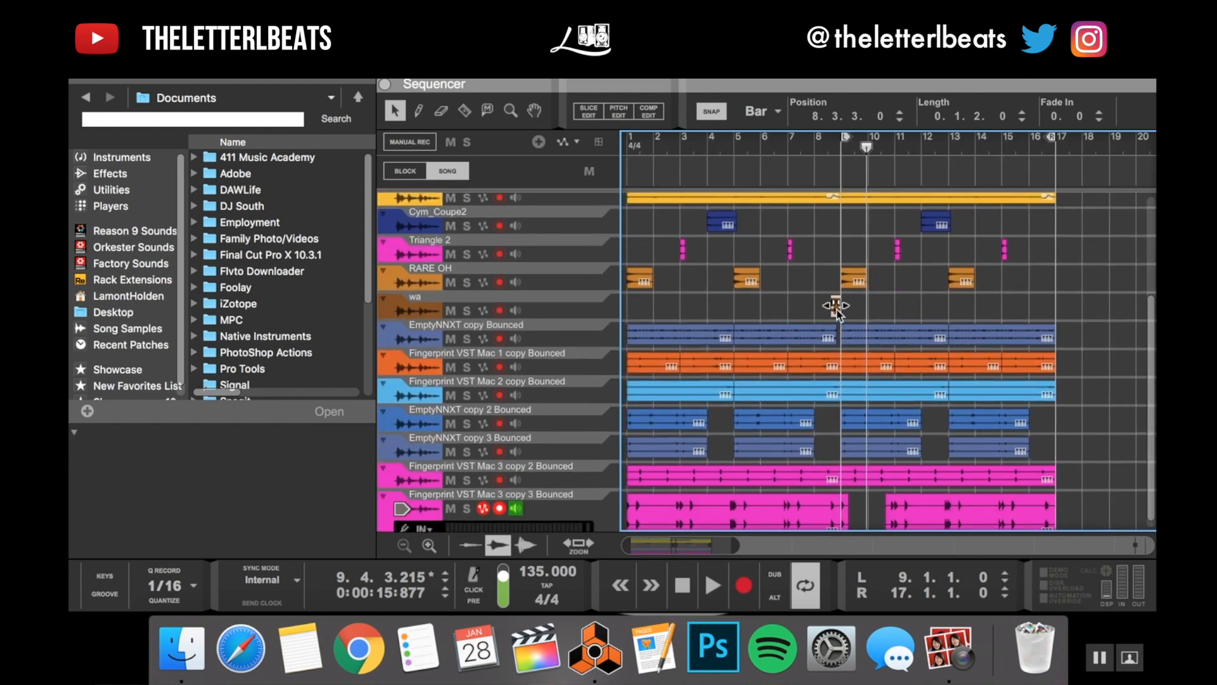
left_click_drag(838, 315, 1063, 309)
- Shorten the EmptyNNXT copy Bounced clip at bar 5 to a length of about 3.2.2.215 and listen to the transition into bar 9
left_click(835, 336)
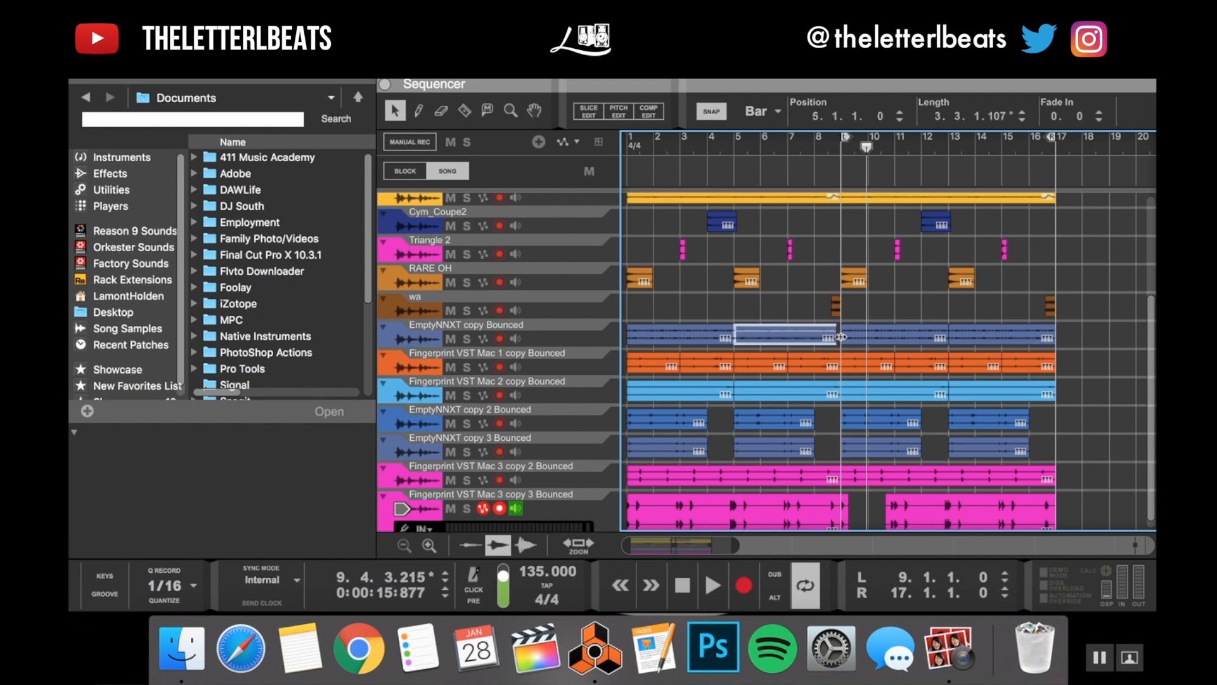
left_click_drag(841, 336, 843, 334)
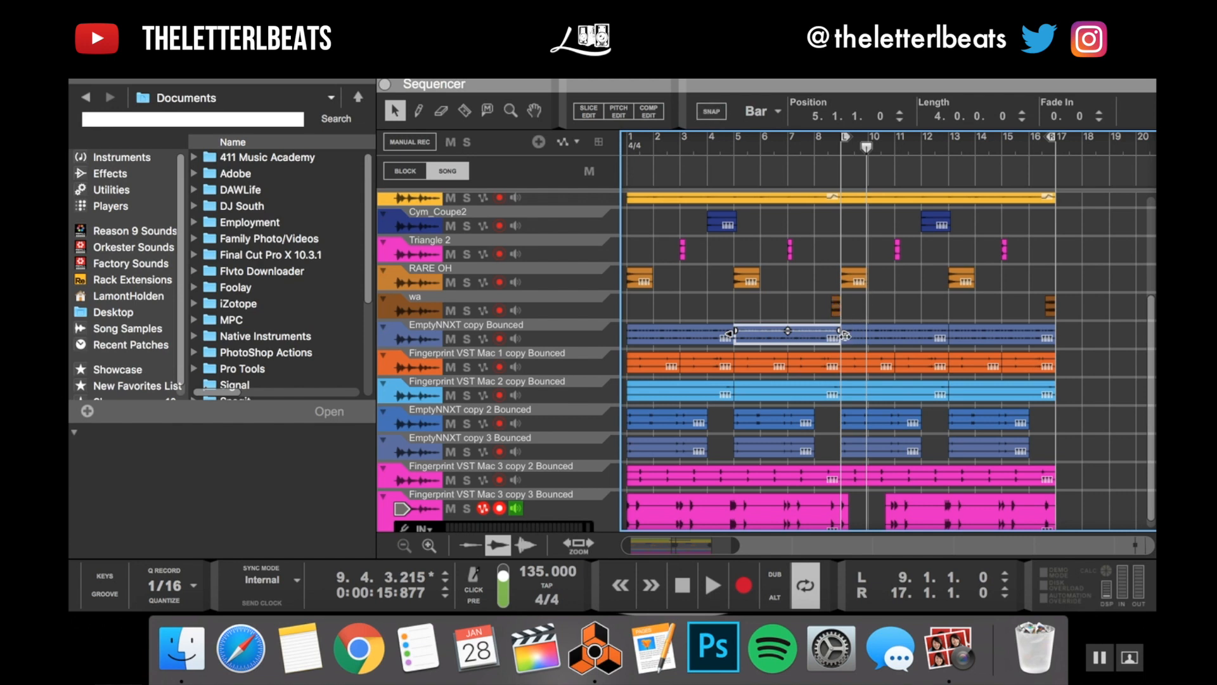
left_click_drag(847, 338, 834, 336)
left_click(805, 132)
key("space")
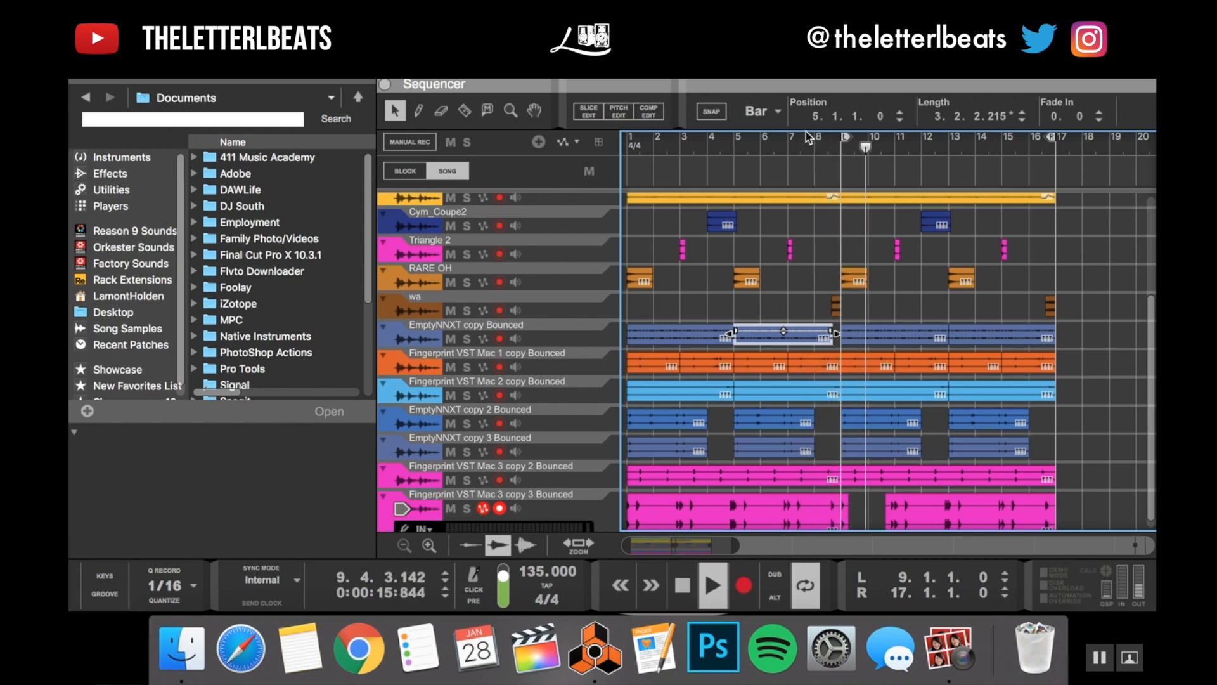
key("space")
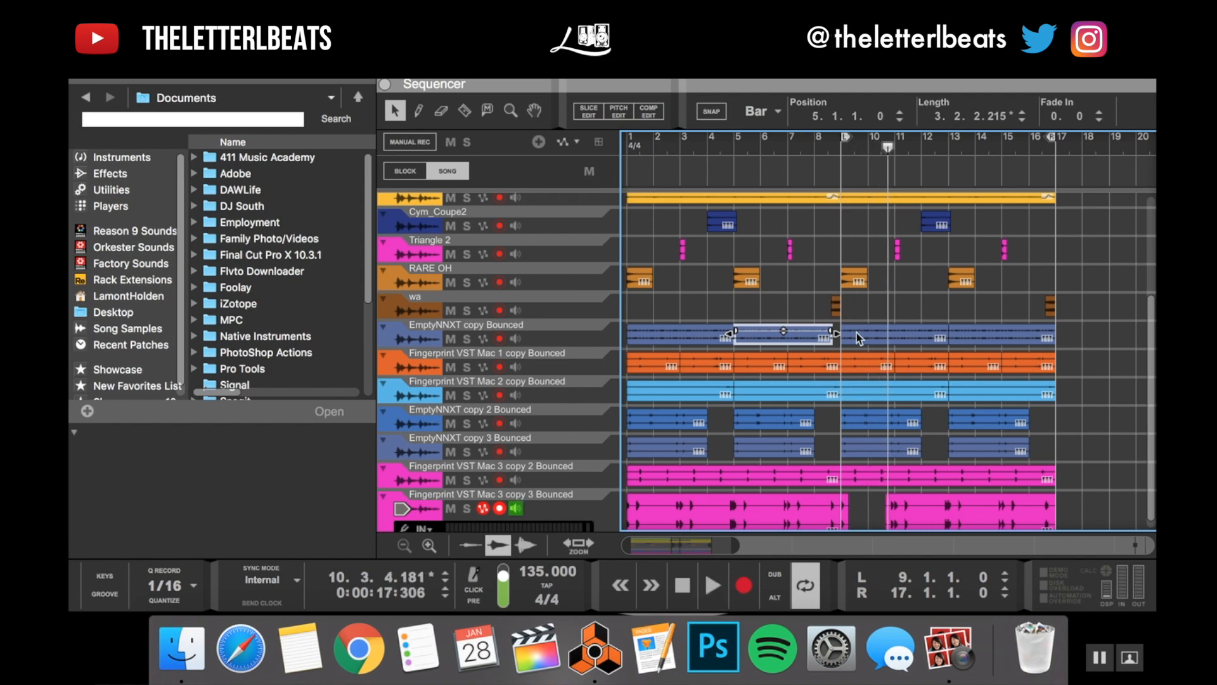
- Try shortening the first Fingerprint VST Mac 3 copy 3 Bounced clip to about 7.1.1.190, listen into bar 9, and undo the trim
scroll(857, 342, "down", 1)
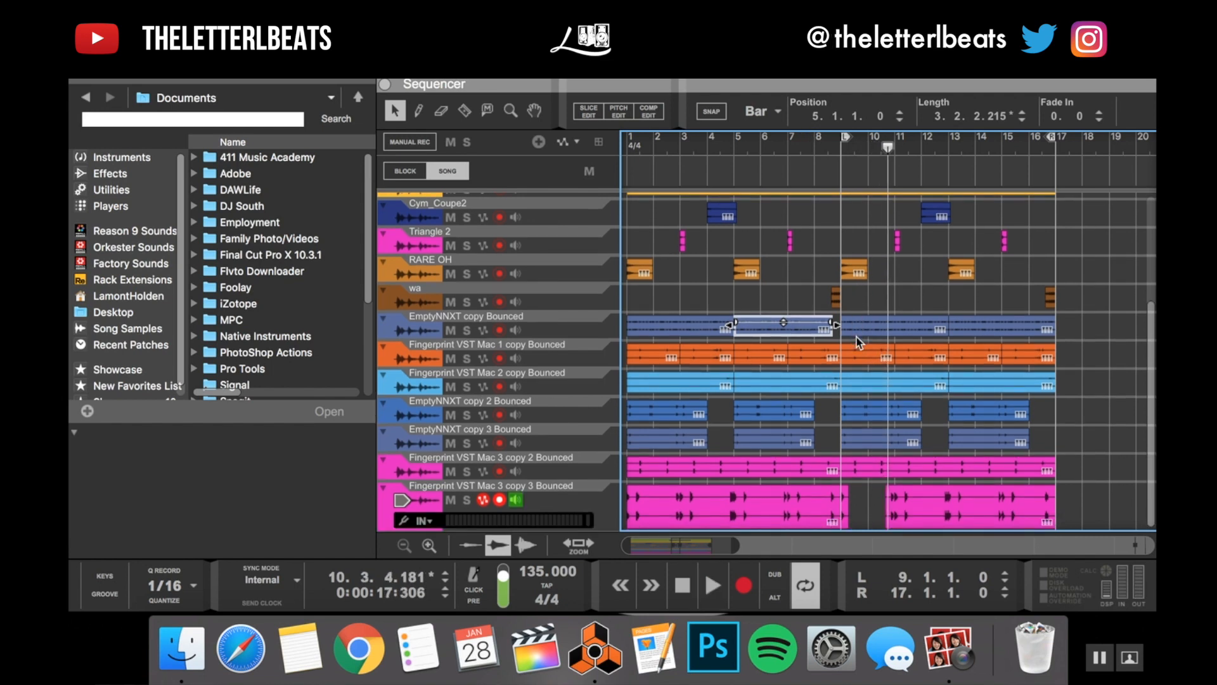
left_click(824, 518)
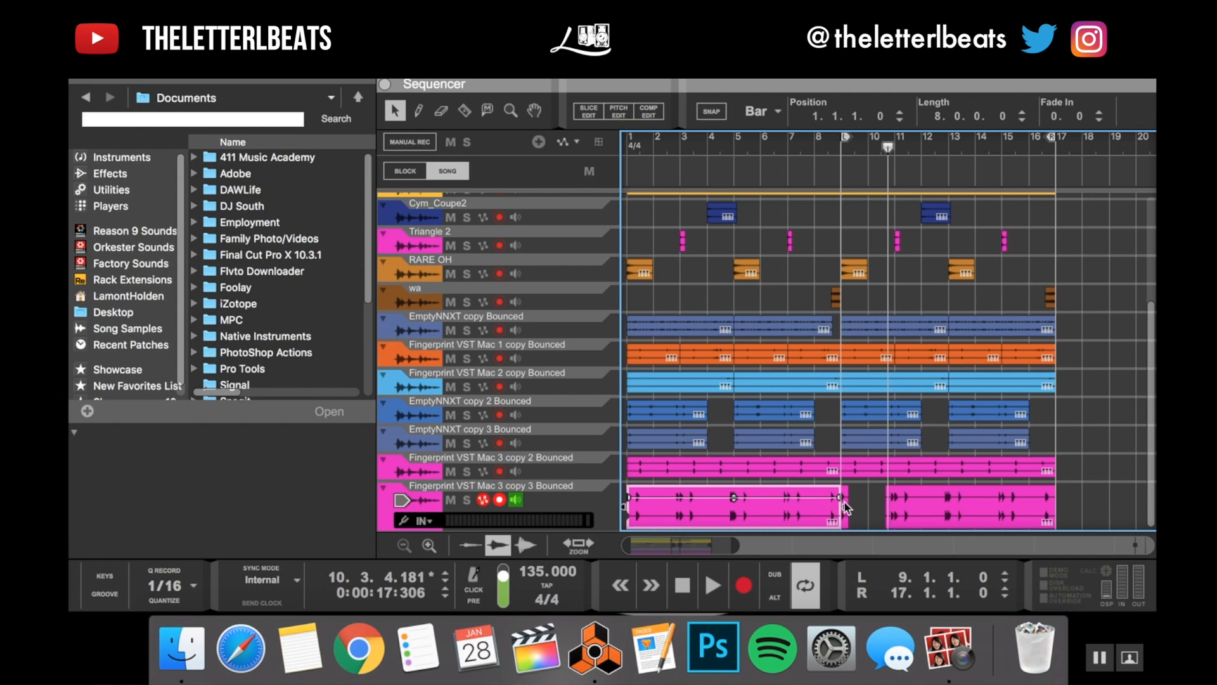
left_click_drag(844, 507, 823, 507)
left_click(771, 138)
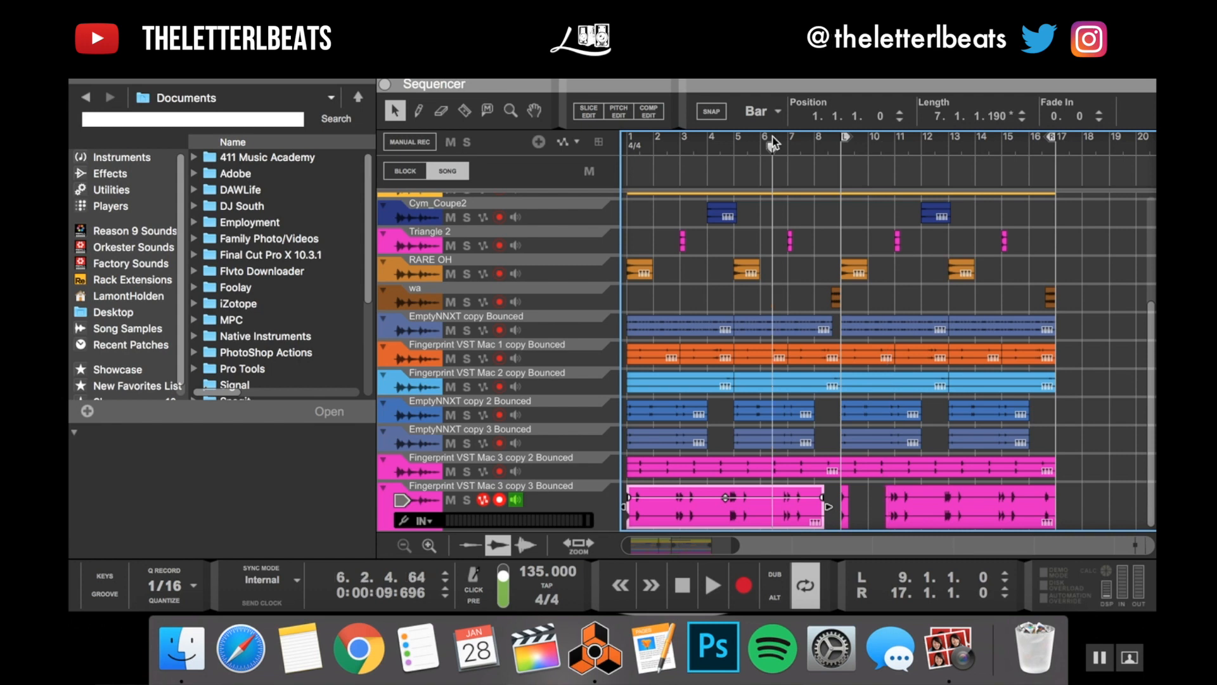
key("space")
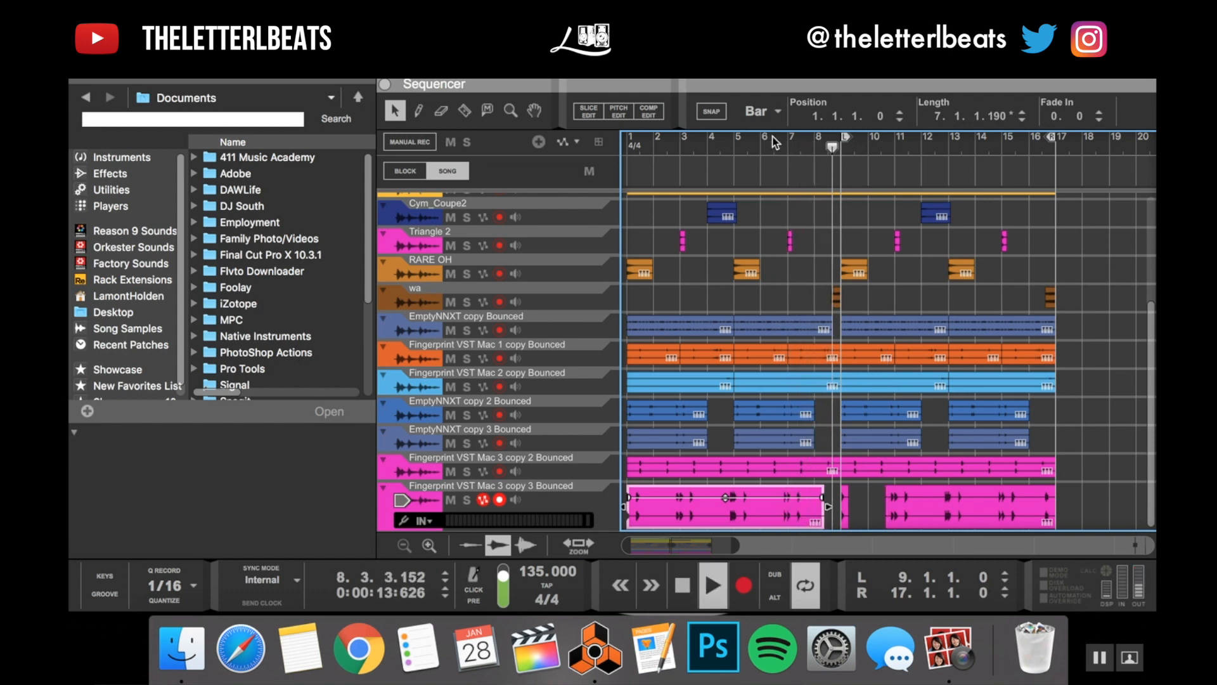
key("space")
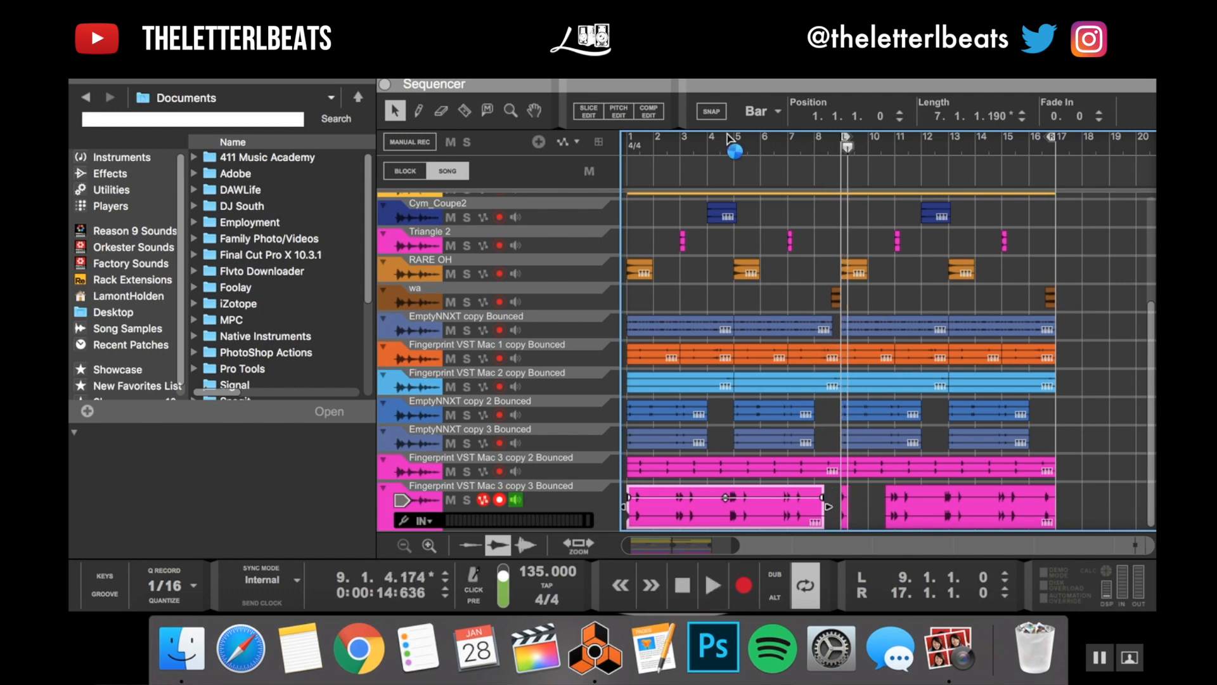
key("super+z")
- Set snapping to 1/8 and split the Bent Square copy clip at 8.4.1, one beat before bar 9
scroll(835, 351, "up", 5)
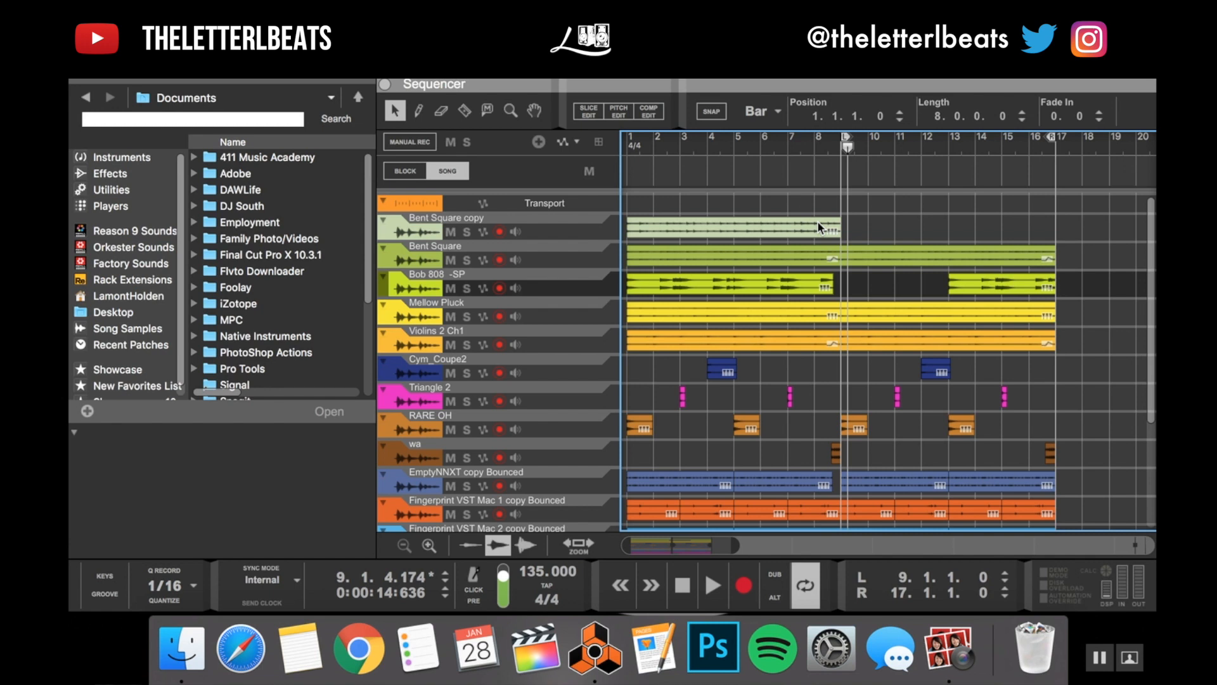
key("r")
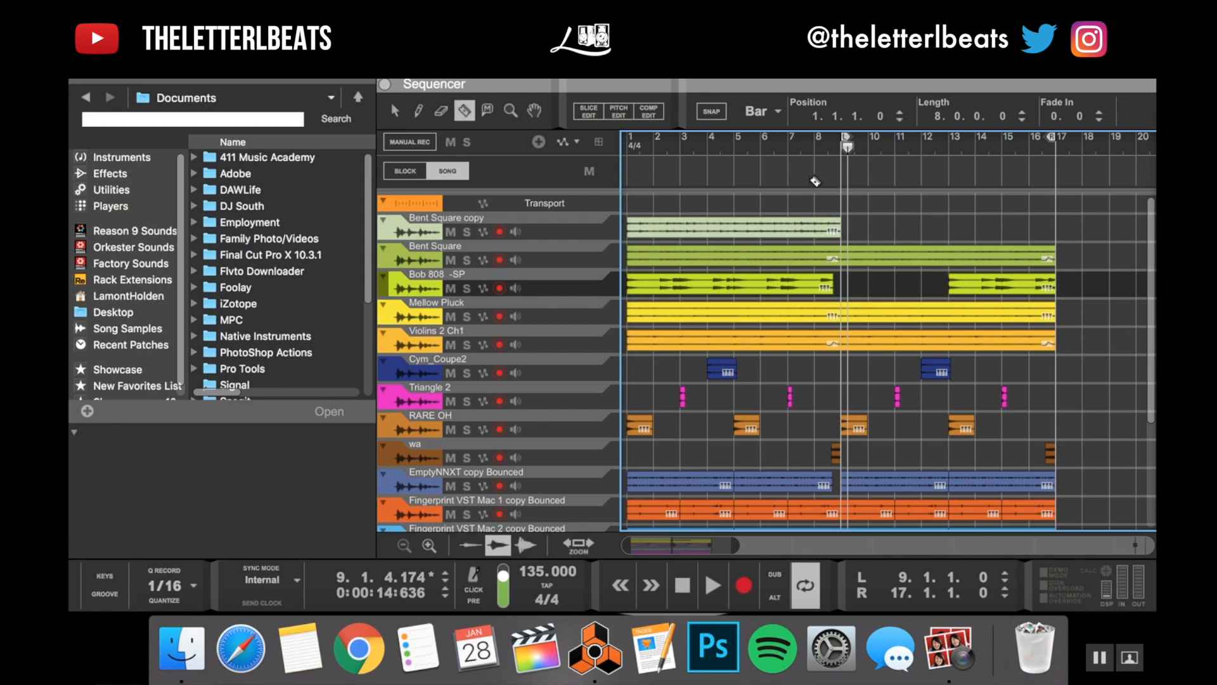
left_click(723, 110)
left_click(746, 111)
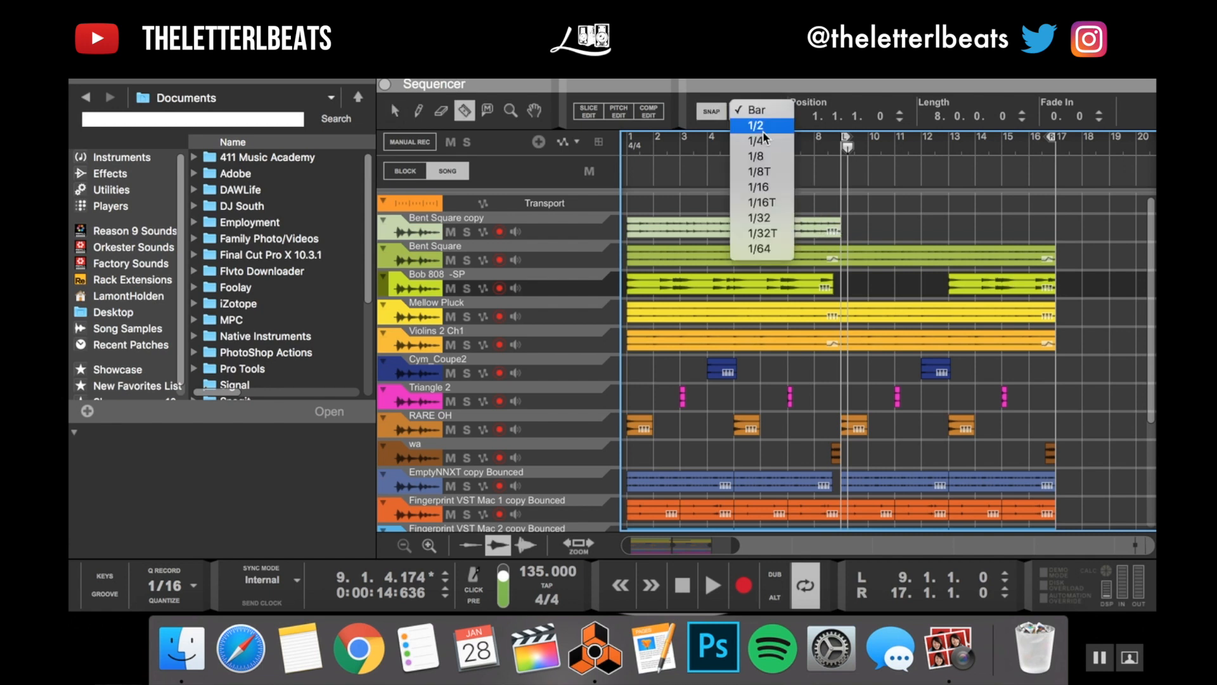
left_click(757, 158)
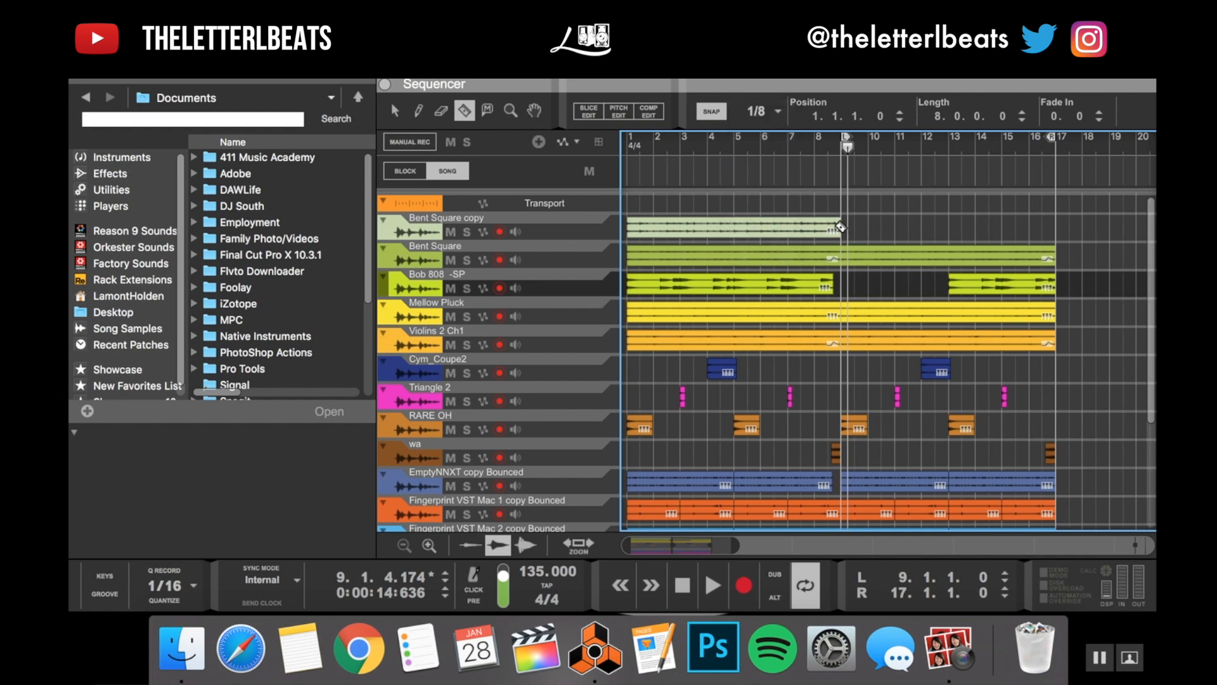
left_click(835, 224)
- Reverse the one-beat slice at the end of the Bent Square copy clip
left_click(394, 110)
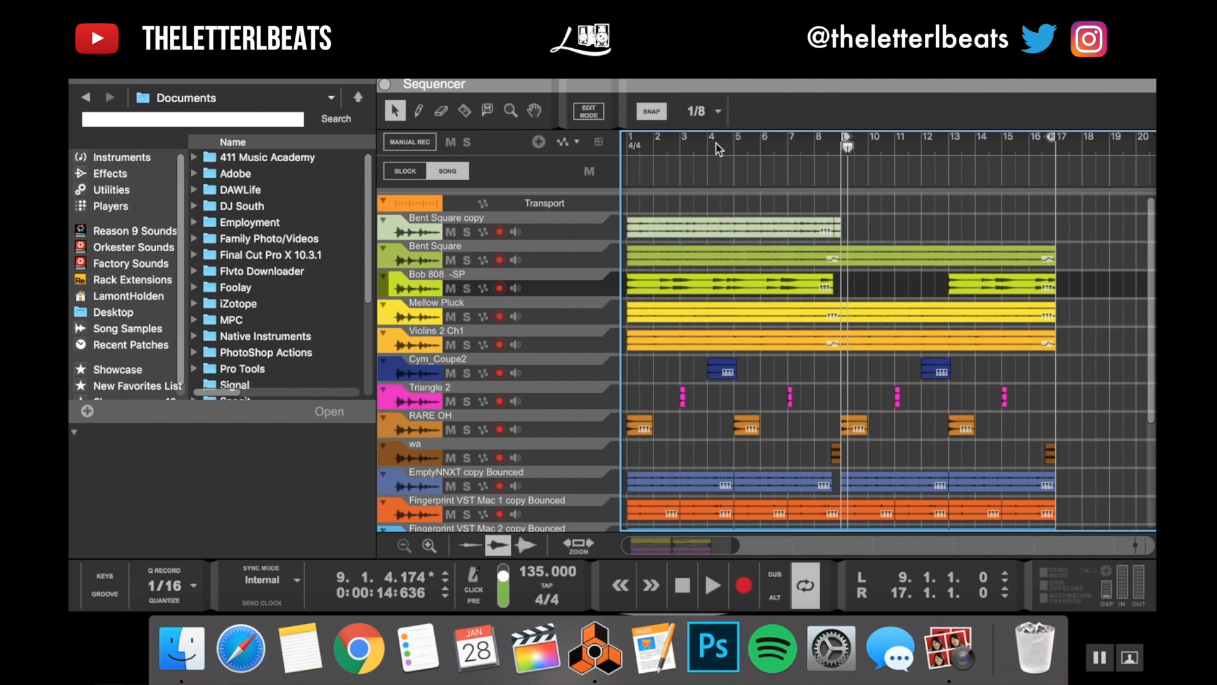
left_click(838, 233)
right_click(835, 228)
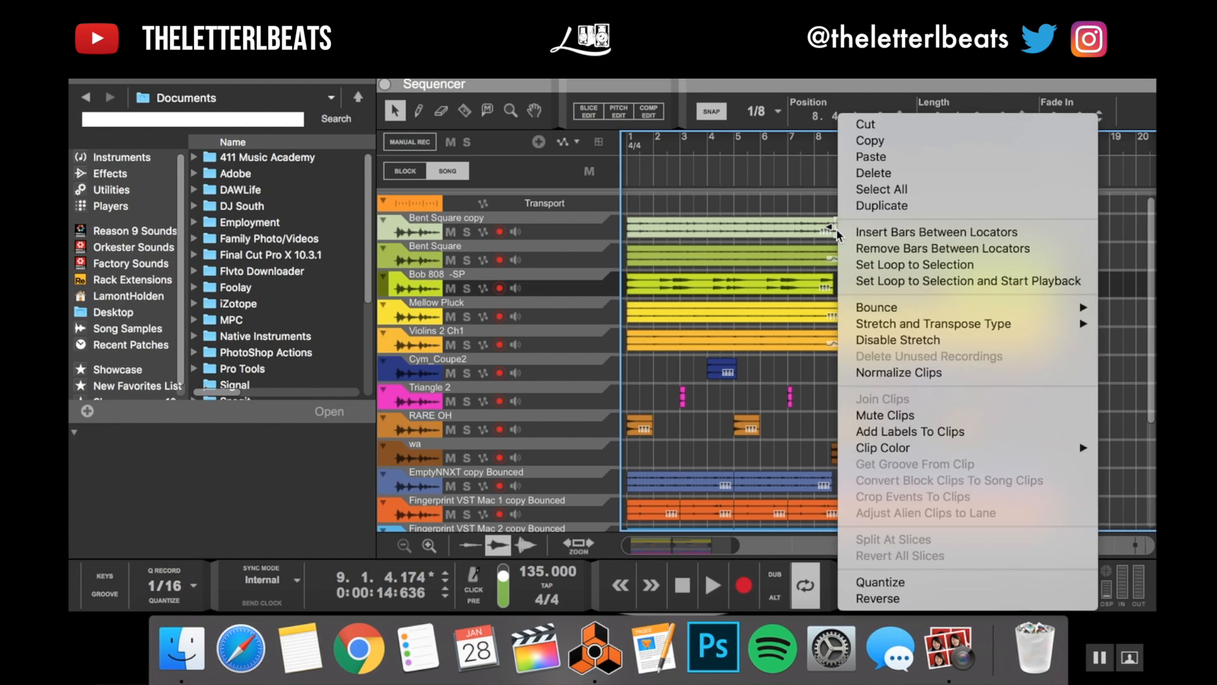
left_click(880, 598)
- Listen to the reversed Bent Square copy slice going into bar 9 with its track soloed, and clear the solo
key("space")
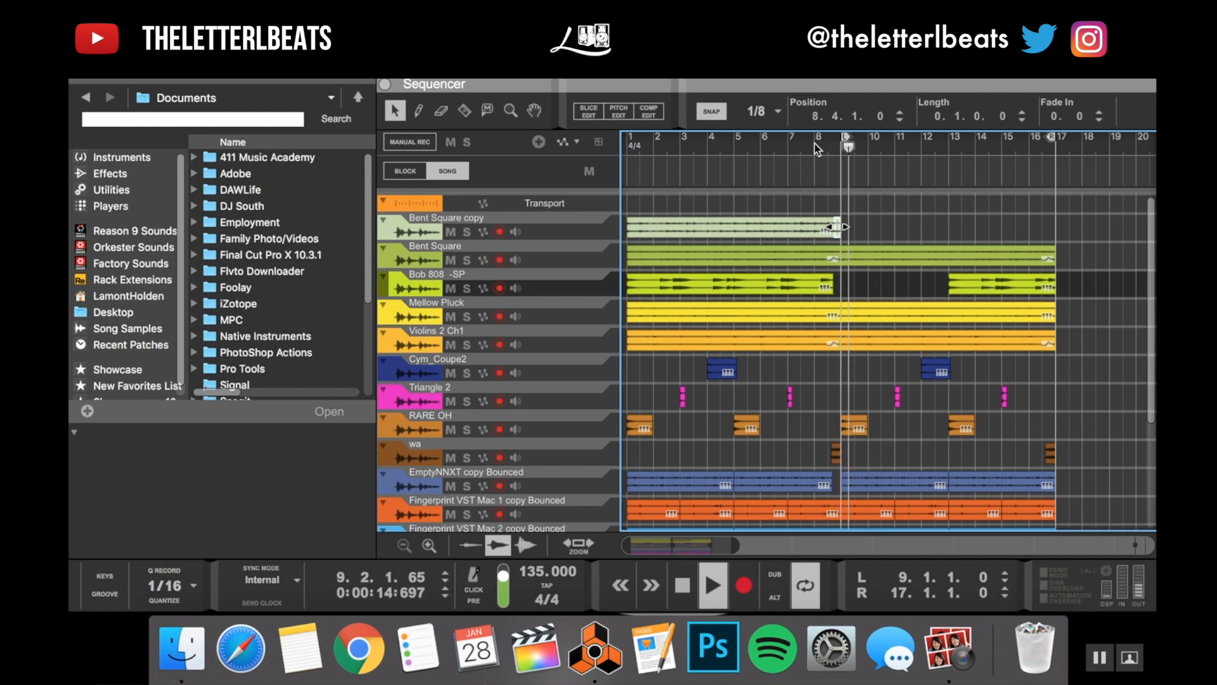
key("space")
left_click(821, 148)
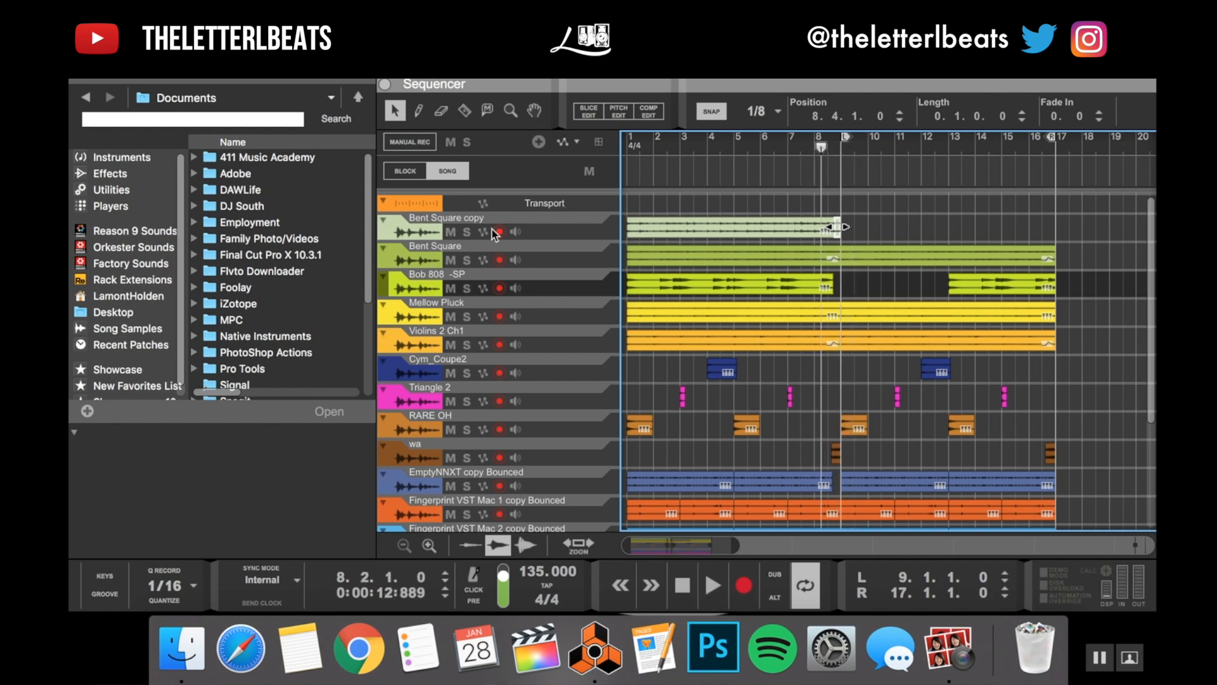
left_click(468, 232)
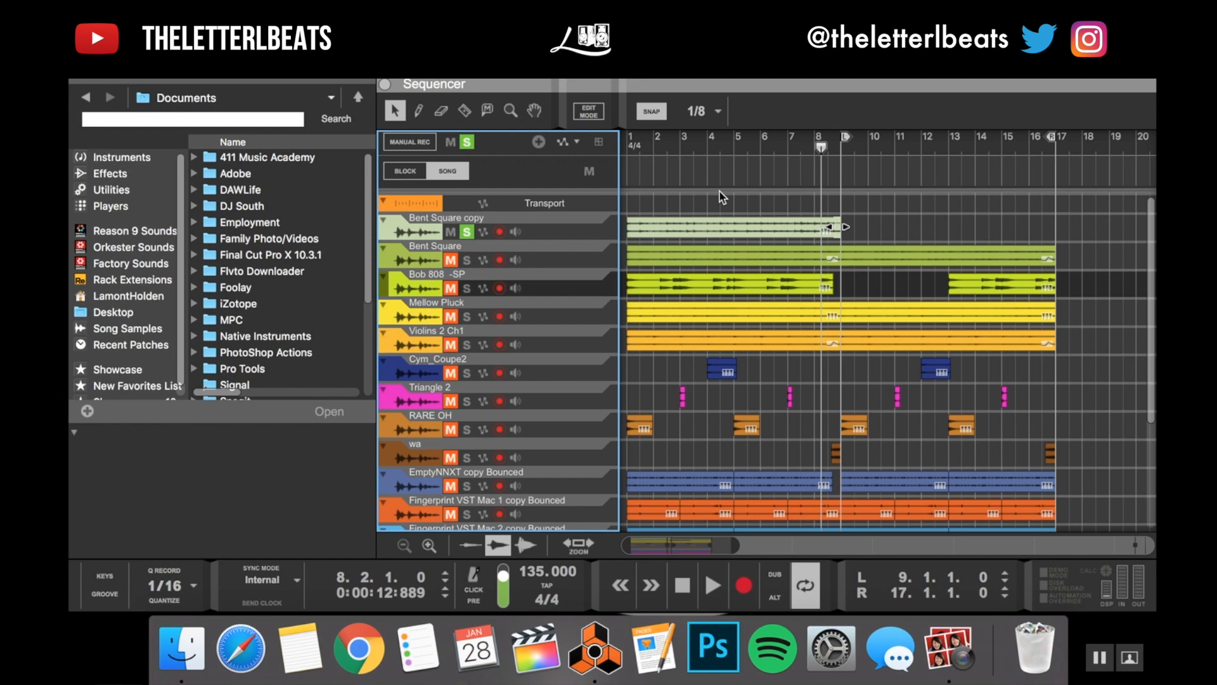
key("space")
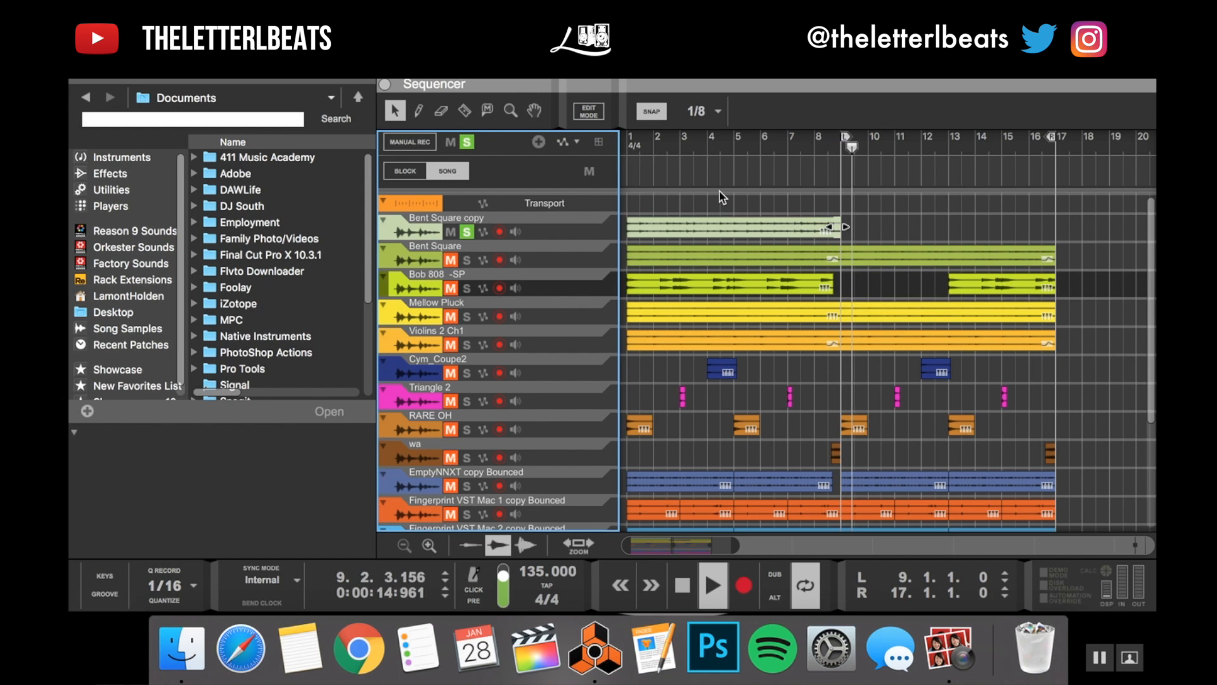
left_click(819, 148)
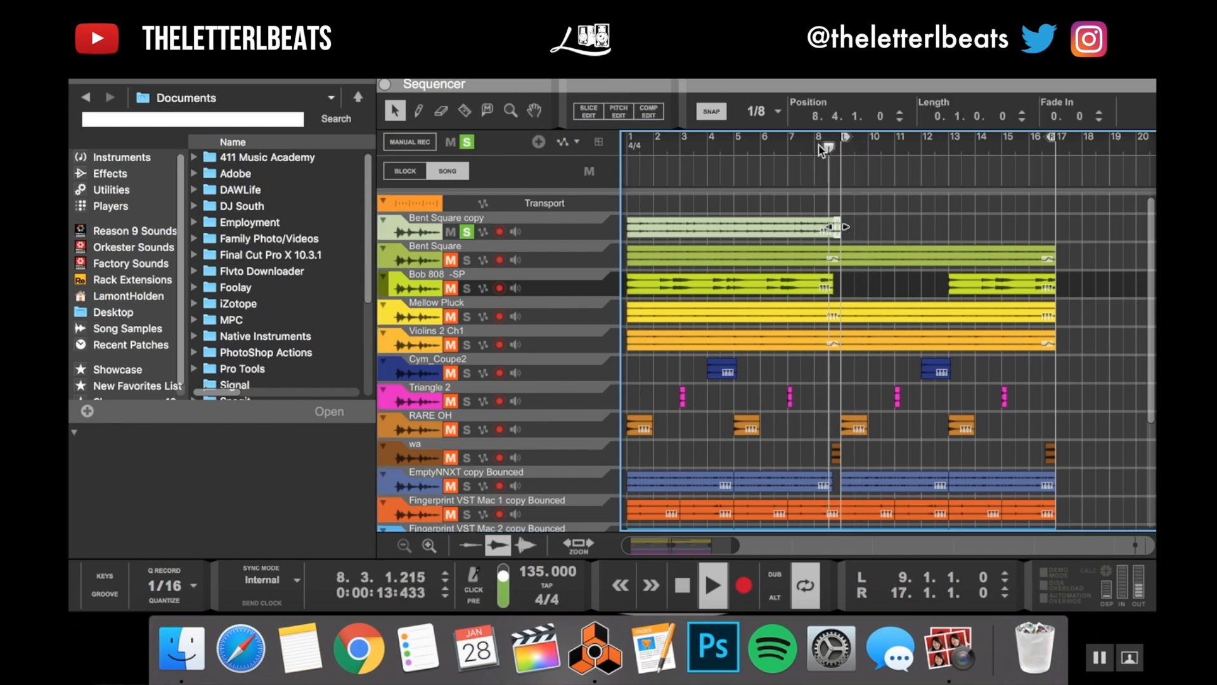
key("space")
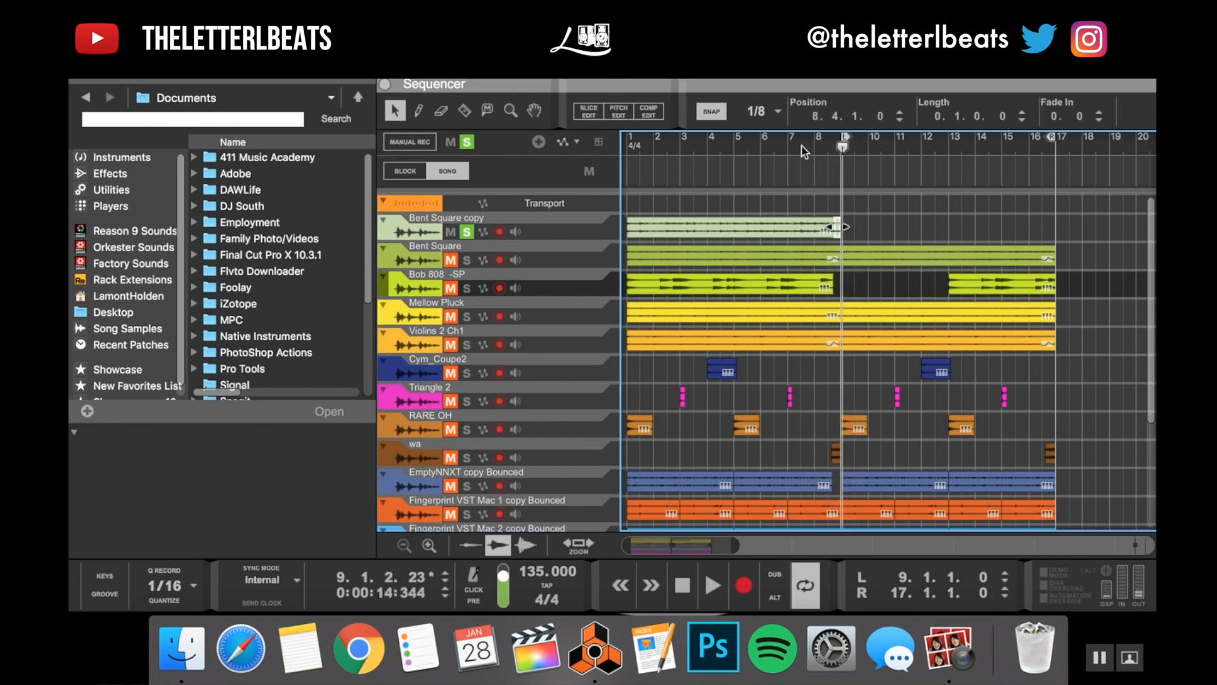
left_click(467, 232)
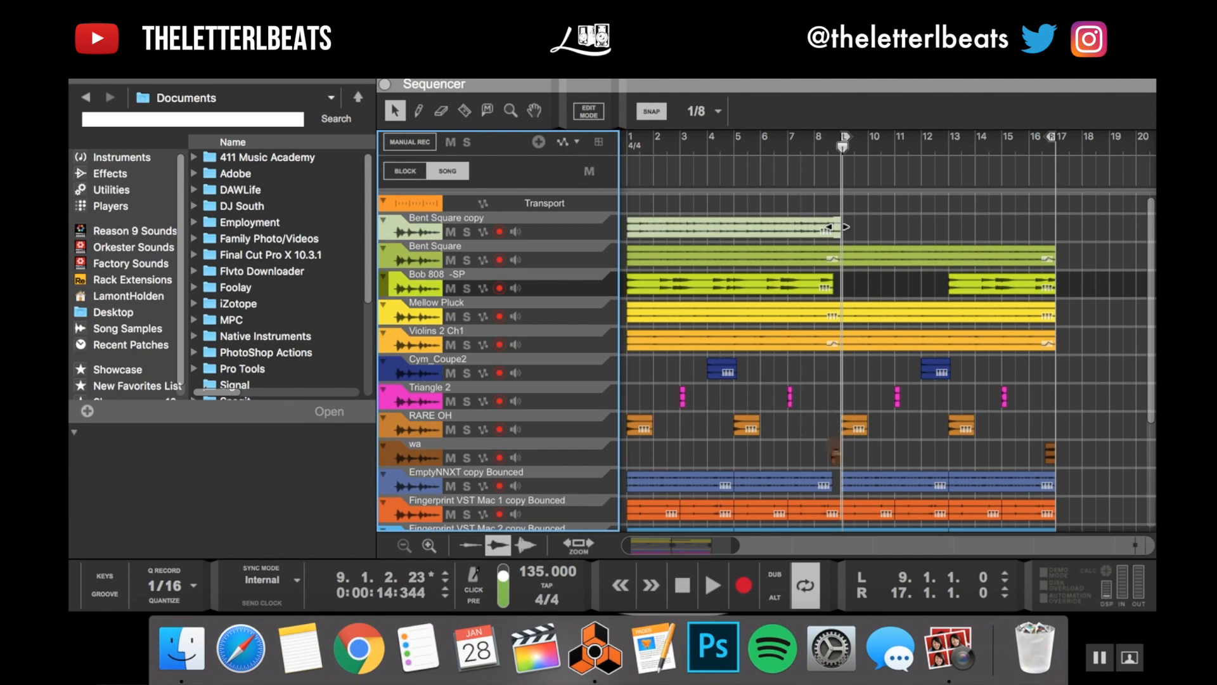
- Select the Fingerprint VST Mac 1 copy Bounced clip at bar 7 and listen to the full mix from bar 8 into bar 9
scroll(826, 373, "down", 5)
left_click(826, 346)
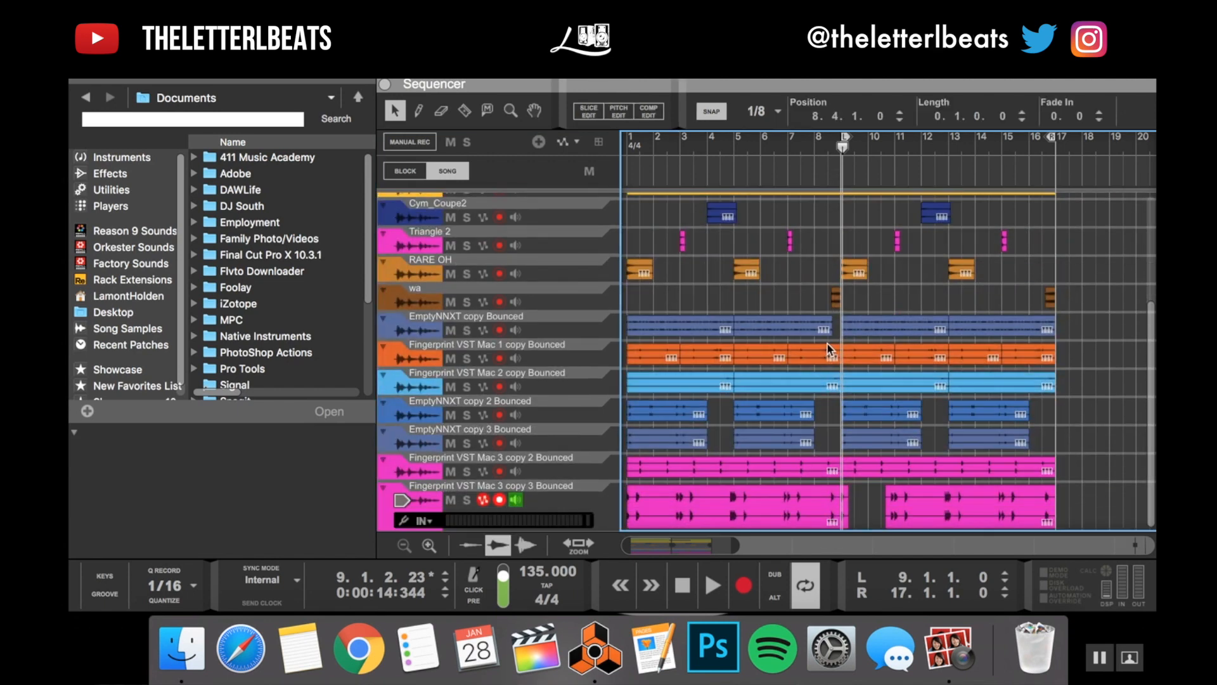
left_click(814, 144)
key("space")
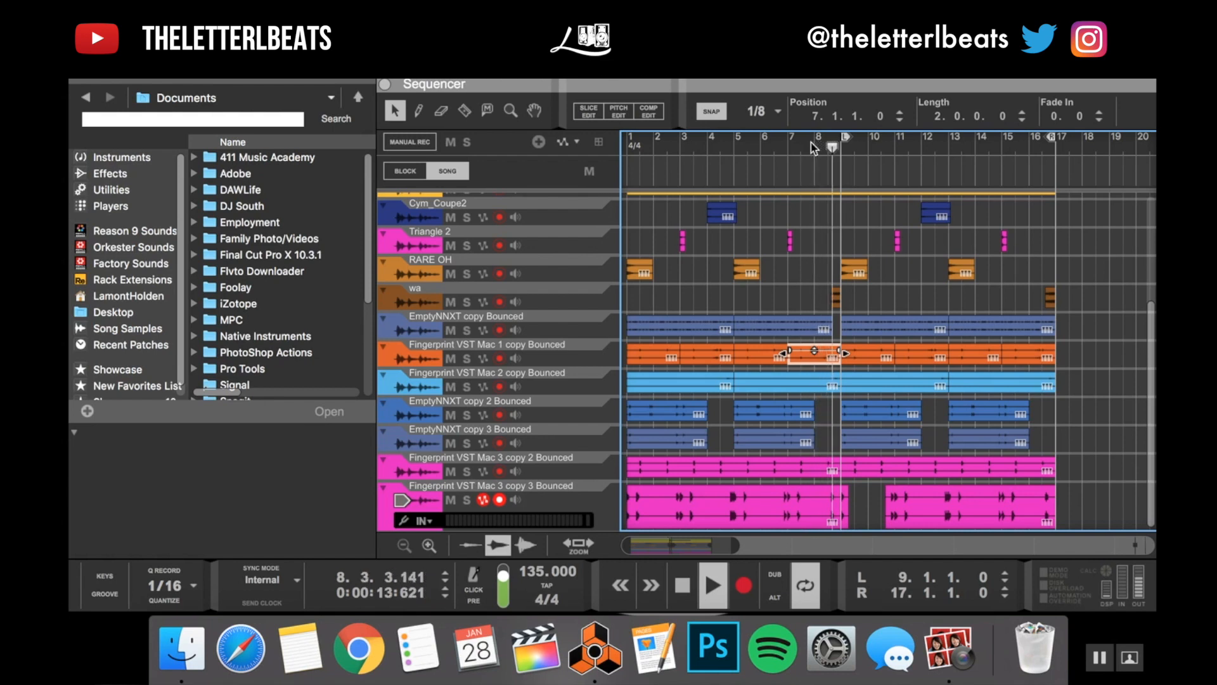
key("space")
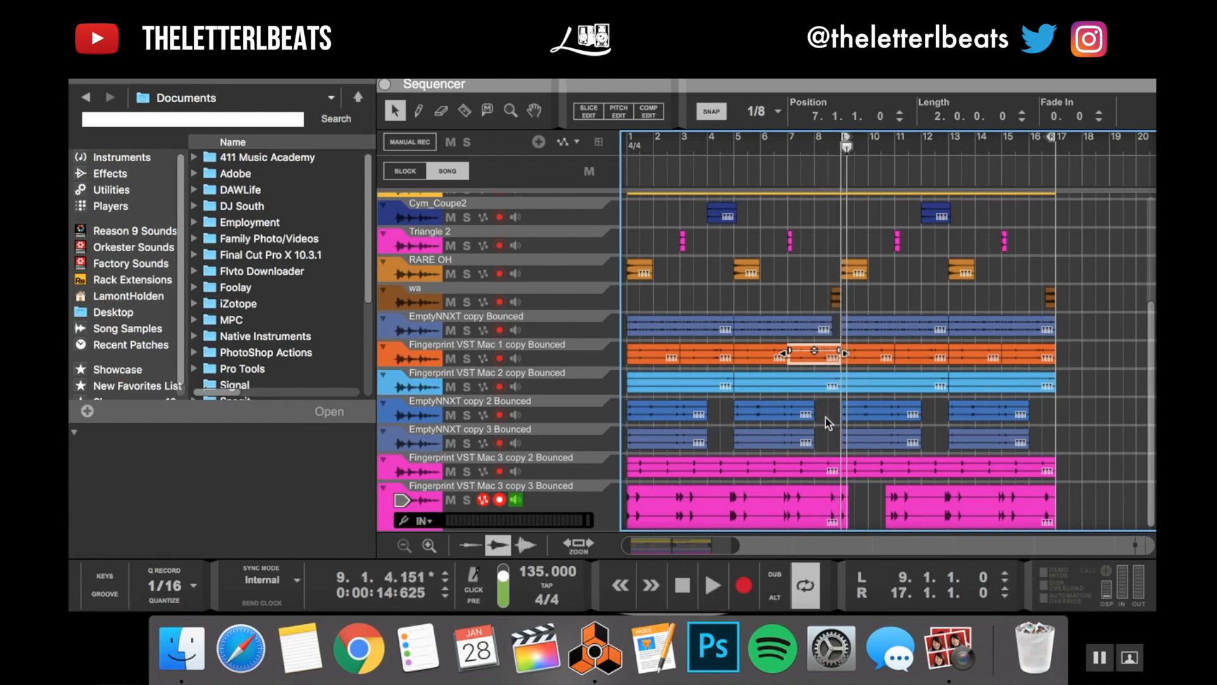
- Solo the Fingerprint VST Mac 2 copy Bounced and EmptyNNXT copy Bounced tracks and listen from bar 8 into bar 9
left_click(830, 382)
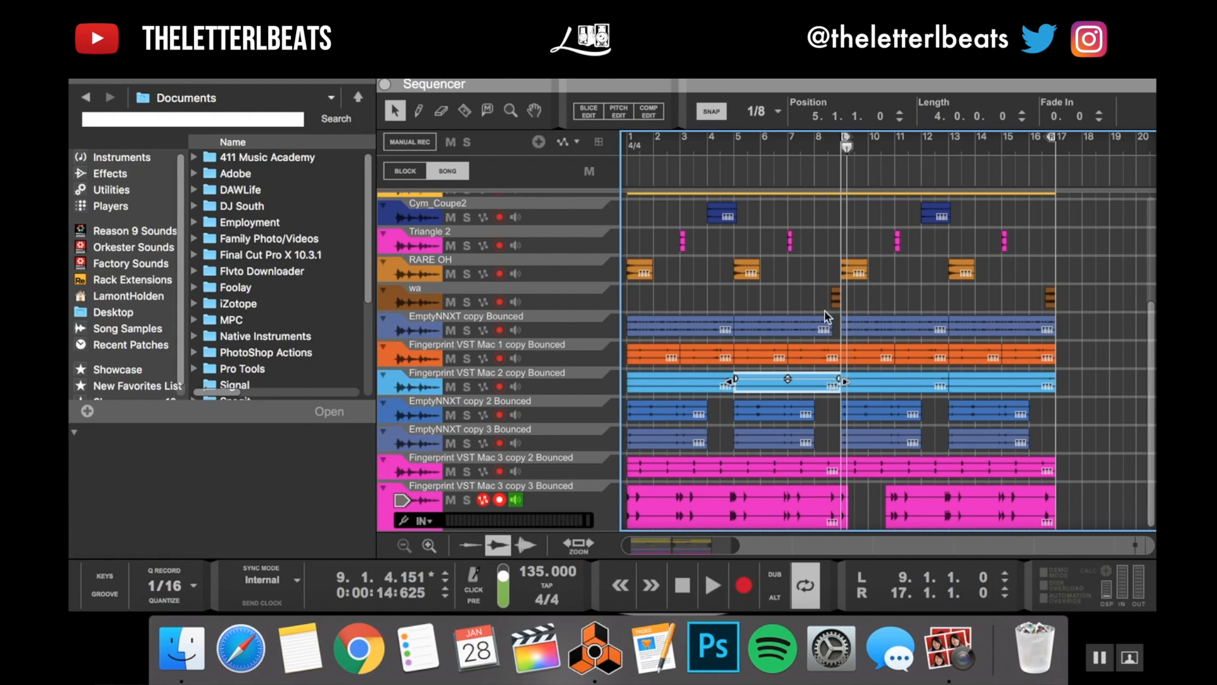
left_click(468, 386)
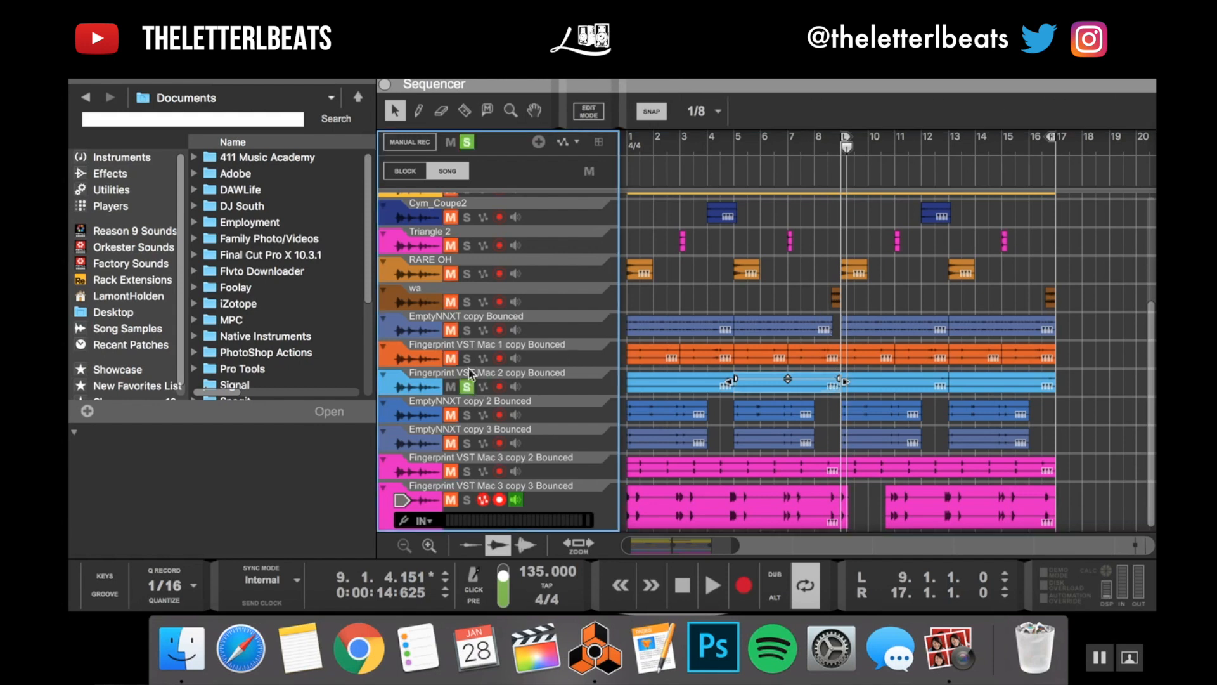
left_click(467, 330)
left_click(821, 147)
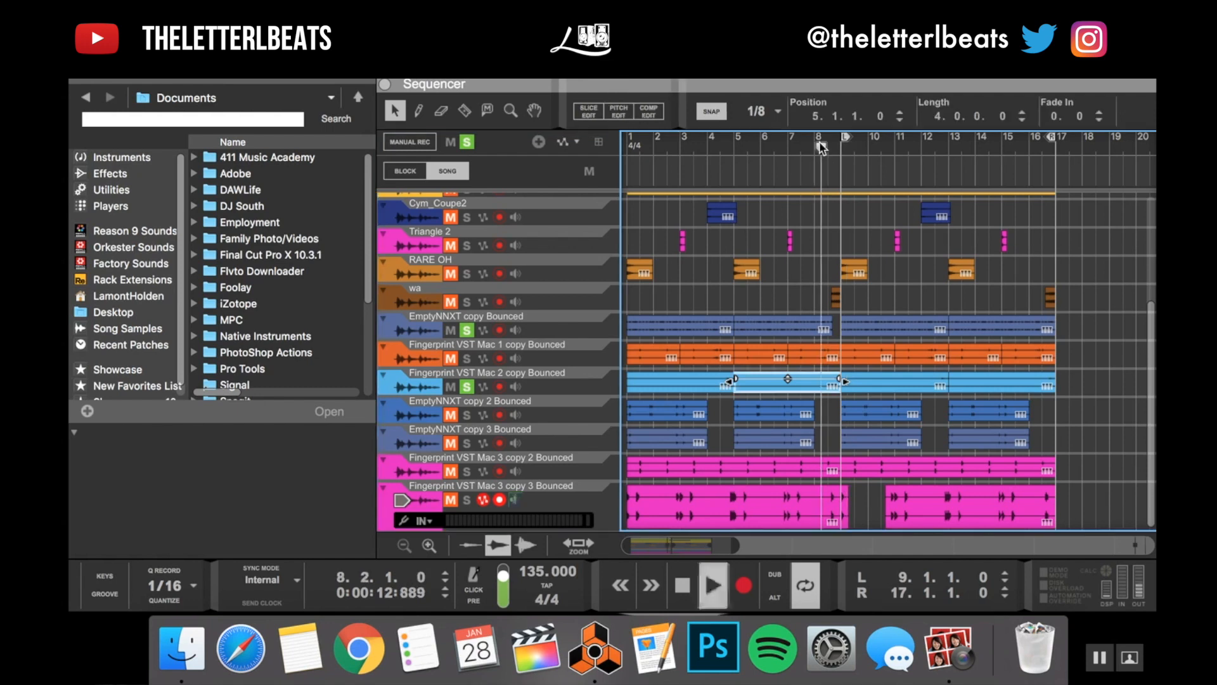
key("space")
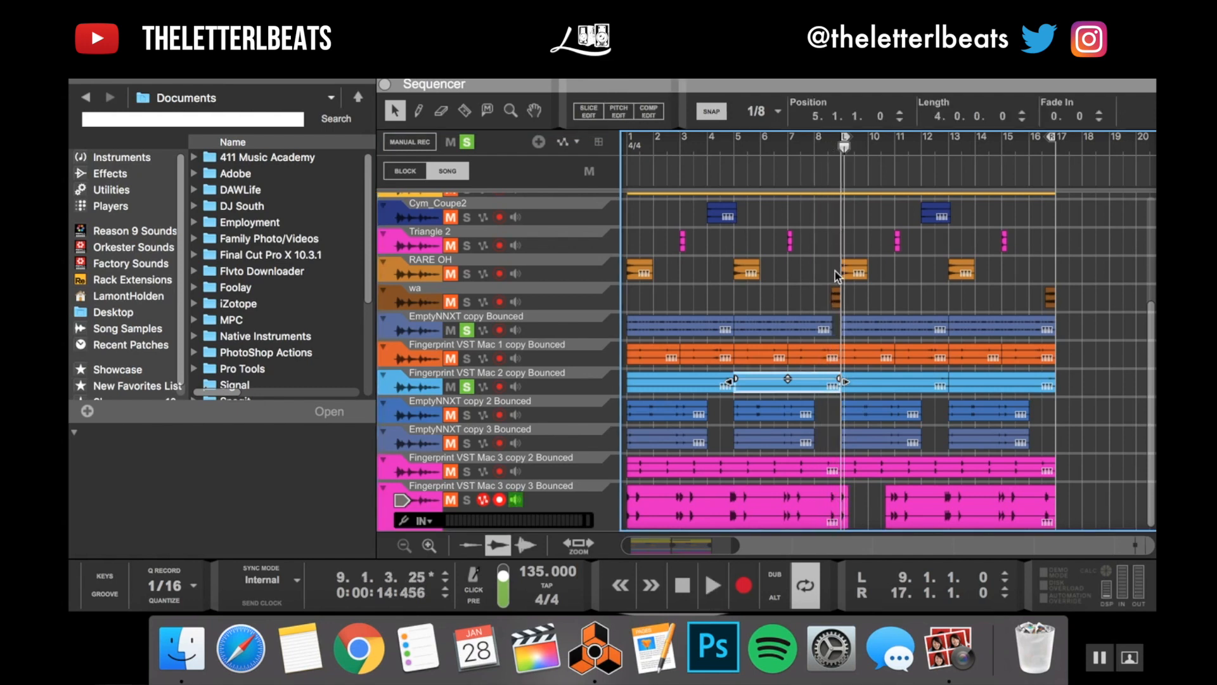
- Swap the EmptyNNXT copy Bounced solo for the wa track and listen to it with Fingerprint VST Mac 2 into bar 9
left_click(467, 329)
left_click(466, 302)
left_click(826, 147)
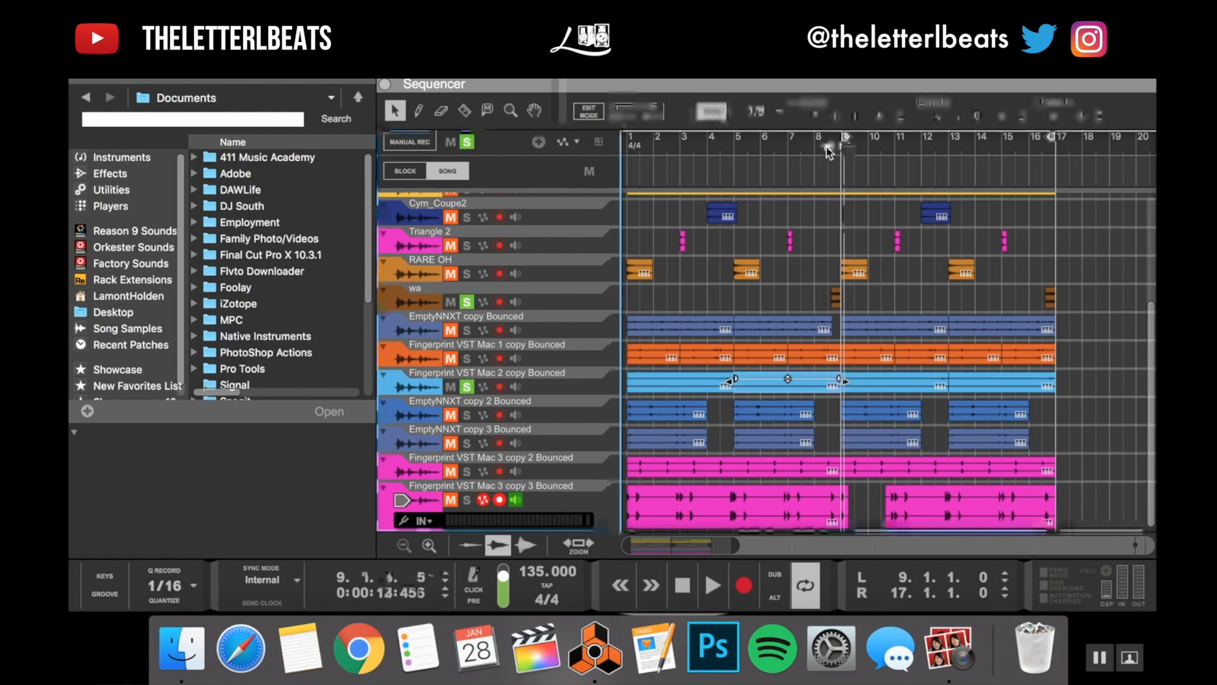
key("space")
key("space")
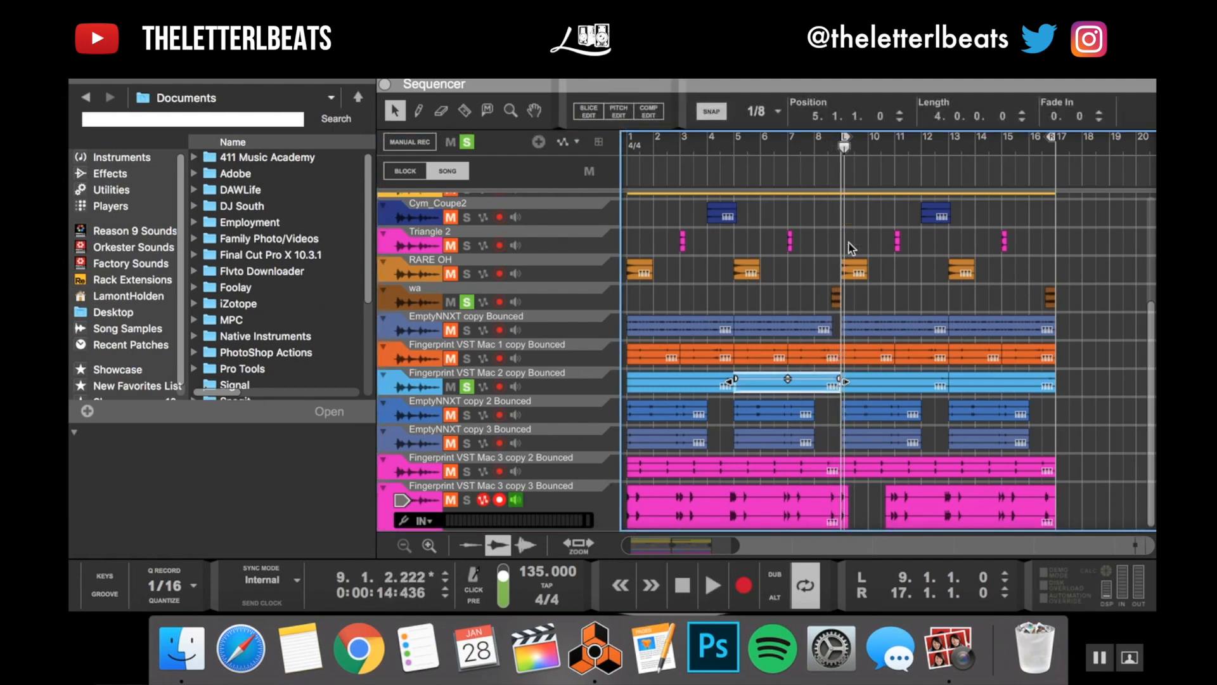
- Try moving the wa clip from the end of bar 8 to the end of bar 4, and undo the move
left_click(834, 298)
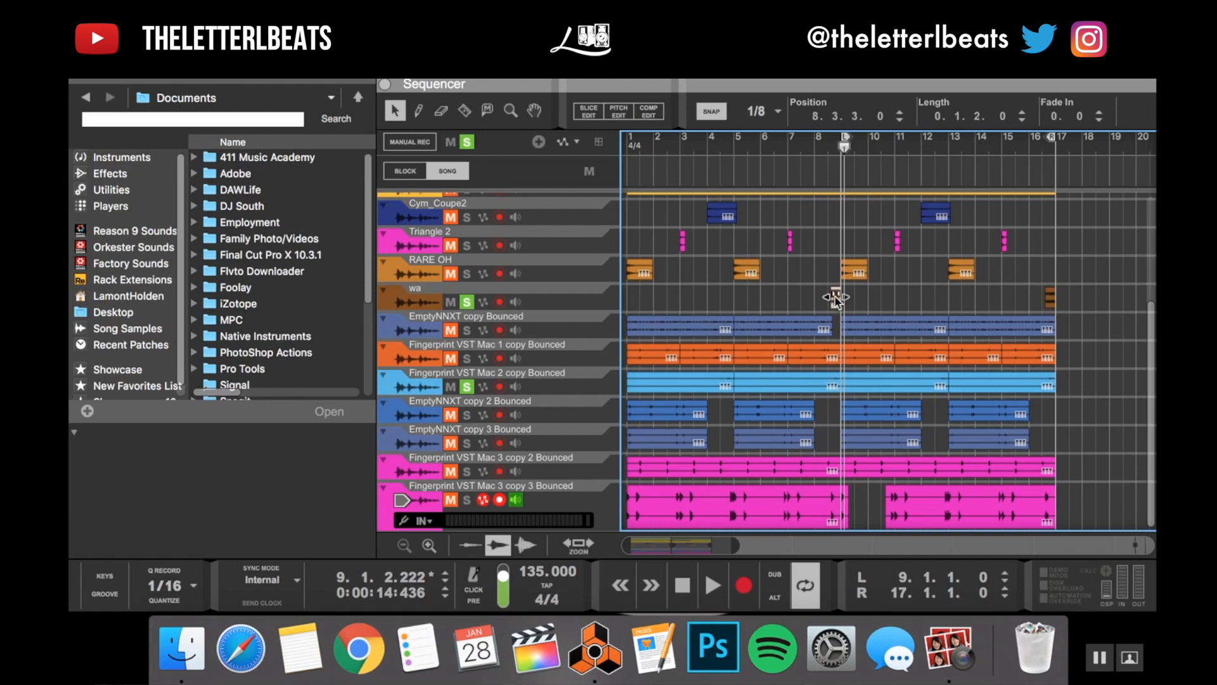
left_click_drag(834, 296, 727, 307)
key("ctrl+z")
- Delete the Fingerprint VST Mac 2 copy Bounced clips at bars 5 and 13
left_click(820, 375)
key("Delete")
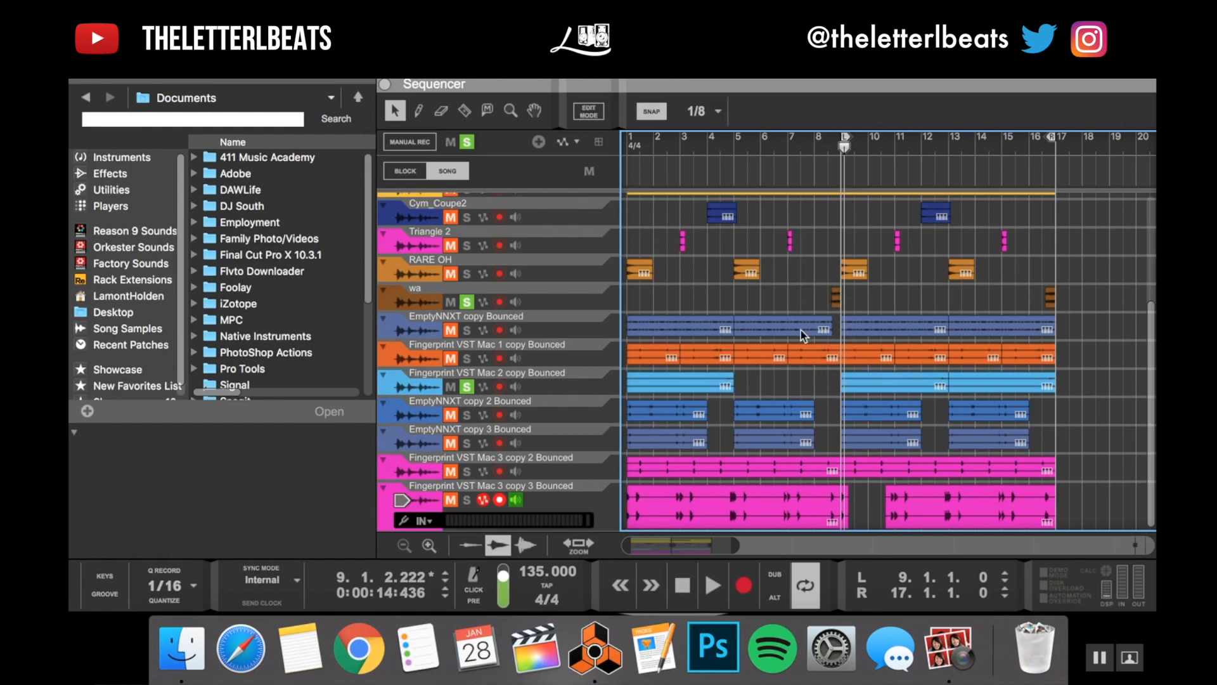
left_click(981, 385)
key("Delete")
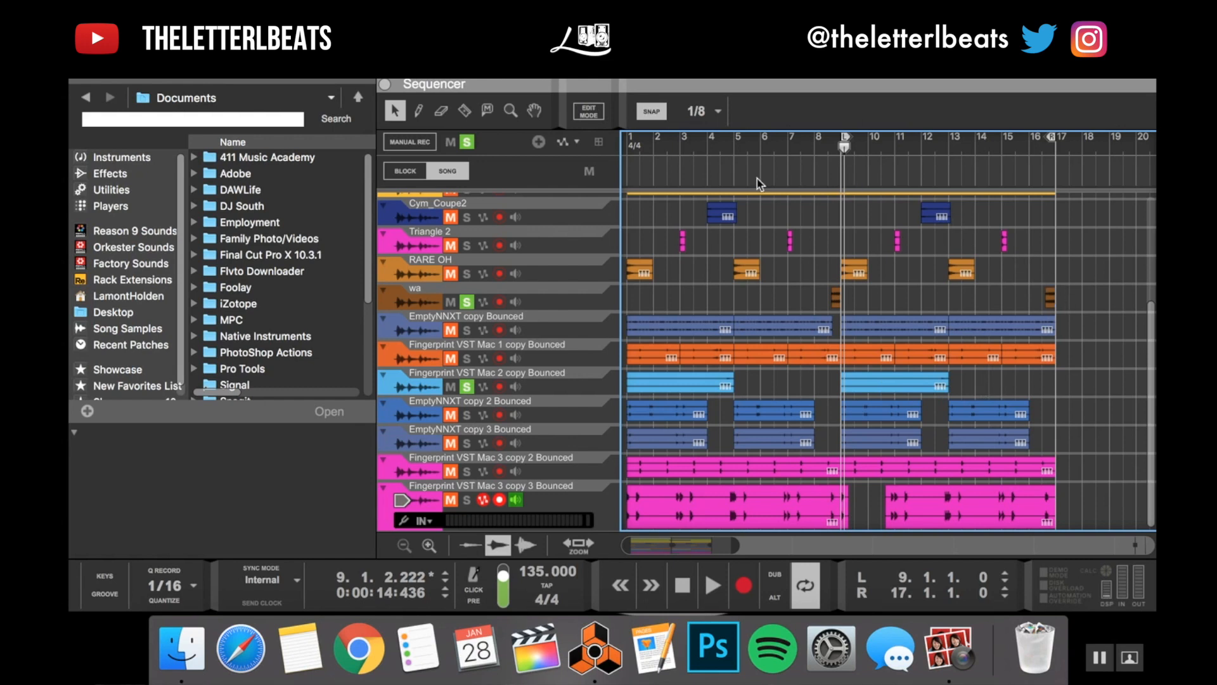
- Clear the wa and Fingerprint VST Mac 2 solos, listen to the full mix into bar 9, and return the playhead to bar 1
left_click(467, 301)
left_click(467, 386)
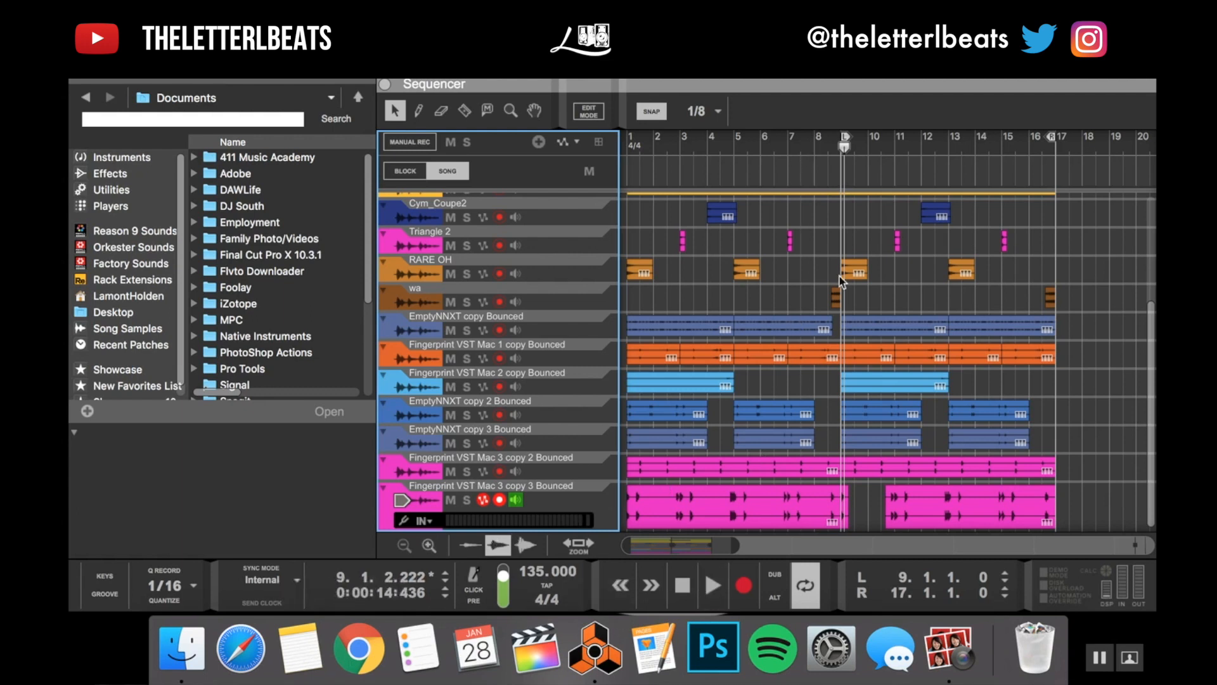
left_click(822, 143)
key("space")
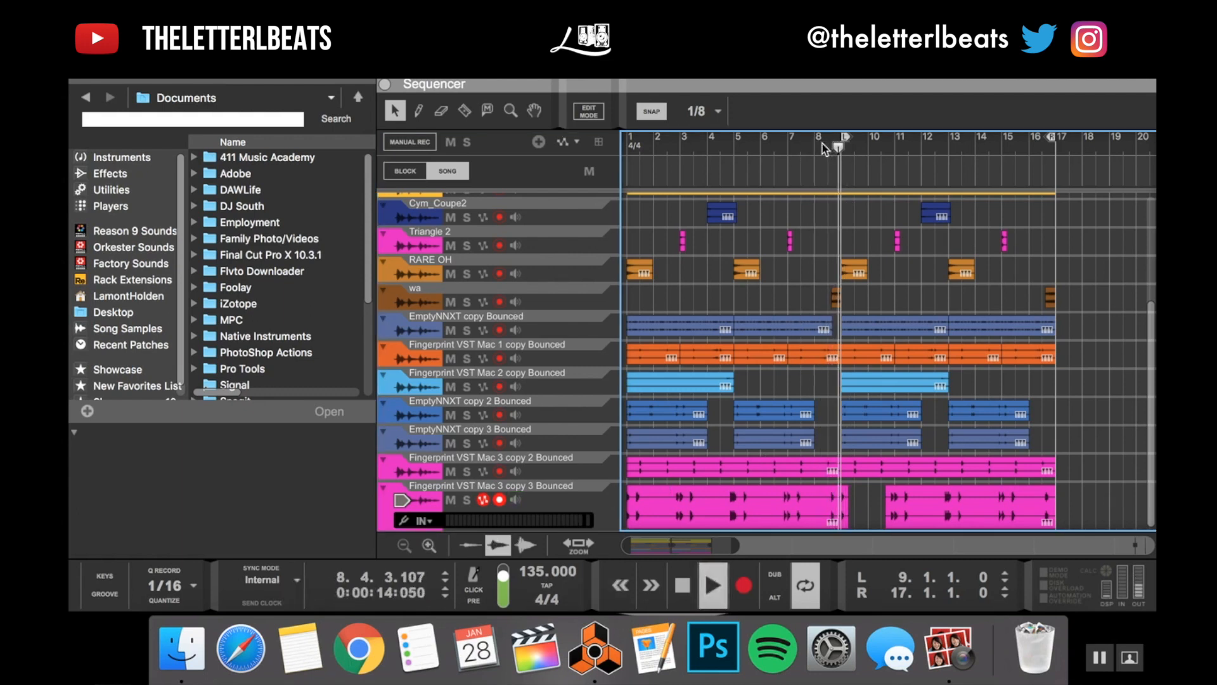
key("space")
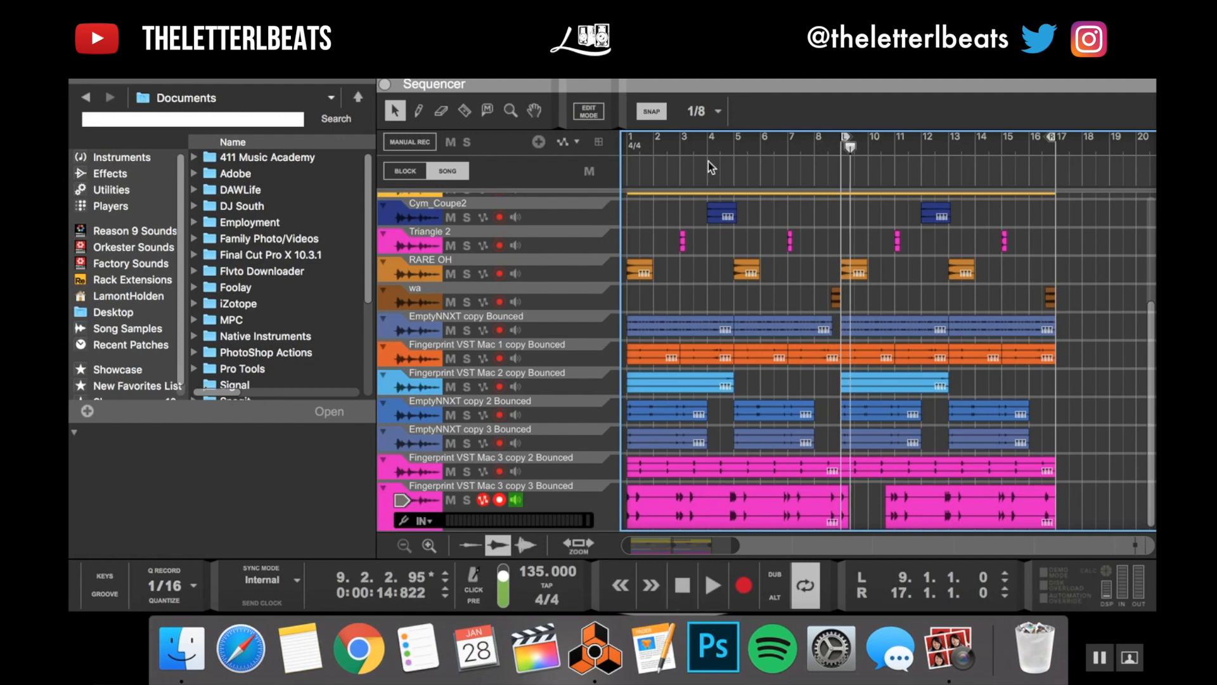
left_click(623, 146)
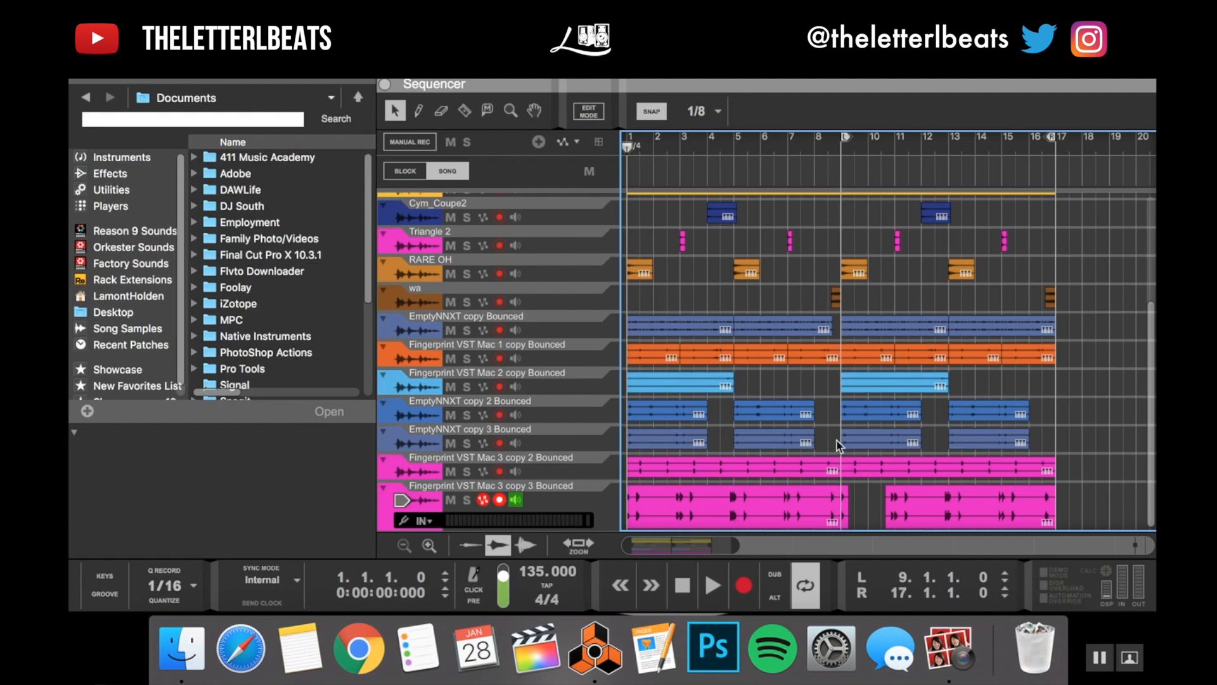
scroll(836, 438, "up", 5)
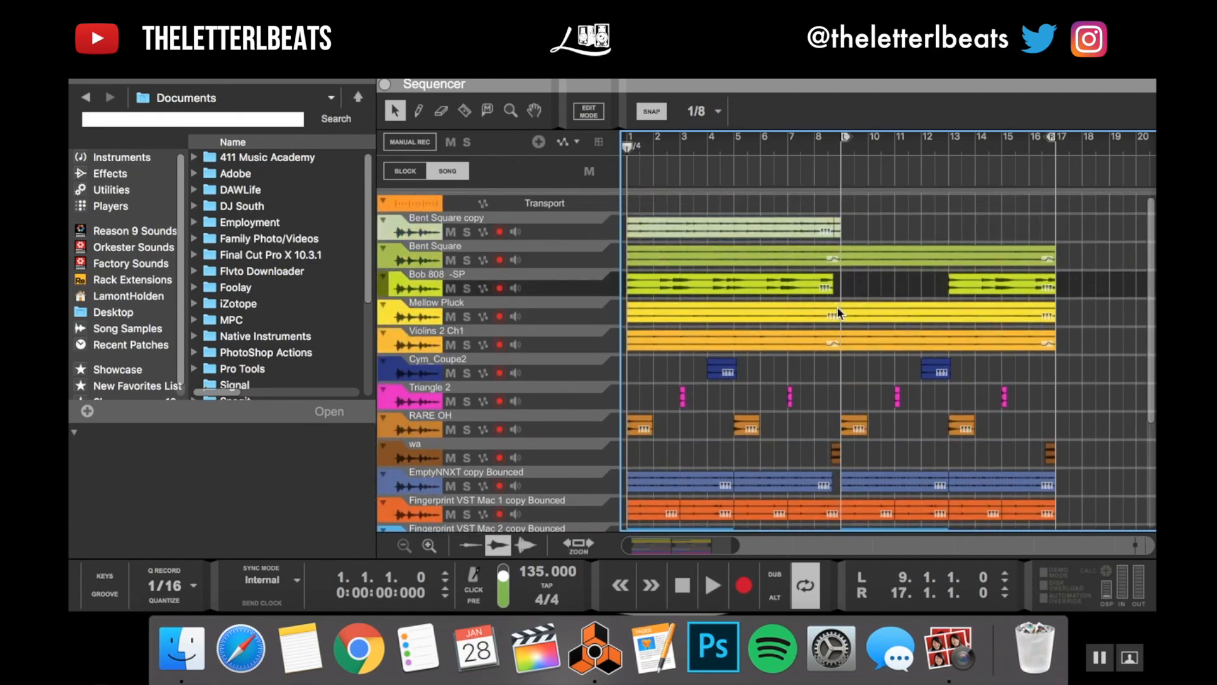
- Trim the end of the first Mellow Pluck clip to just before bar 9 and listen across the bar 9 transition
left_click(837, 306)
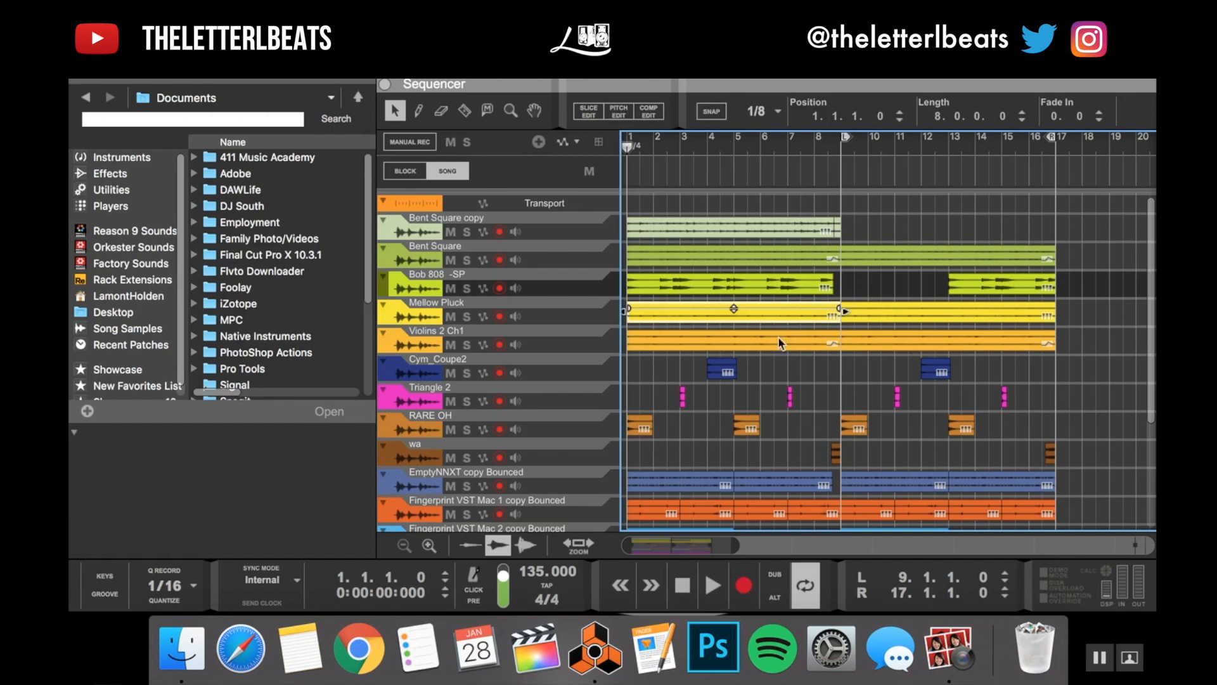
left_click_drag(845, 314, 836, 313)
left_click(814, 152)
key("space")
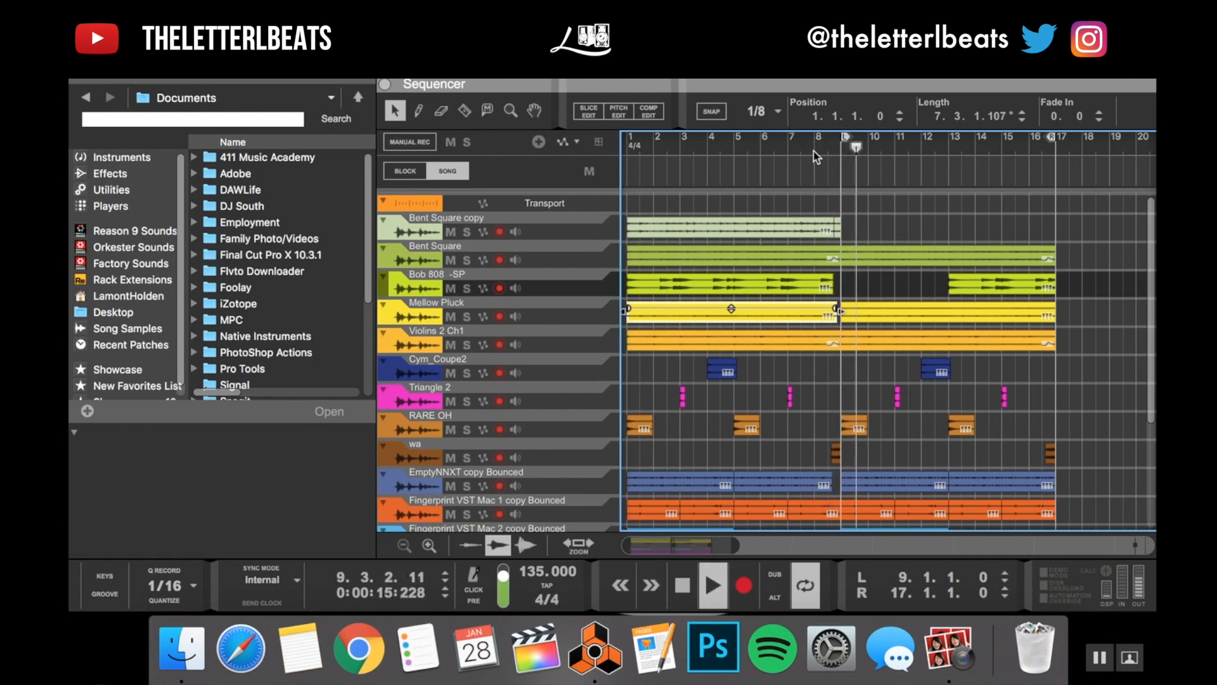
key("space")
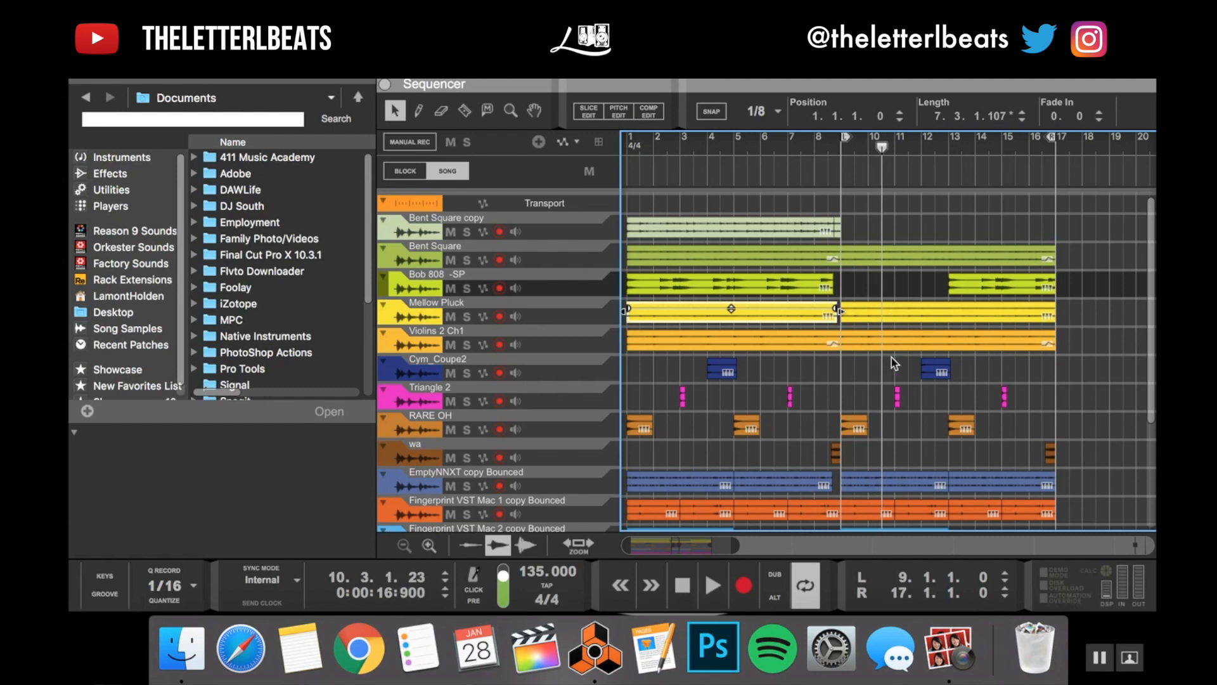
- Turn snap on, trim the start of the EmptyNNXT copy Bounced clip at bar 9 to bar 10, and listen across the transition
scroll(891, 357, "down", 1)
scroll(891, 357, "down", 5)
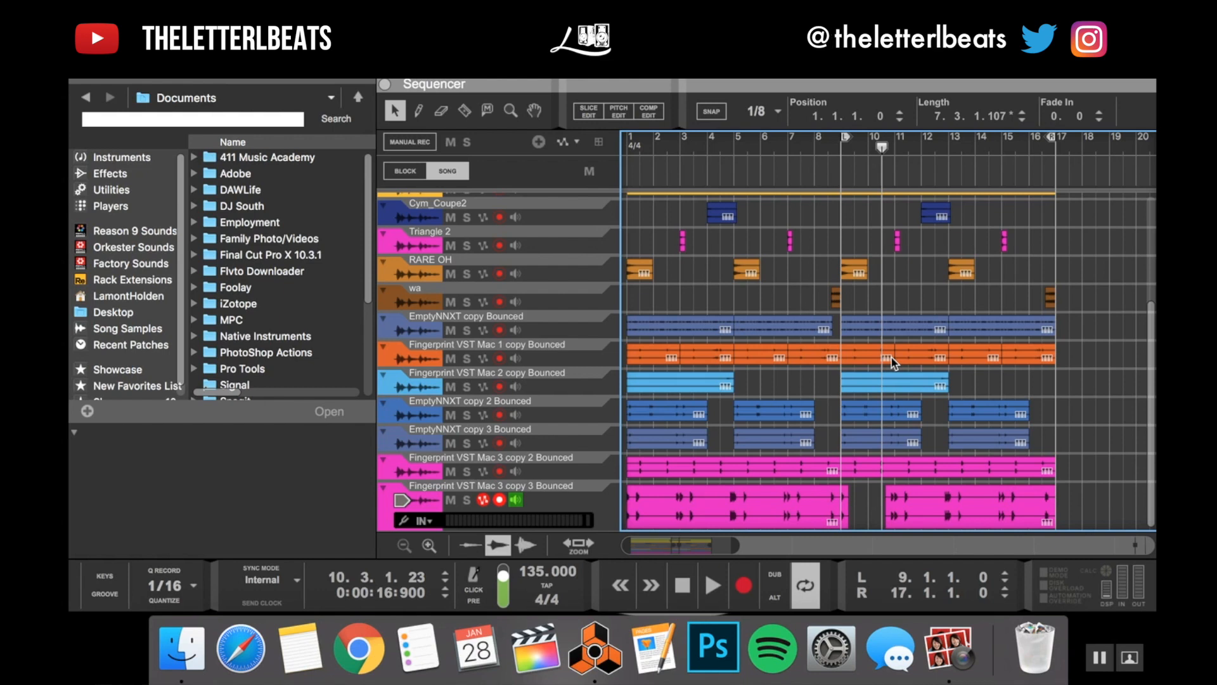
left_click(866, 322)
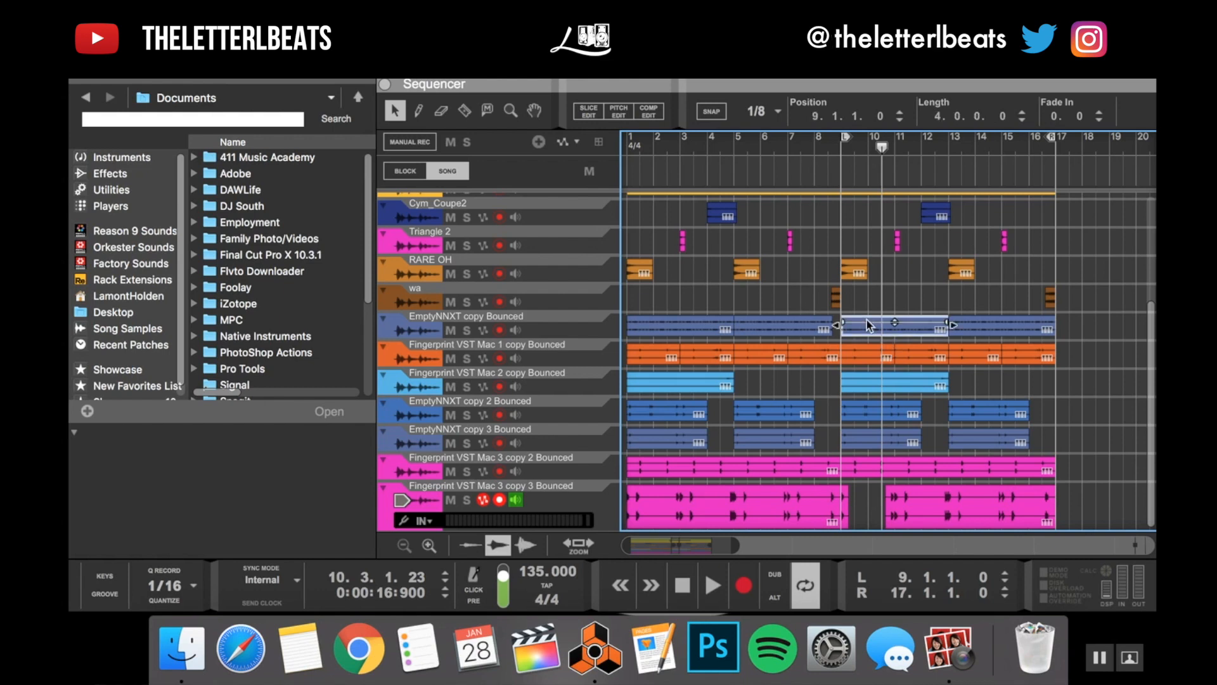
left_click_drag(840, 324, 868, 324)
key("s")
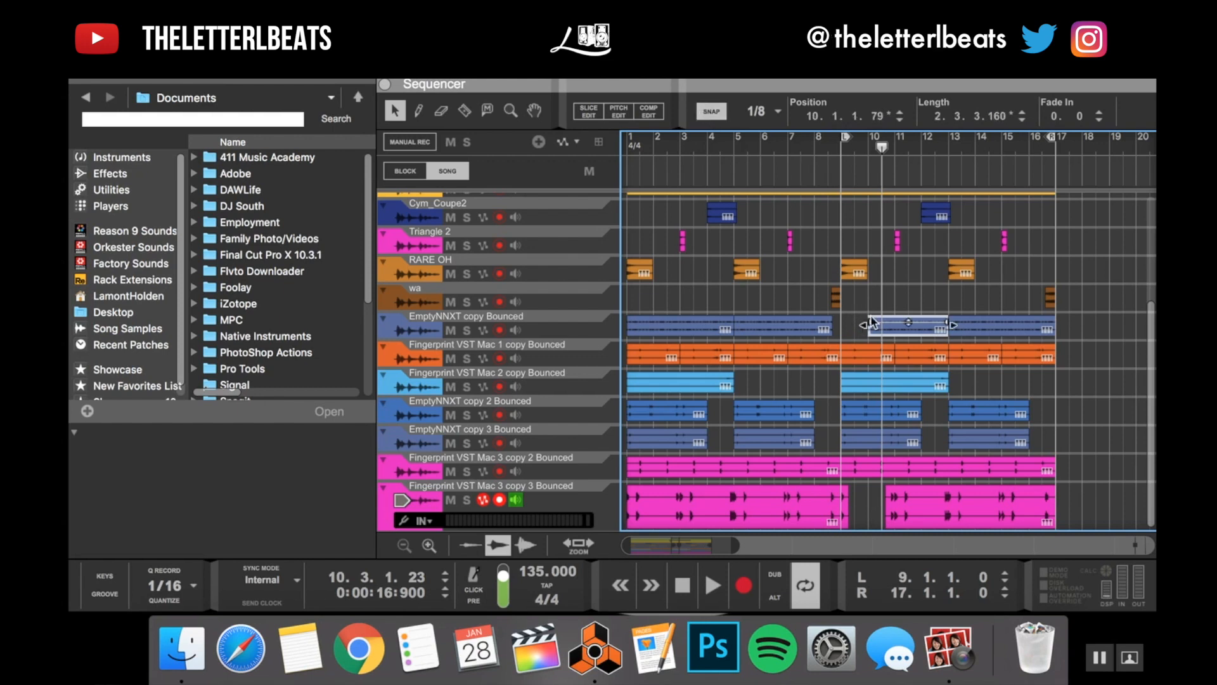
left_click_drag(861, 325, 862, 326)
left_click(804, 142)
key("space")
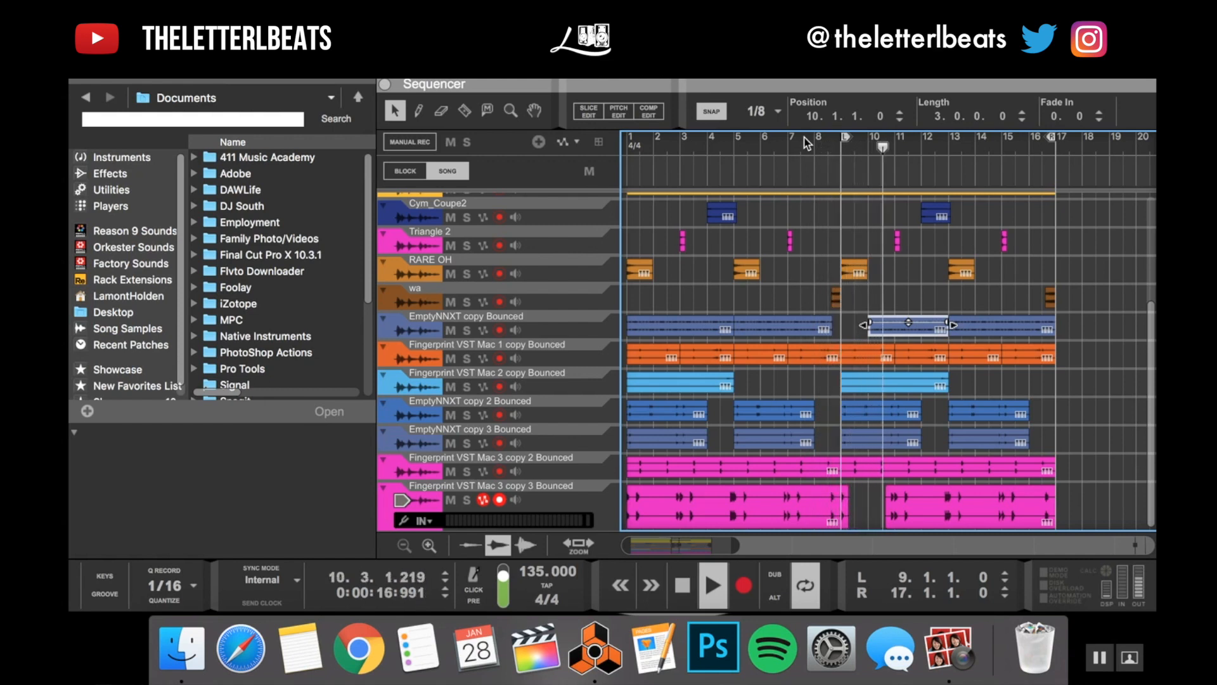
key("space")
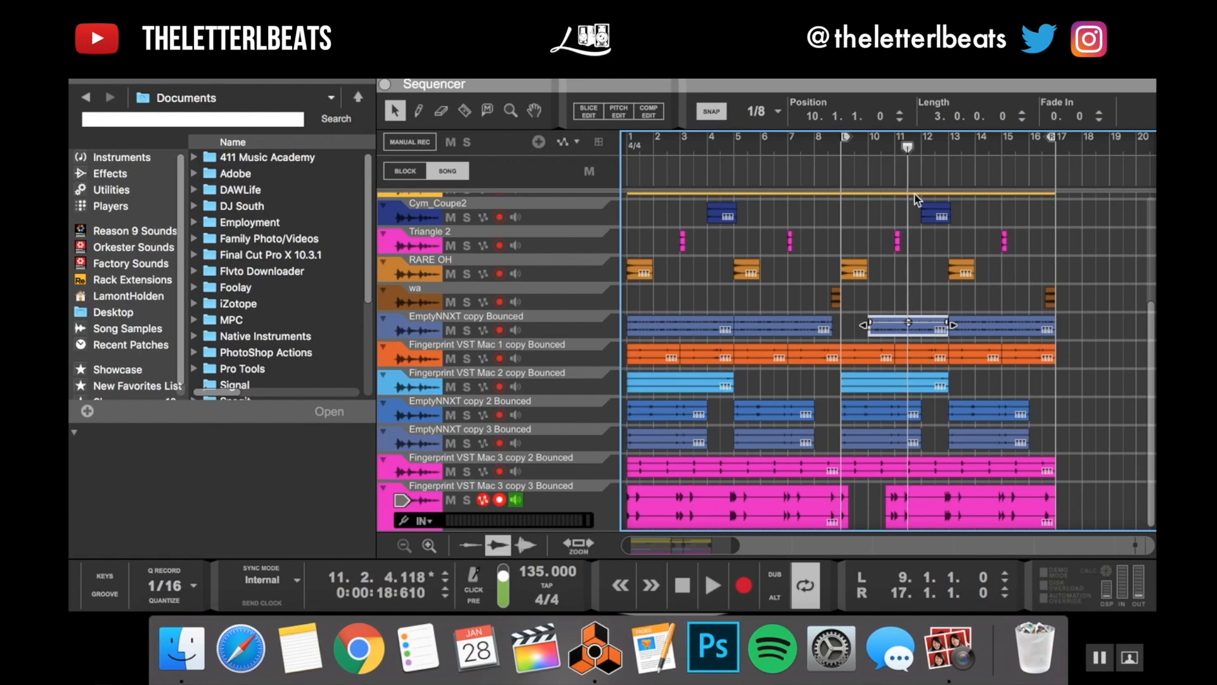
- Split the EmptyNNXT copy Bounced clip at bar 11, trim the second part to start at bar 12, and listen from about bar 9
key("r")
left_click(900, 324)
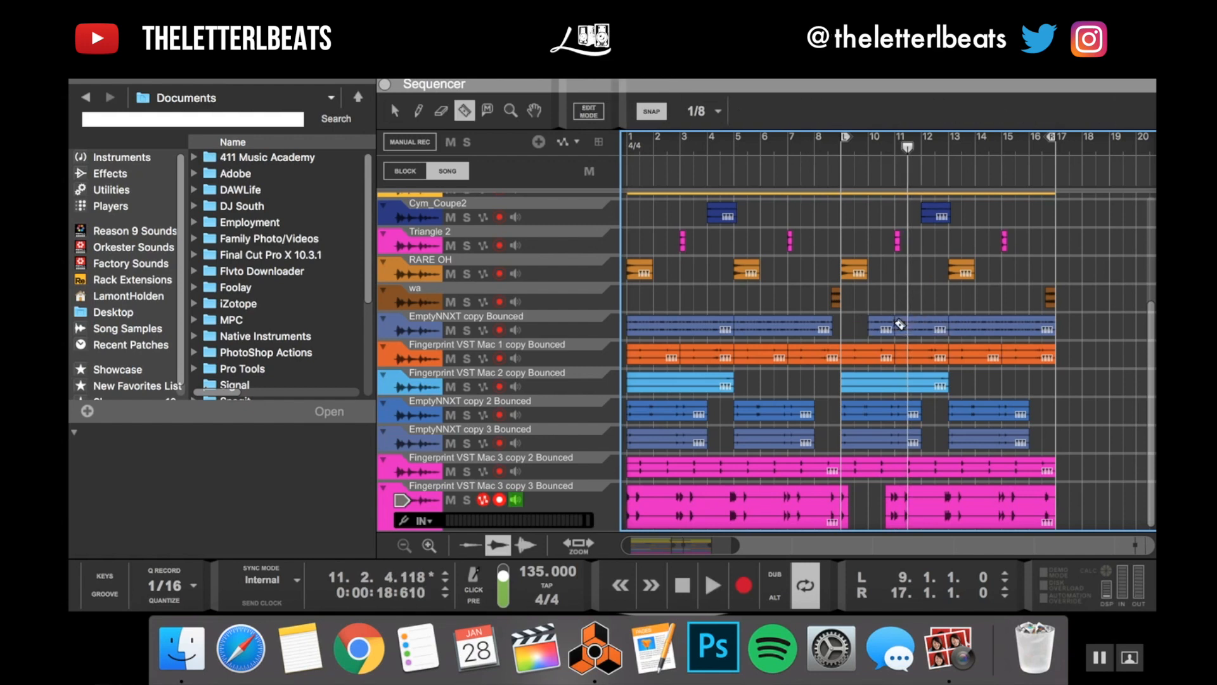
key("q")
left_click(900, 324)
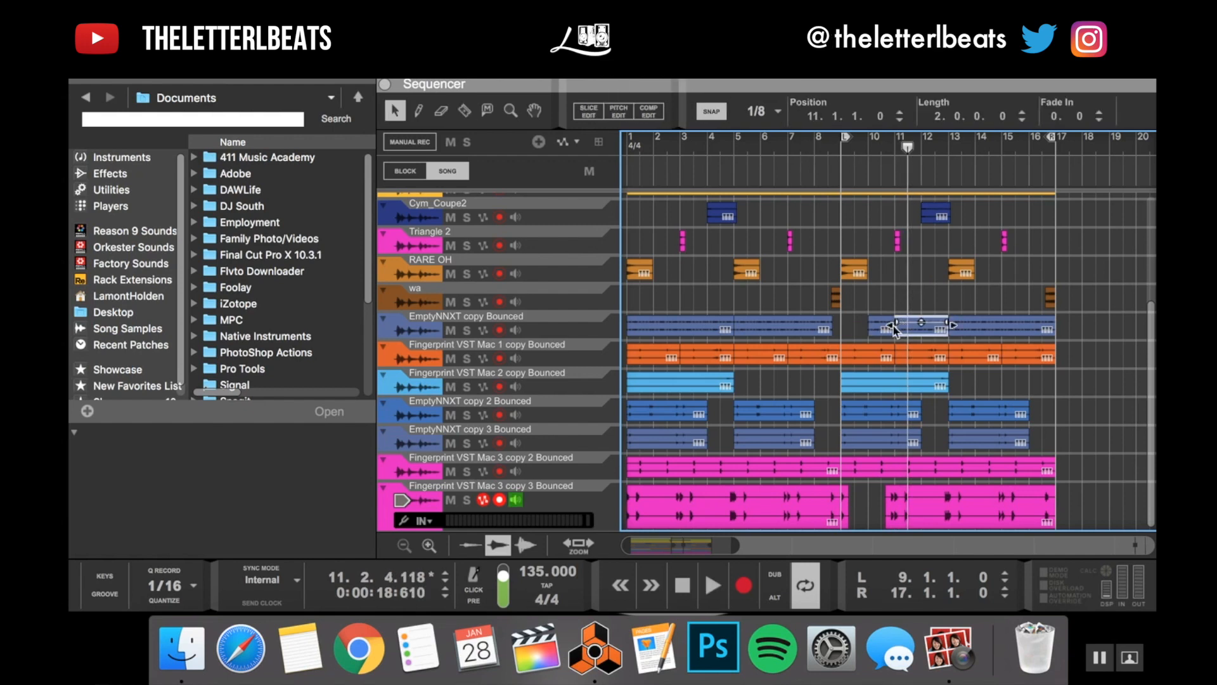
left_click_drag(891, 326, 920, 330)
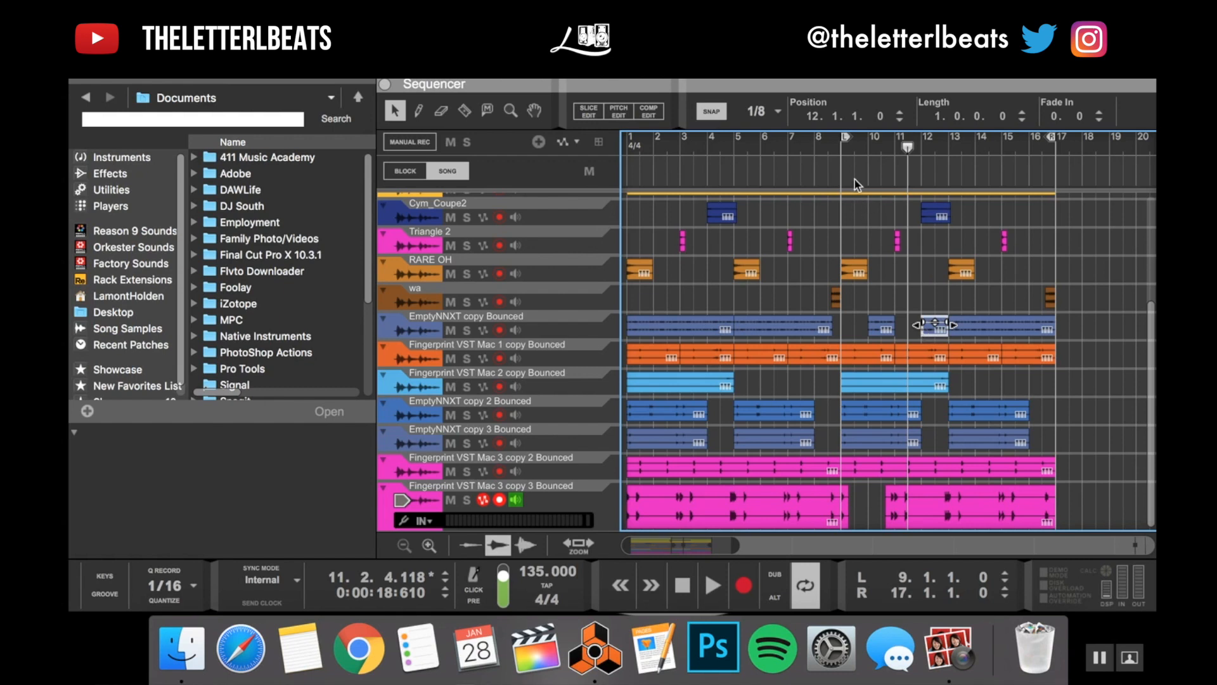
left_click(839, 145)
key("space")
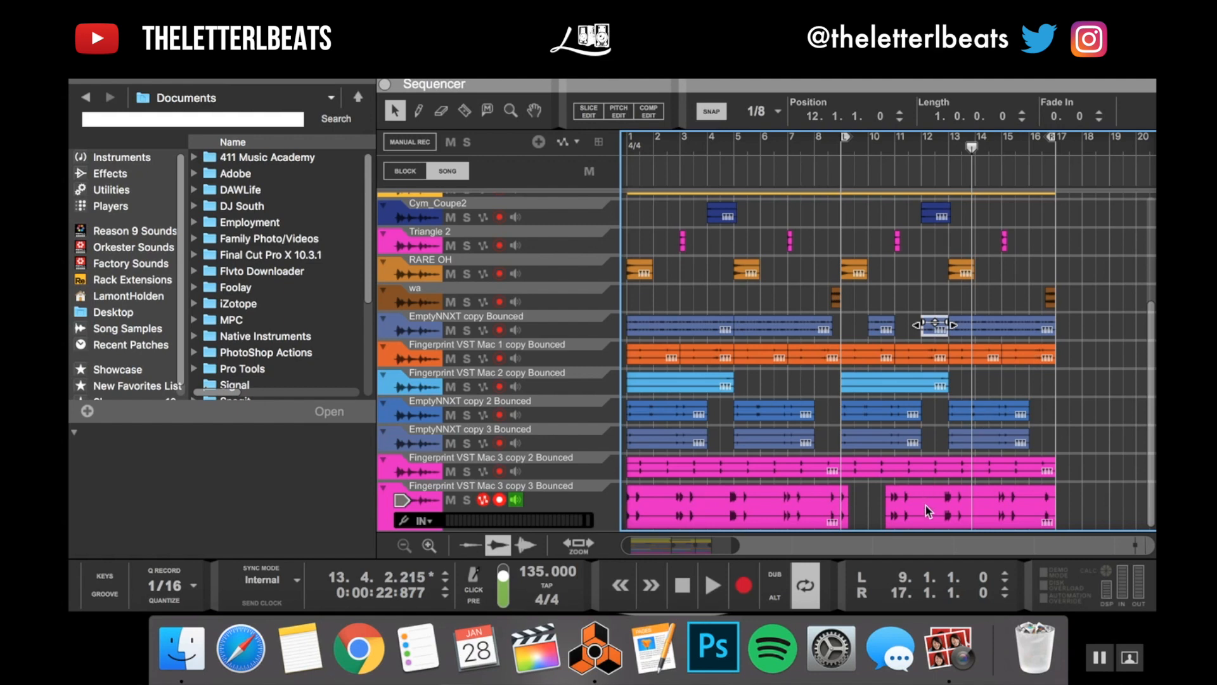
scroll(925, 505, "up", 5)
scroll(926, 505, "down", 4)
scroll(925, 505, "down", 2)
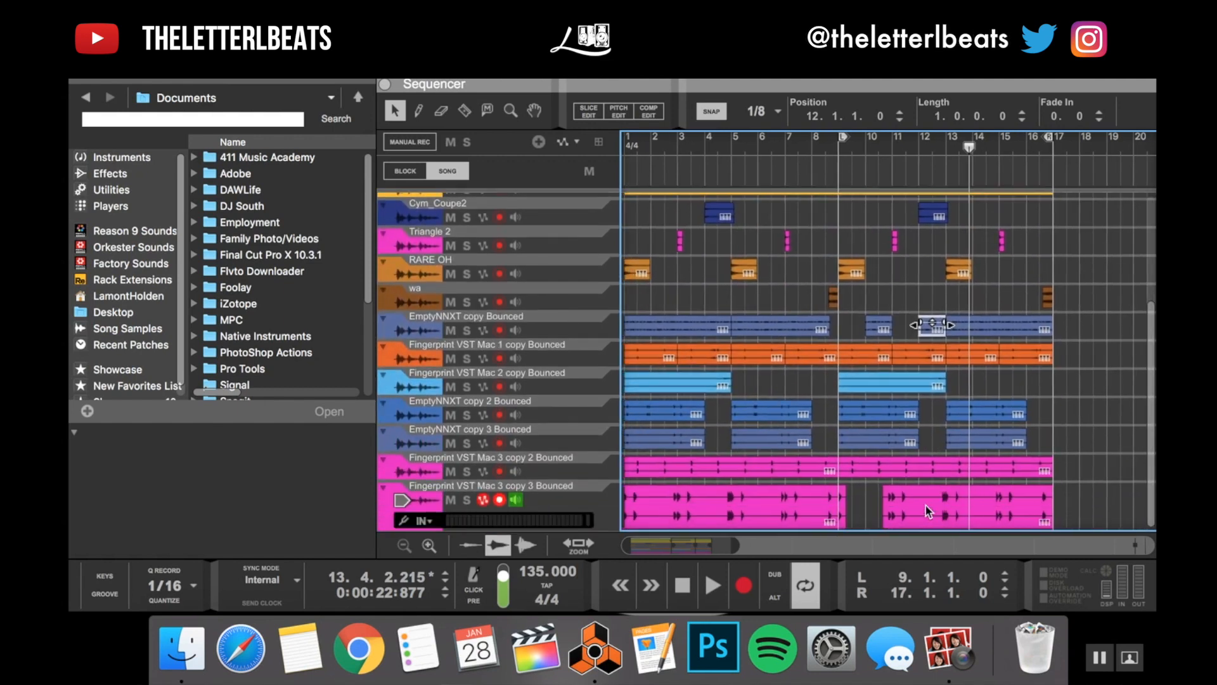
scroll(951, 342, "up", 6)
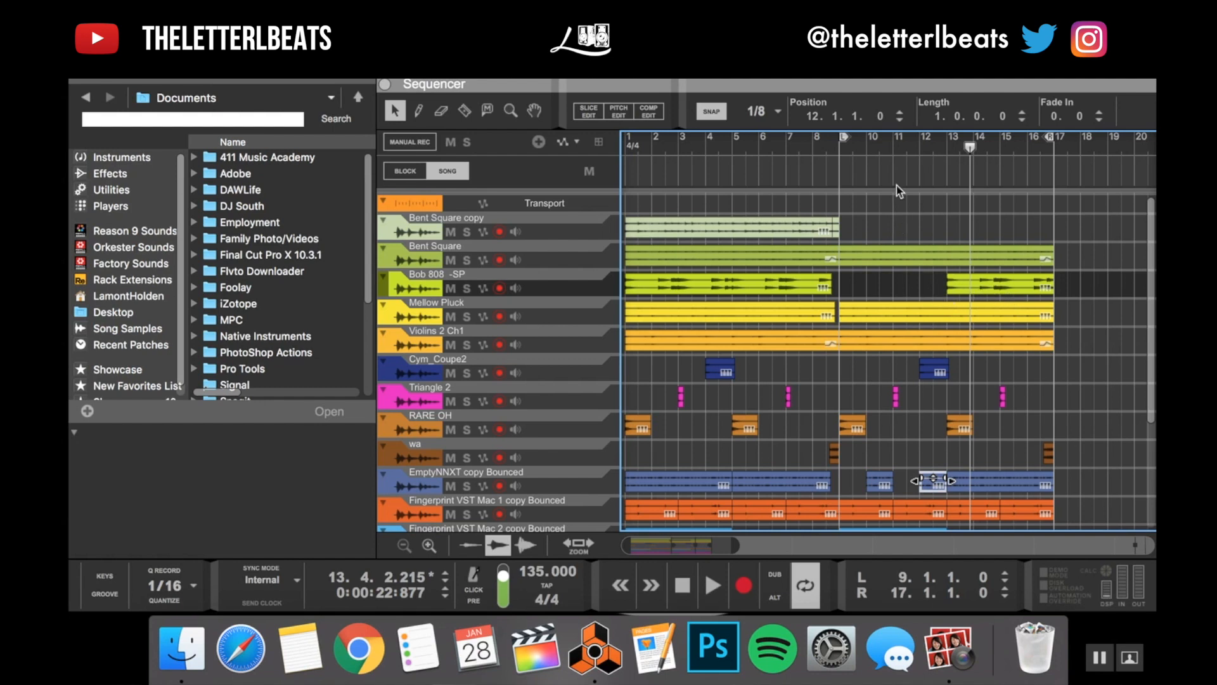
left_click_drag(969, 148, 946, 148)
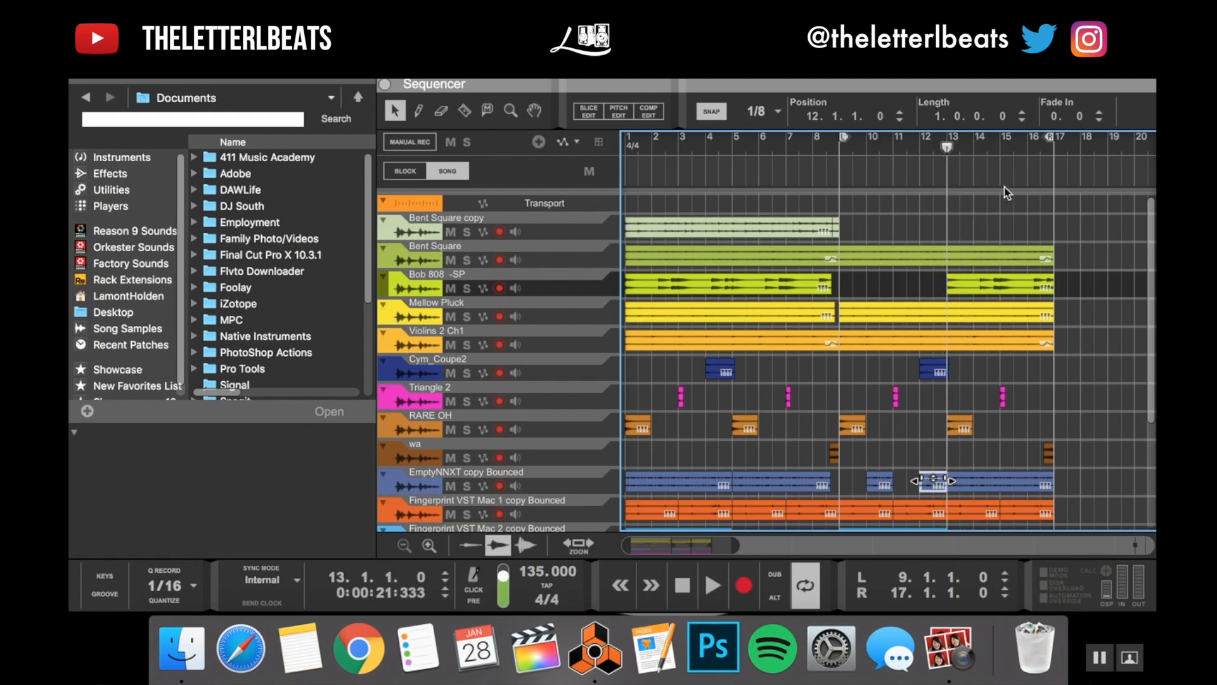
scroll(1013, 425, "down", 3)
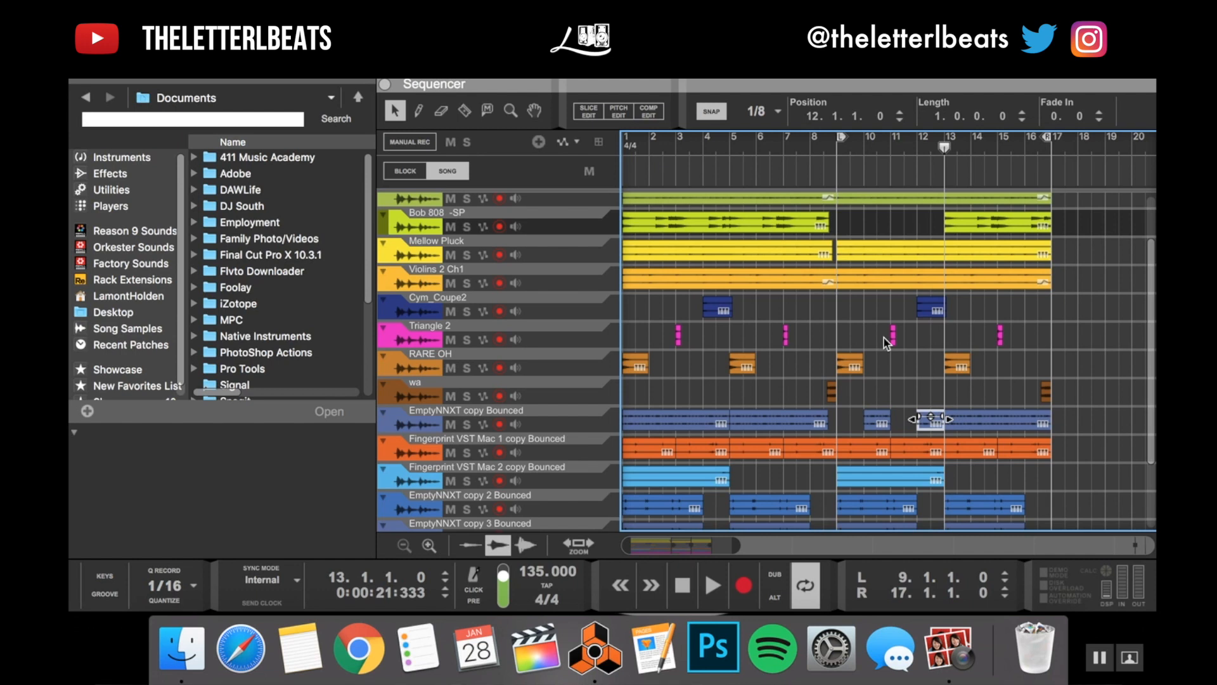
- Place the playhead at bar 9 and trim the start of the second Mellow Pluck clip to bar 10
left_click(834, 149)
left_click_drag(832, 147, 841, 147)
scroll(876, 268, "up", 3)
left_click(859, 297)
left_click(851, 306)
left_click_drag(838, 308, 866, 310)
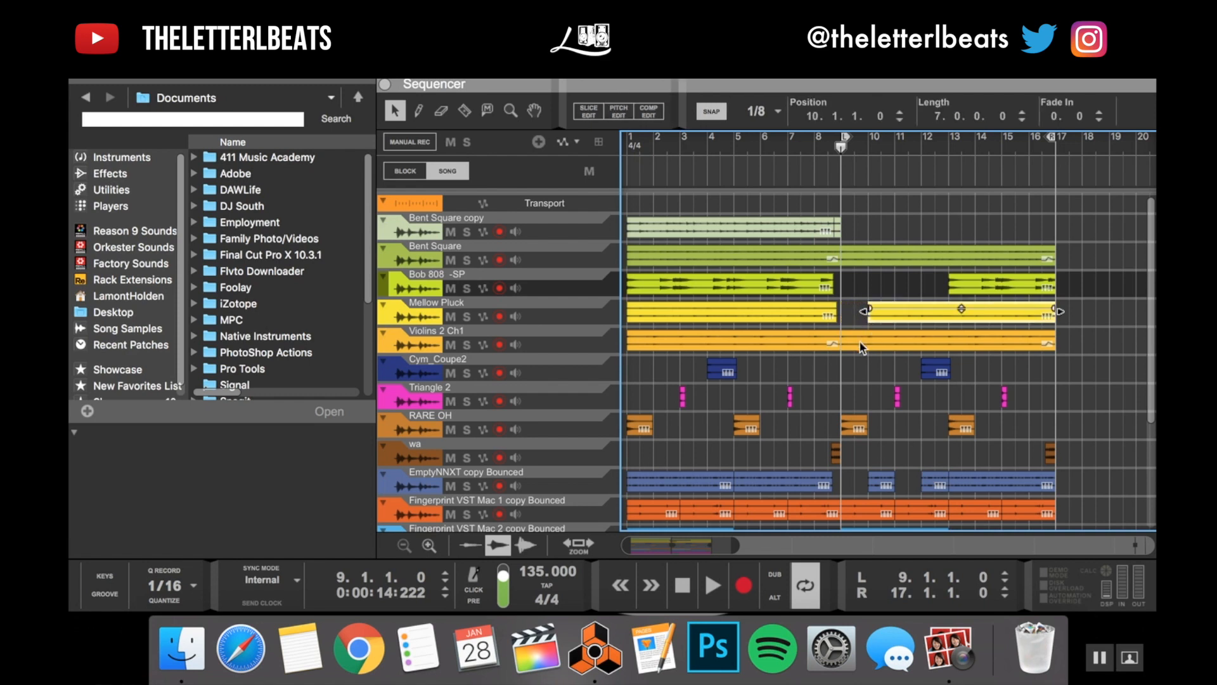
- Trim the start of the second Violins 2 Ch1 clip to bar 11 and listen from the end of bar 8
left_click(861, 345)
left_click_drag(842, 336, 890, 336)
left_click(831, 148)
key("space")
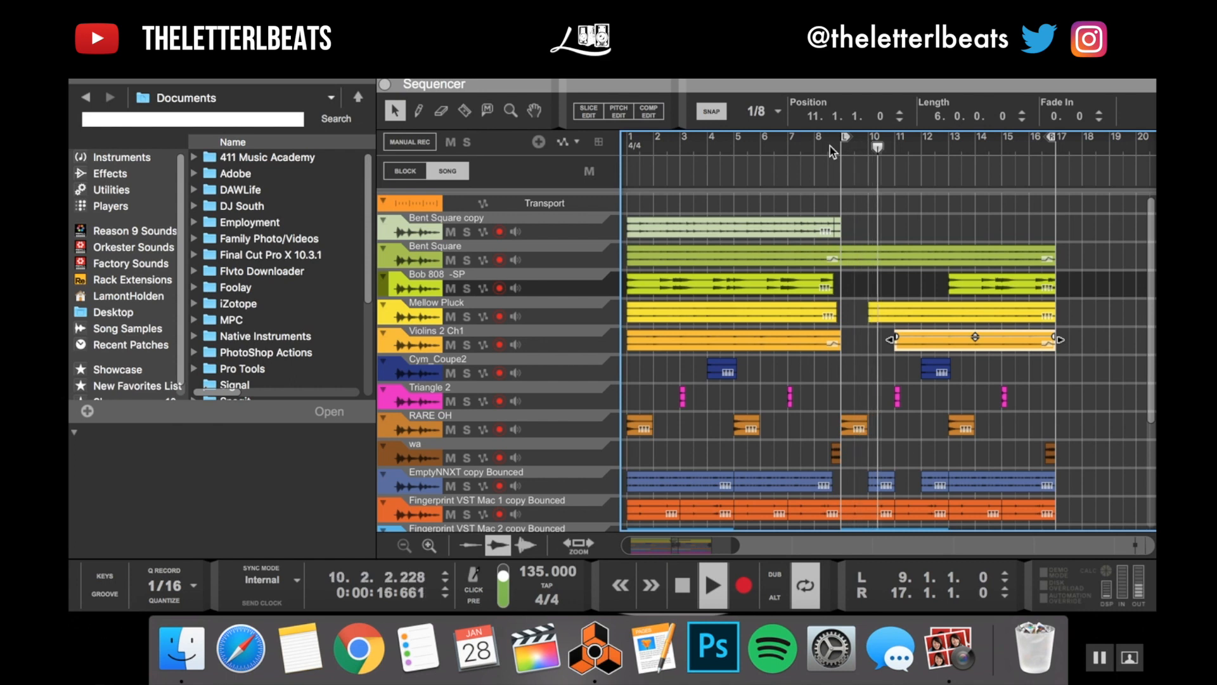
key("space")
- Split the Mellow Pluck clip at bar 11, trim the second part to start at bar 12, and listen from bar 8
key("r")
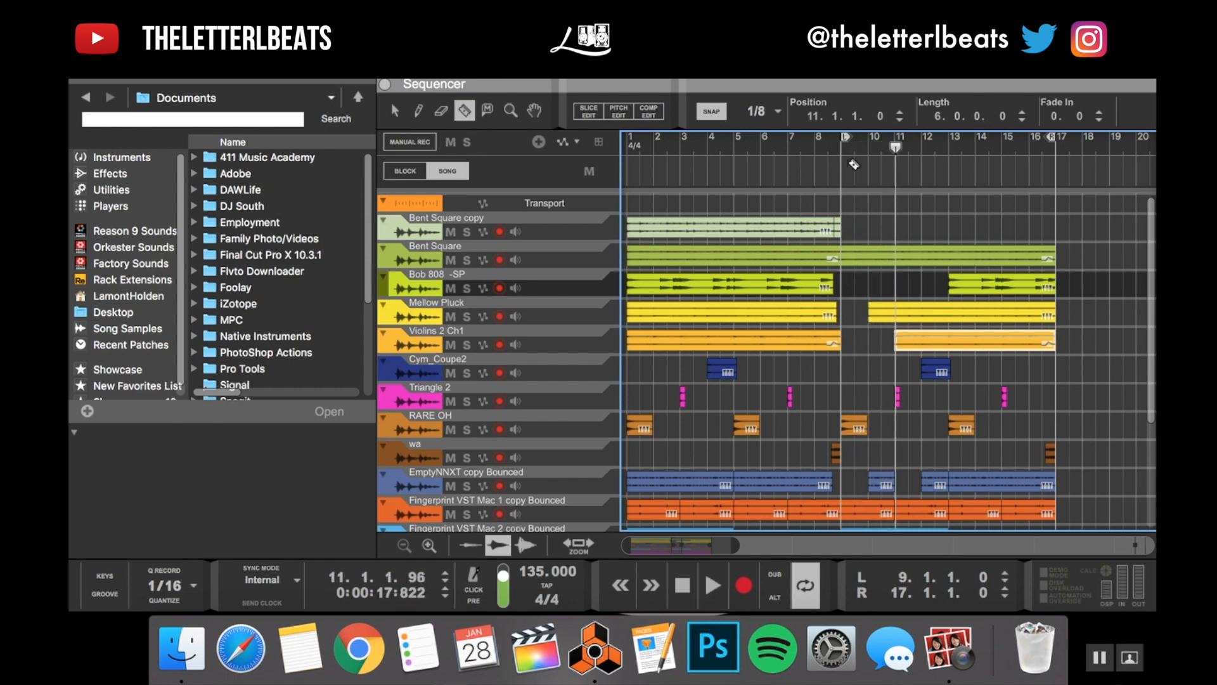
left_click(901, 315)
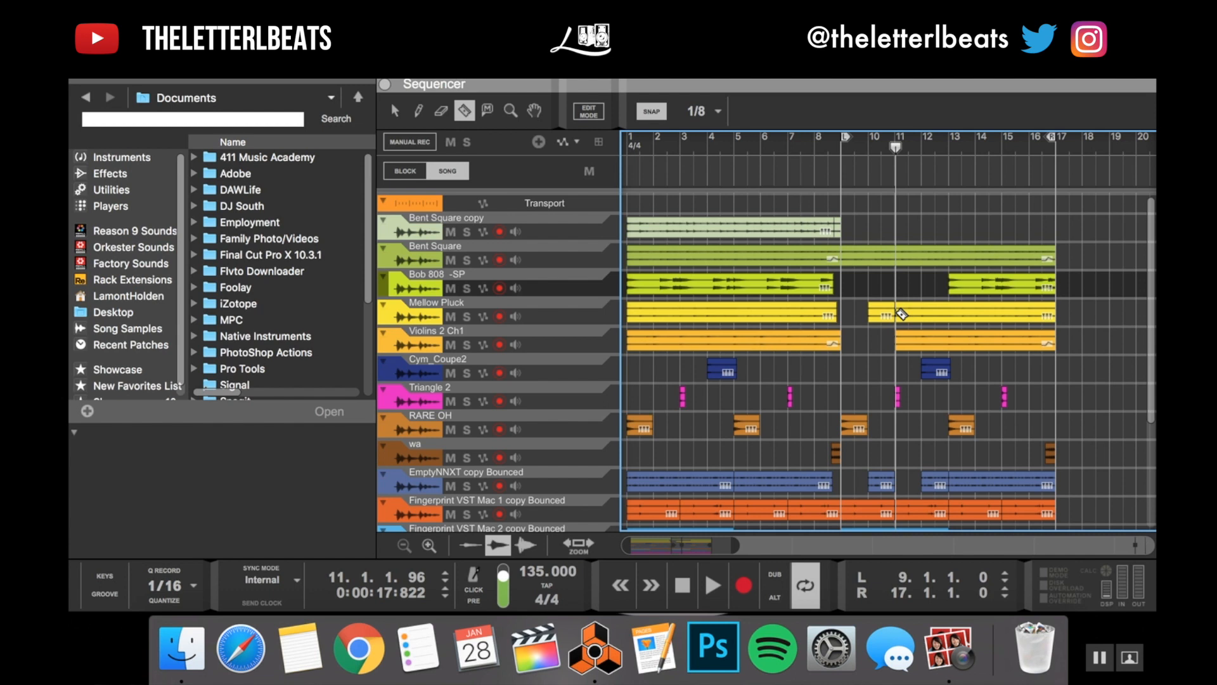
key("q")
left_click(897, 313)
left_click_drag(888, 313, 918, 316)
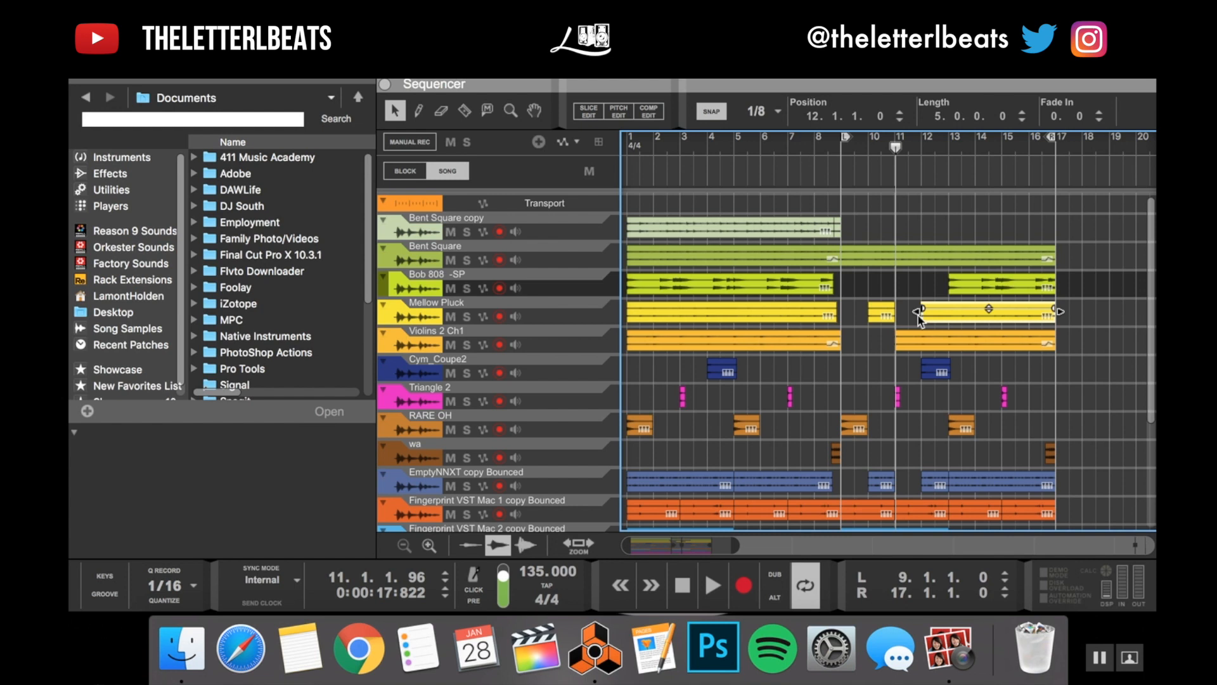
left_click(825, 145)
key("space")
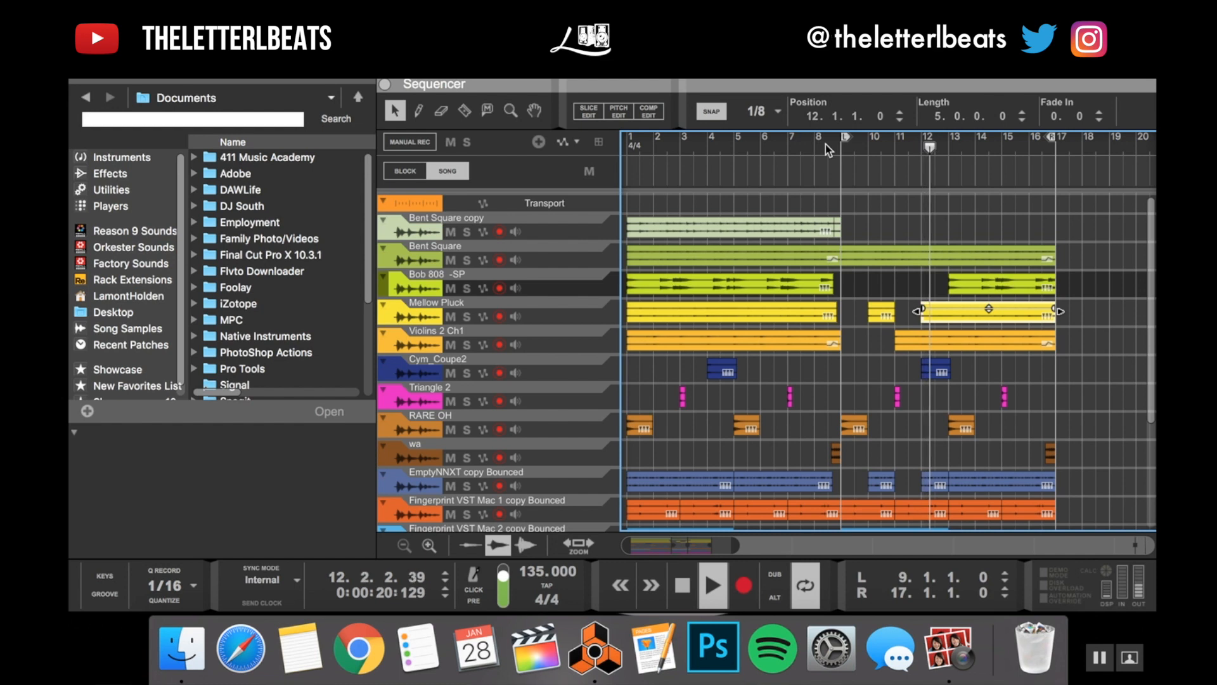
key("space")
- Split the Mellow Pluck clip at bar 13 and trim the last part to start at bar 15
key("r")
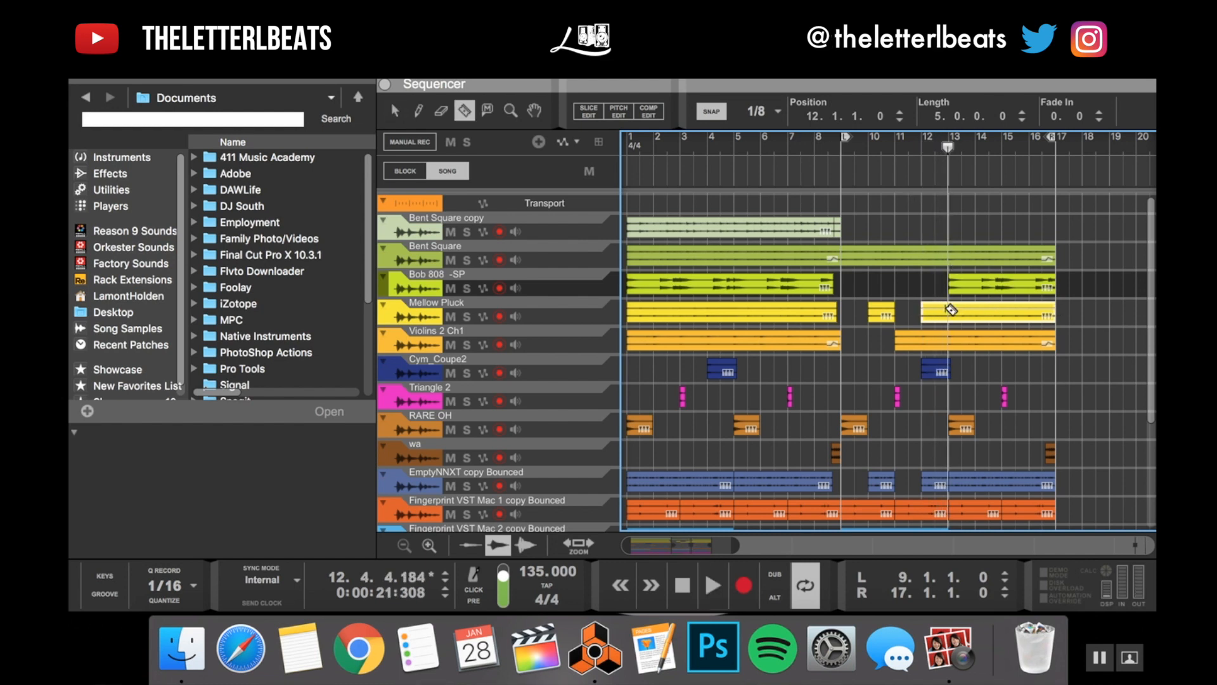
left_click(950, 310)
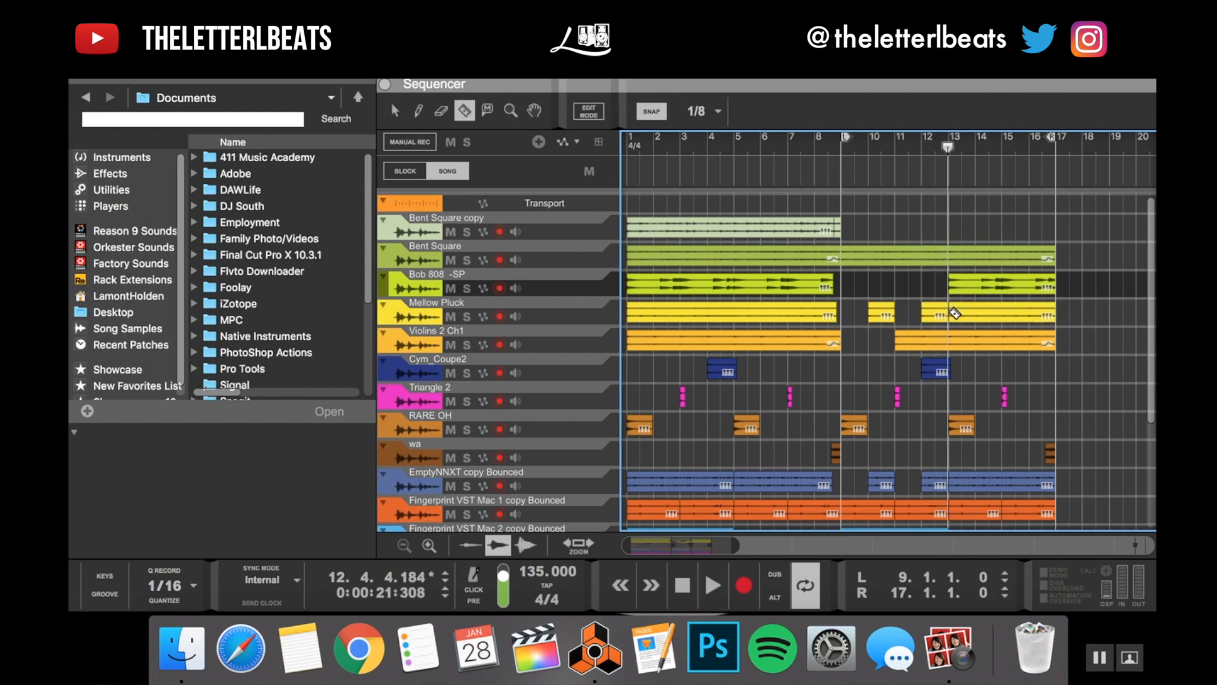
key("q")
left_click(956, 314)
left_click_drag(948, 312, 1001, 313)
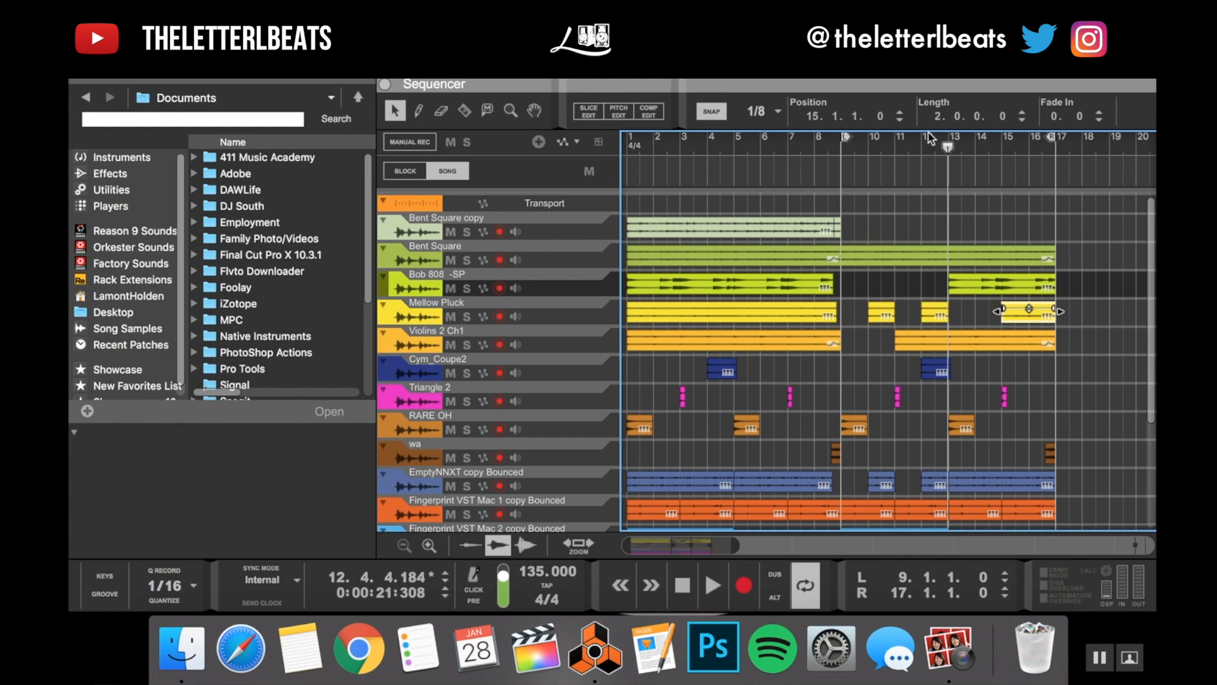
- Listen to the arrangement from bar 8 into bar 16, moving the loop's left locator to bar 1 during playback
left_click(822, 148)
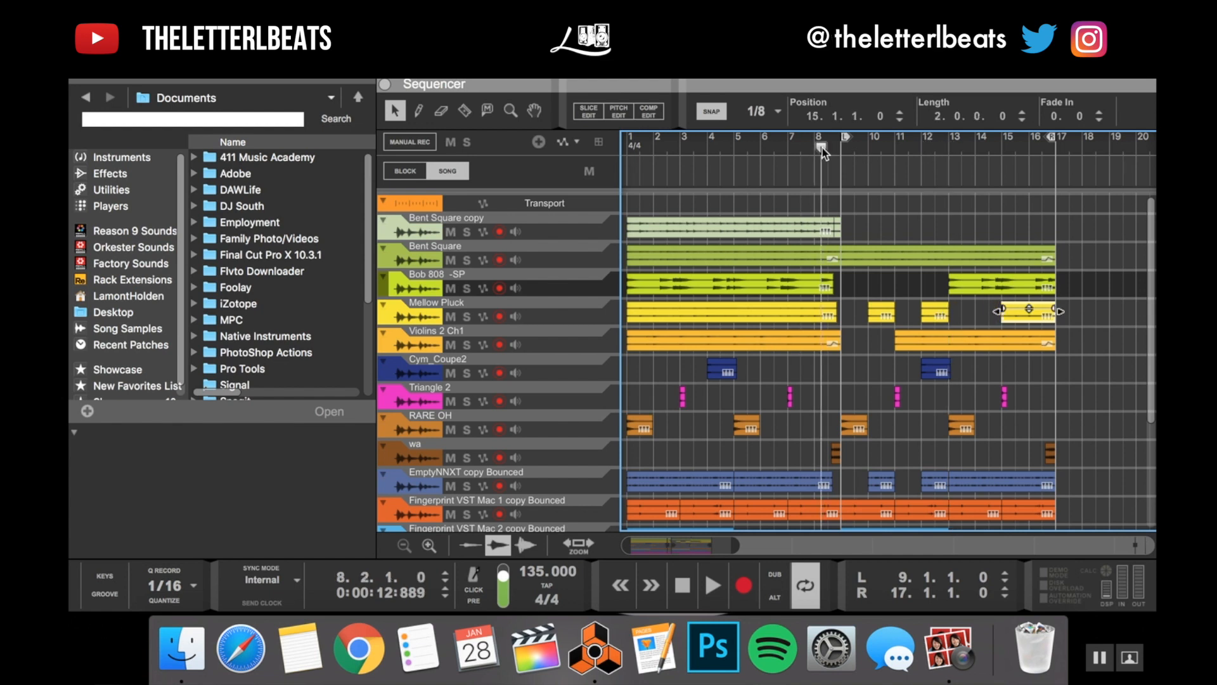
key("space")
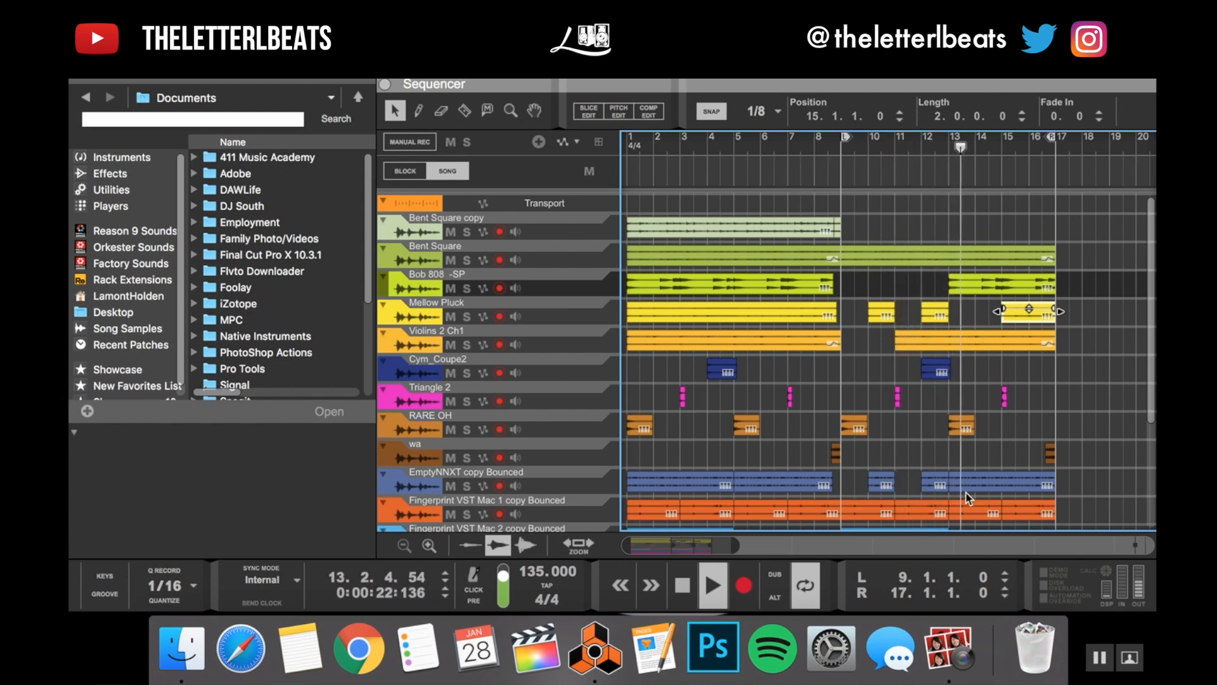
left_click_drag(846, 137, 418, 182)
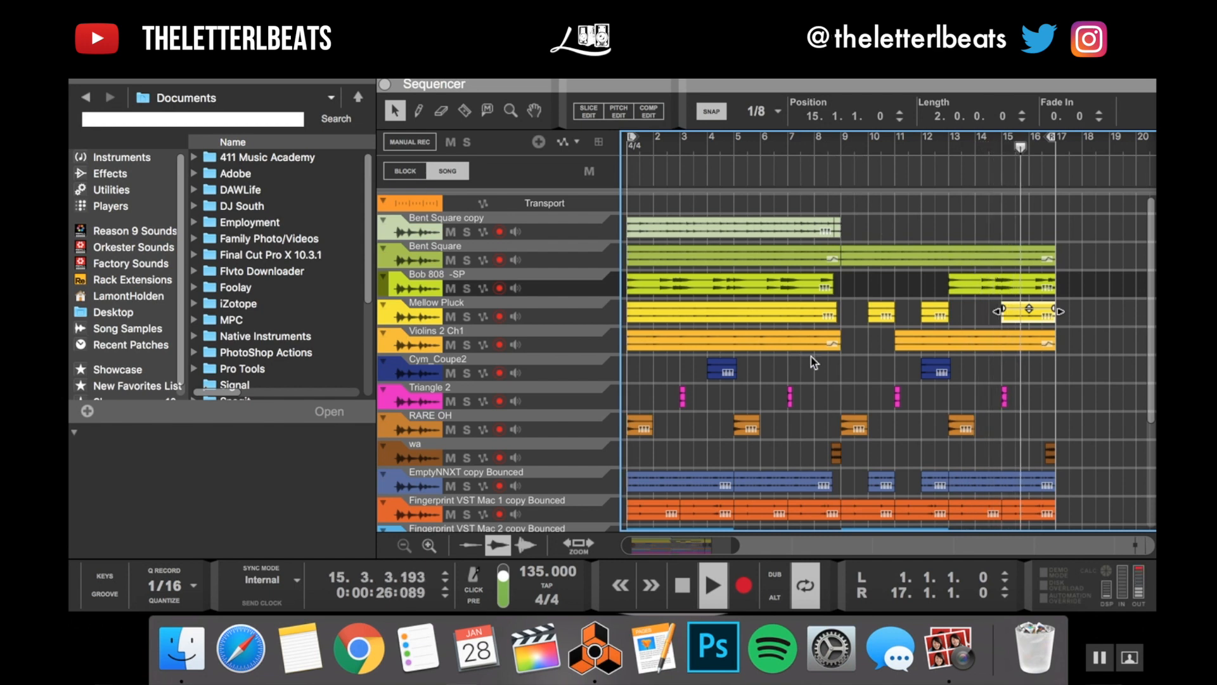
key("space")
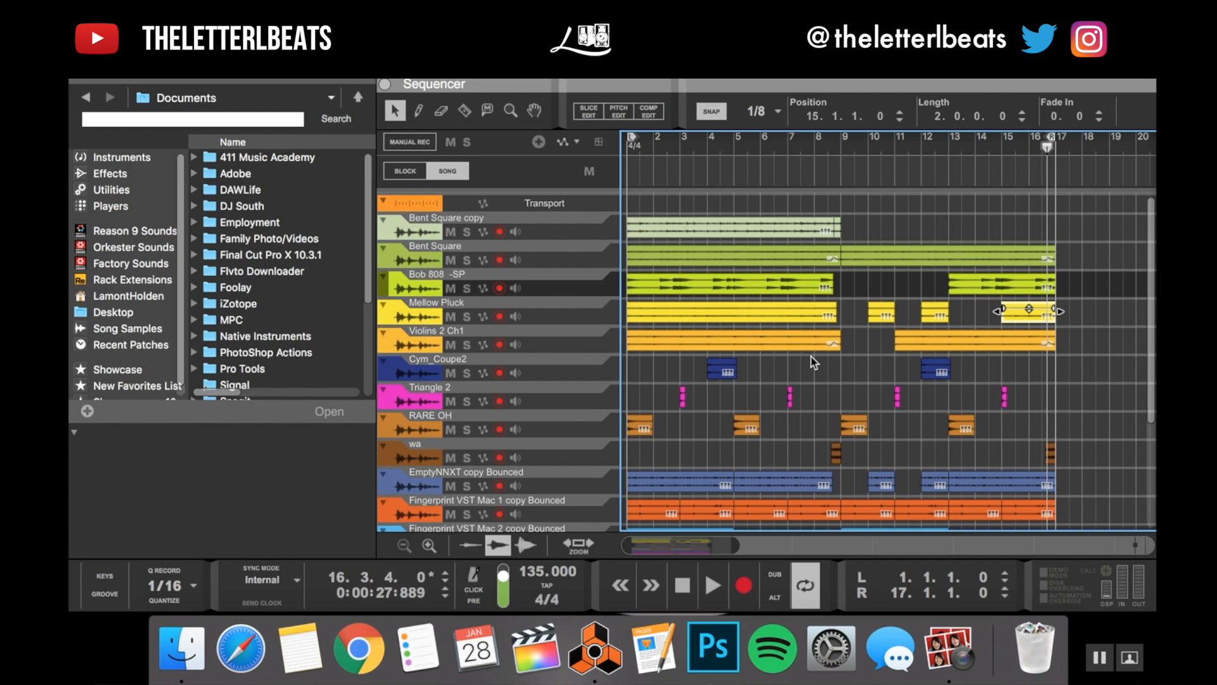
- Split the Violins 2 Ch1 clip at bar 13, trim the second part to start at bar 15, and deselect it
key("r")
left_click(950, 342)
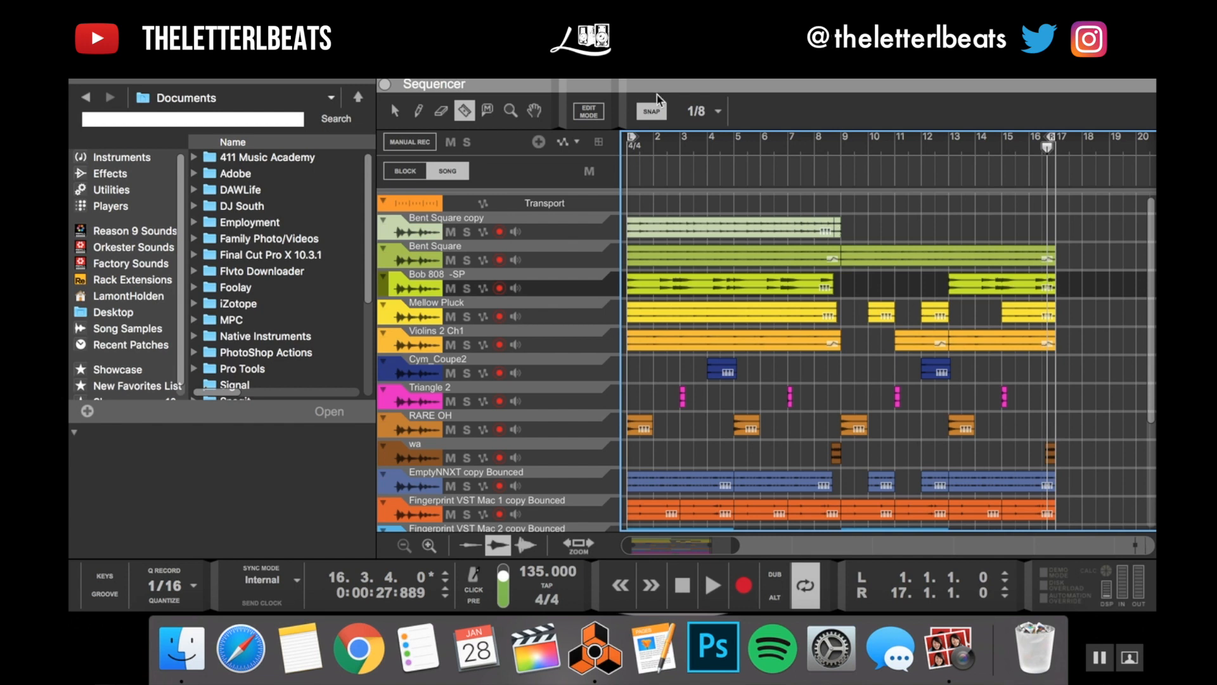
left_click(391, 111)
left_click(995, 345)
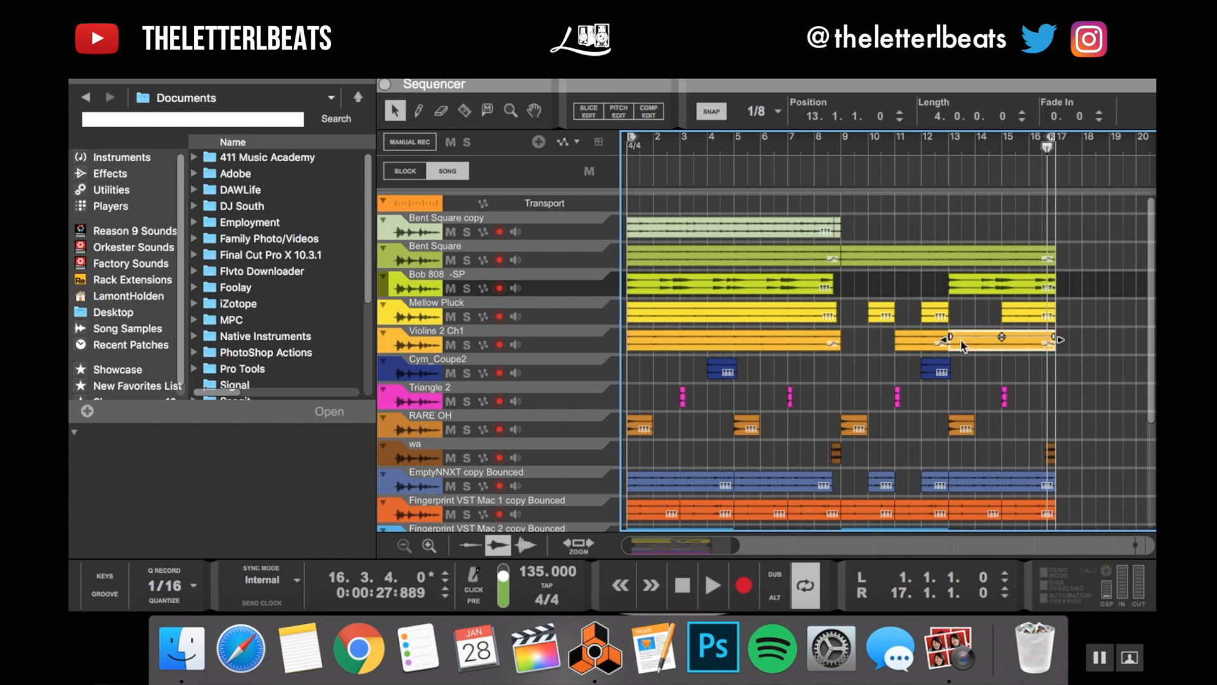
left_click_drag(950, 340, 1002, 341)
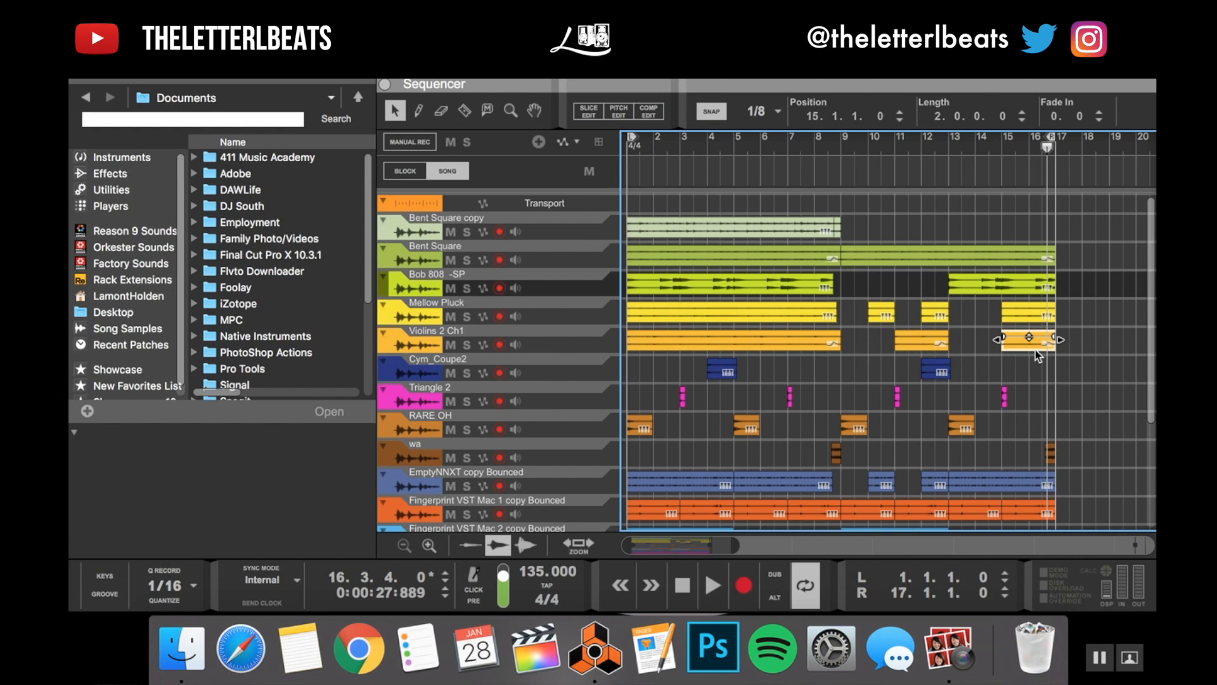
left_click(1080, 343)
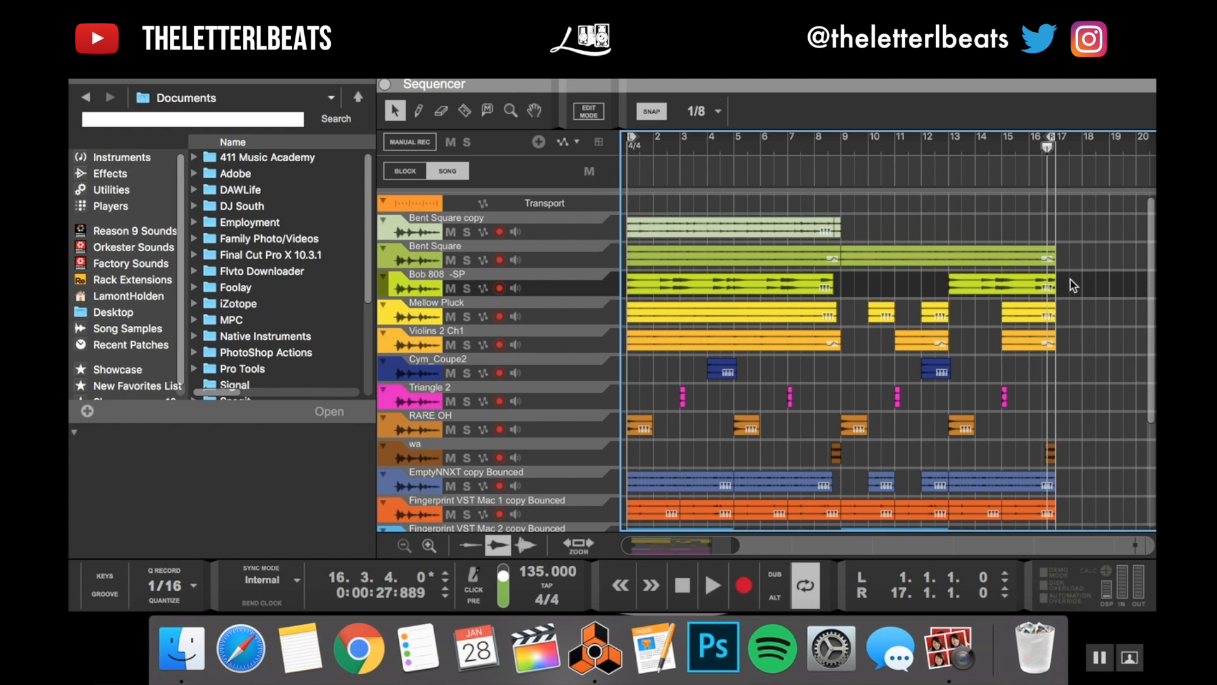
- Split the second Bent Square clip at bar 16 beat 4 and reverse the resulting one-beat piece
left_click(1051, 255)
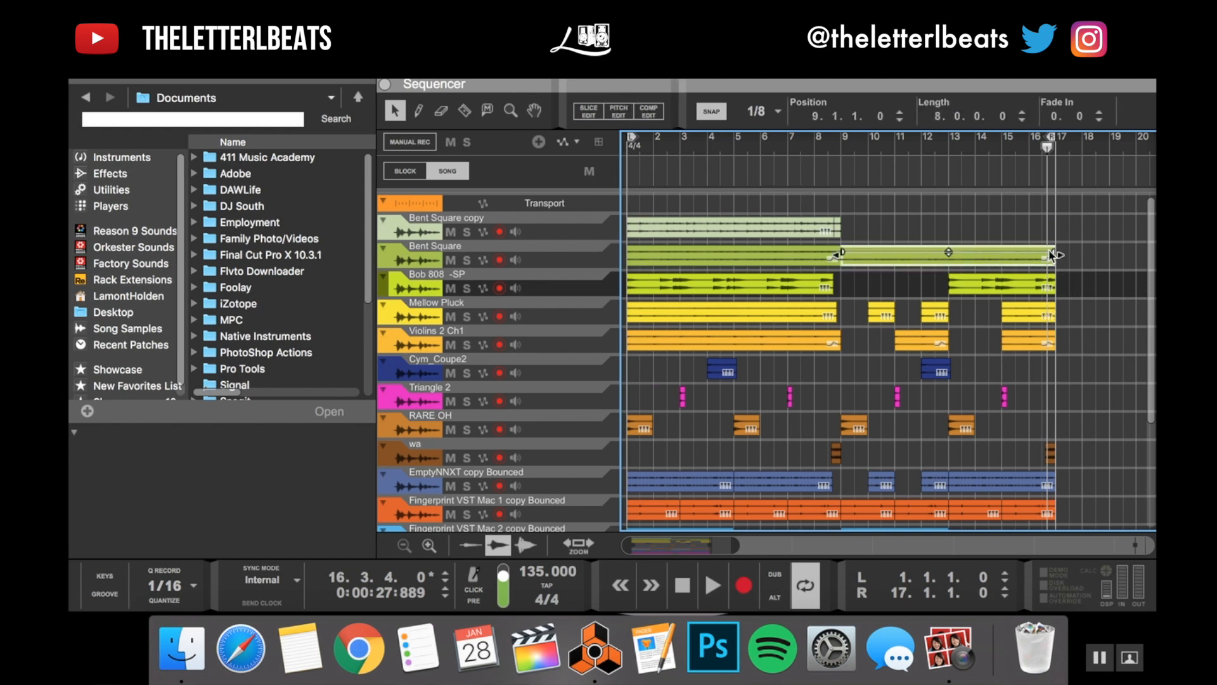
key("r")
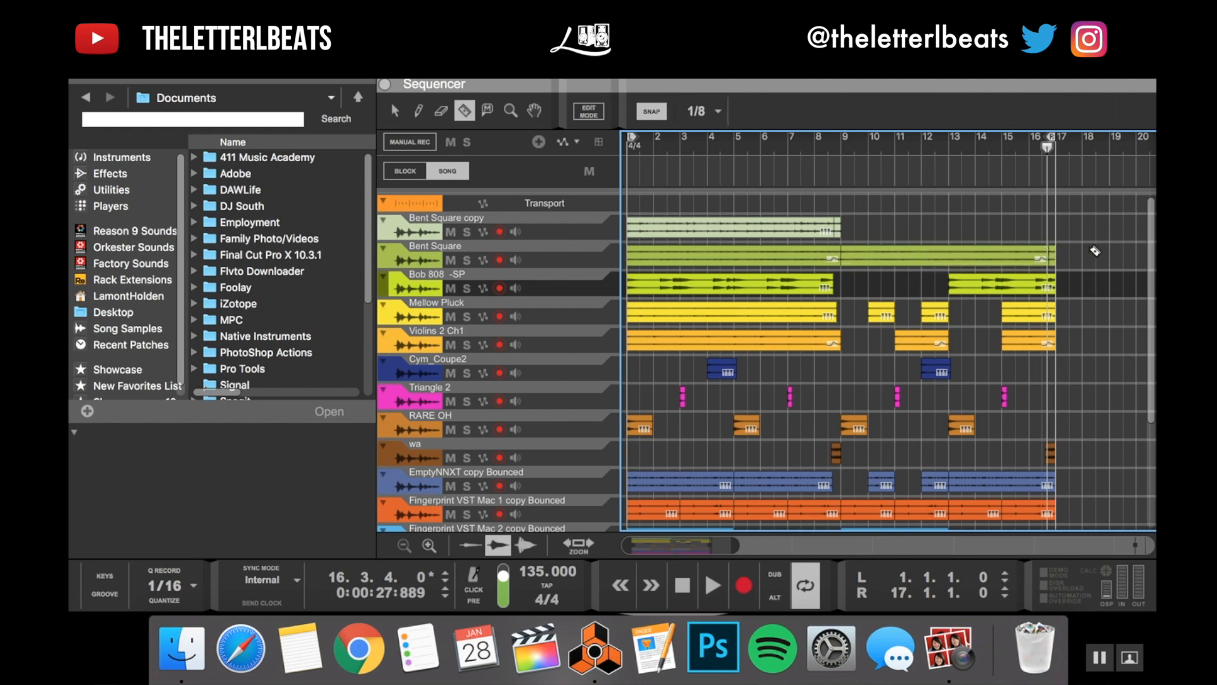
left_click(394, 110)
left_click(1052, 257)
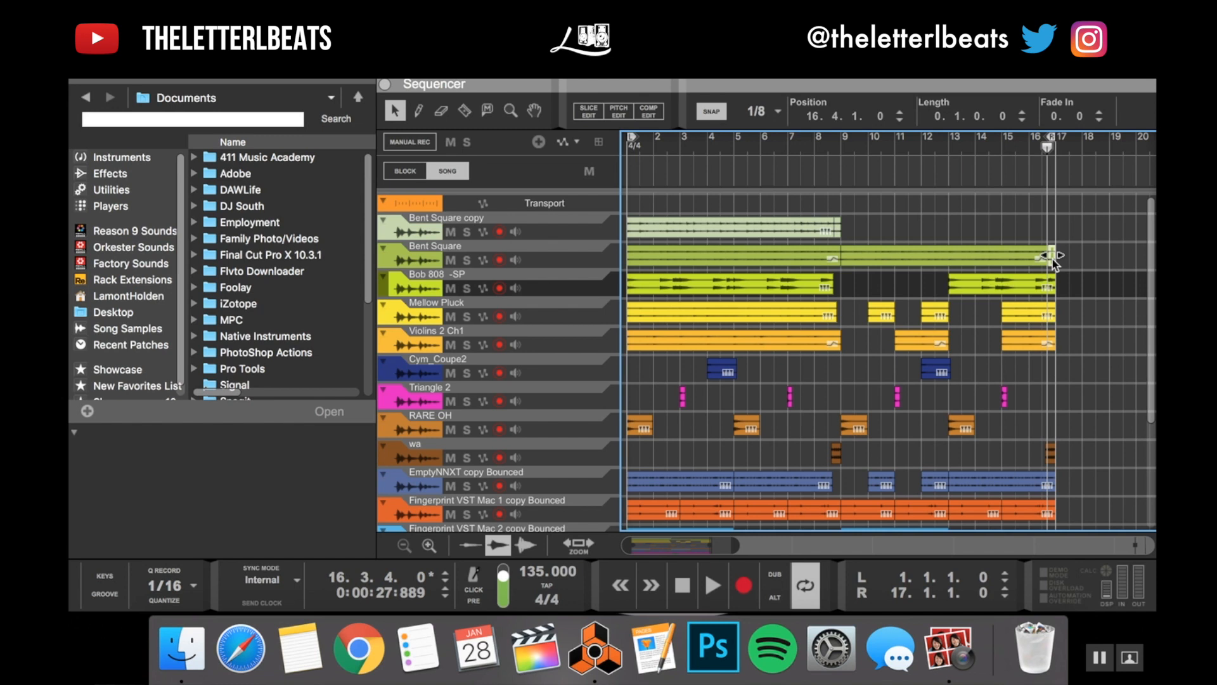
right_click(1053, 261)
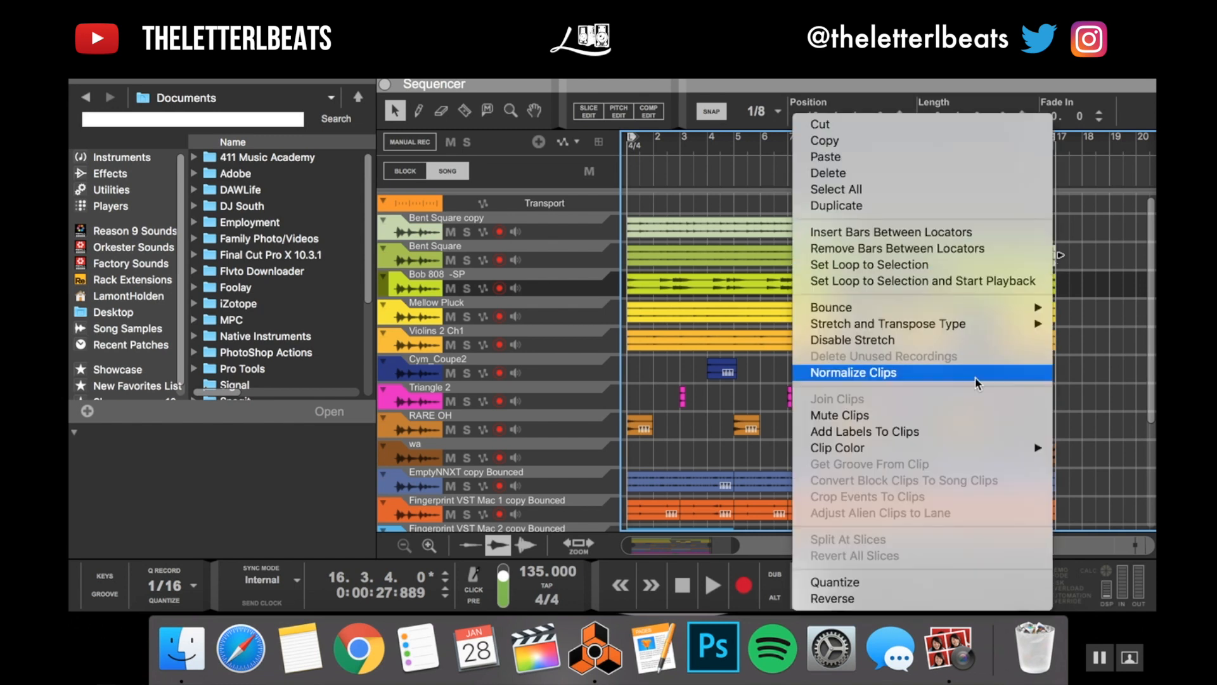
left_click(885, 600)
- Listen to the reversed Bent Square ending in bar 16, first in the full mix and again with the track soloed
left_click(1025, 143)
key("space")
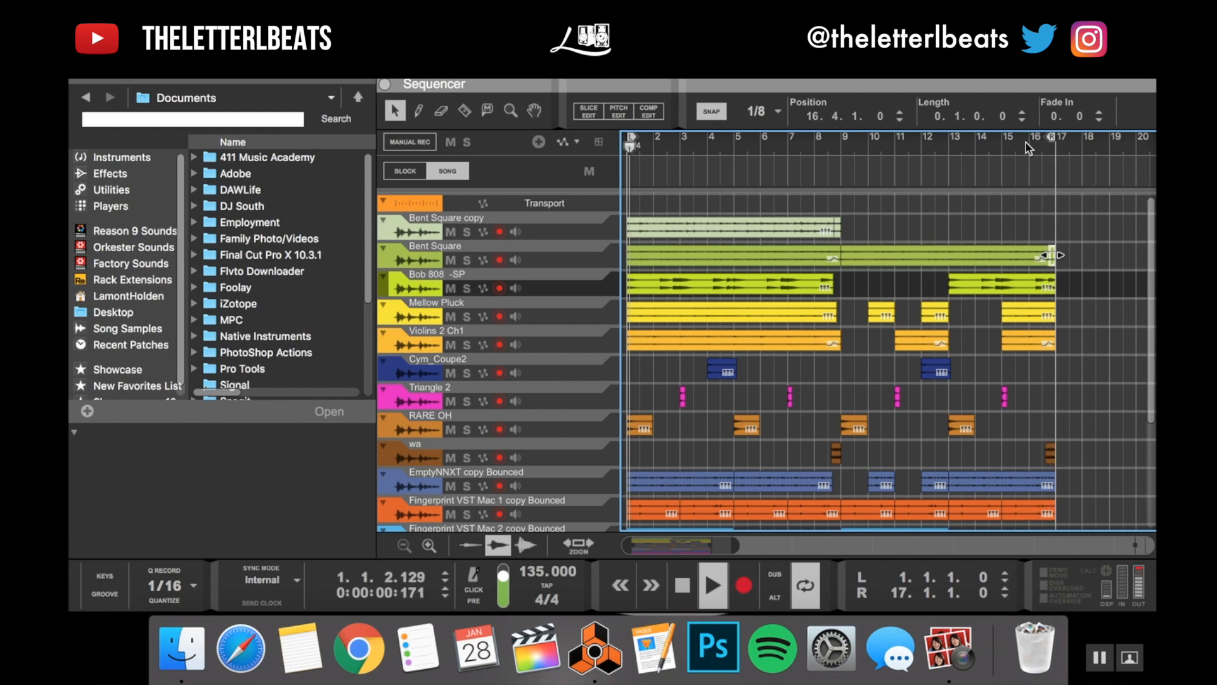
key("space")
left_click(467, 259)
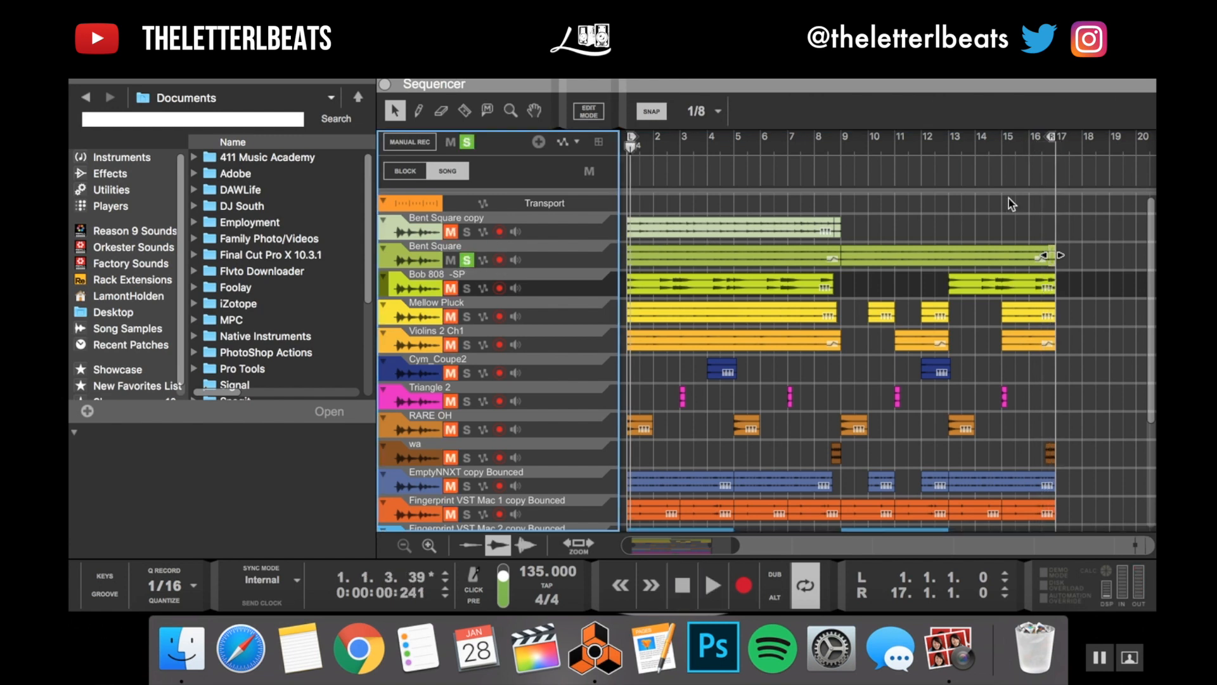
left_click(1046, 142)
key("space")
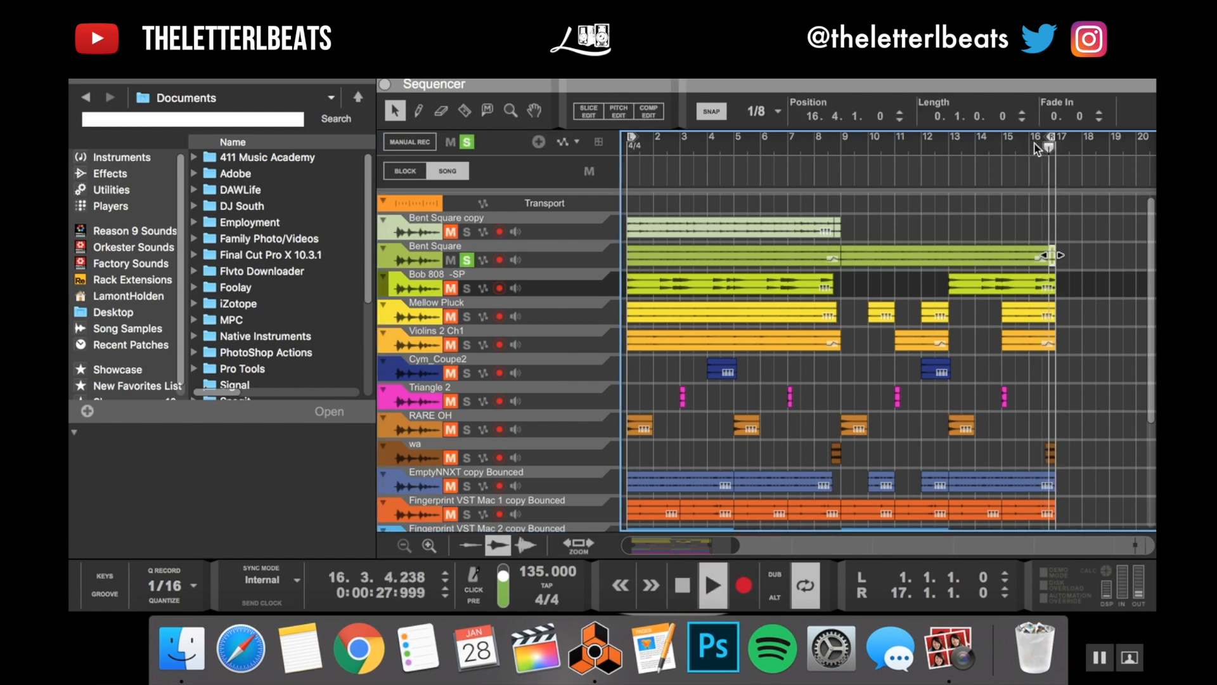
key("space")
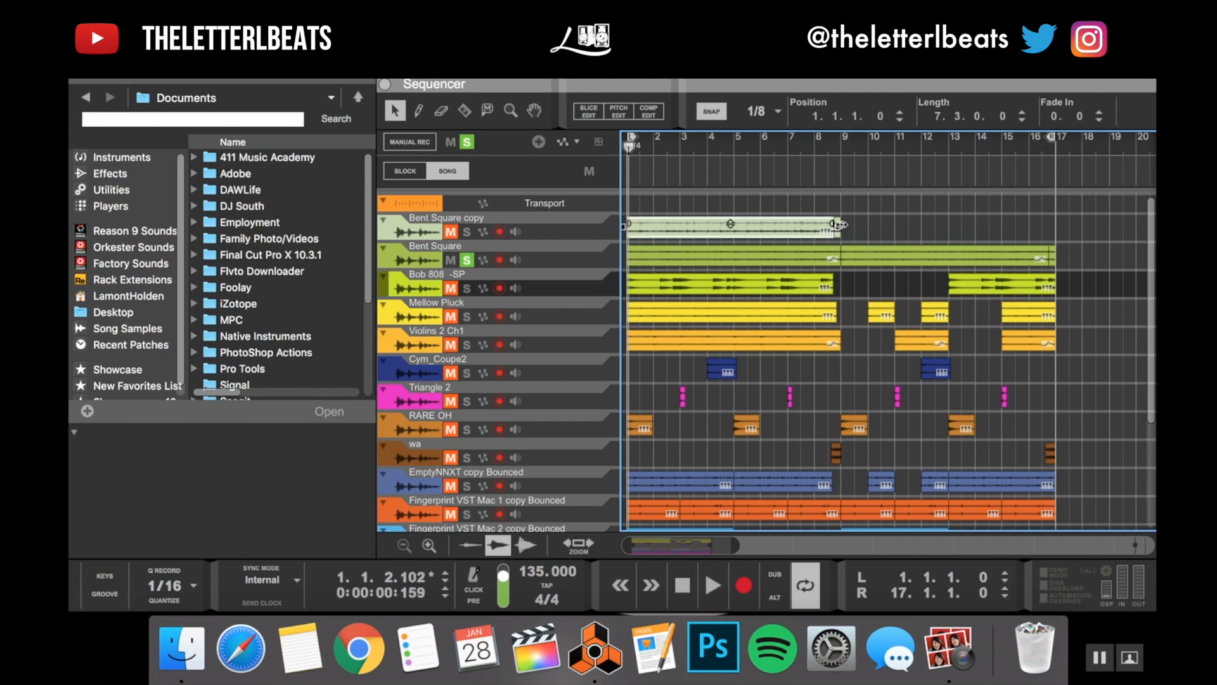
- Split the Bent Square copy clip at bar 8 beat 4, set snap to Bar, and copy the one-beat piece to bar 16 beat 4
left_click(856, 223)
left_click(834, 227)
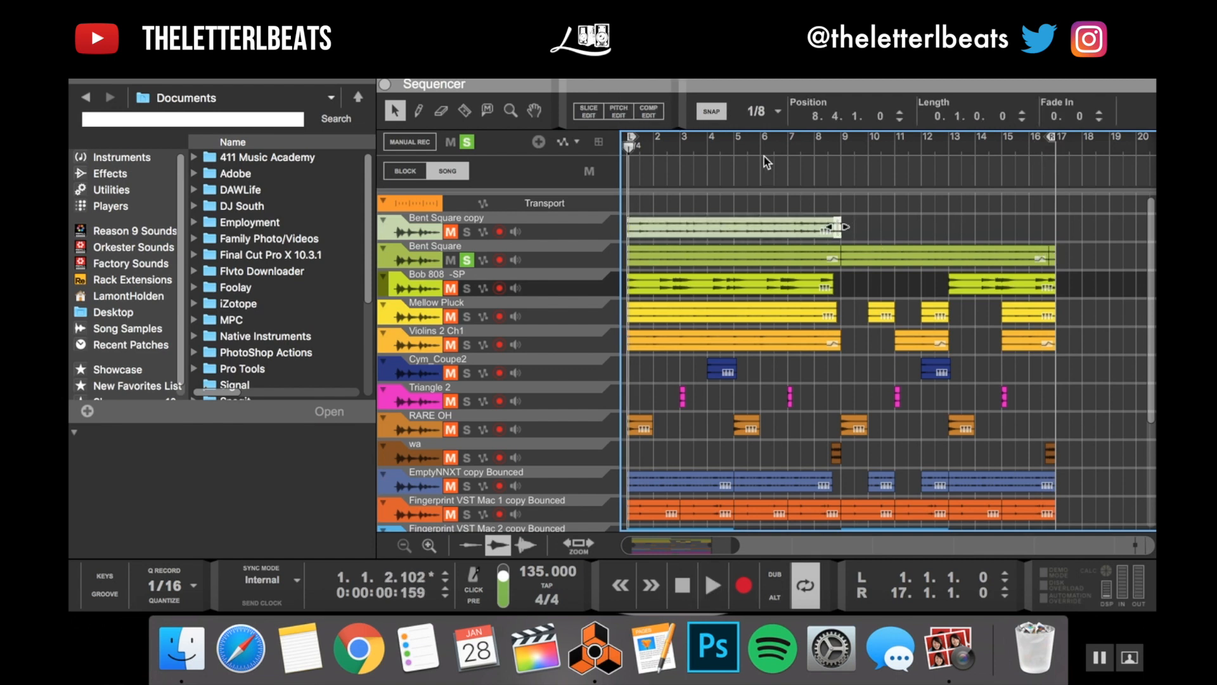
left_click(763, 106)
left_click(761, 113)
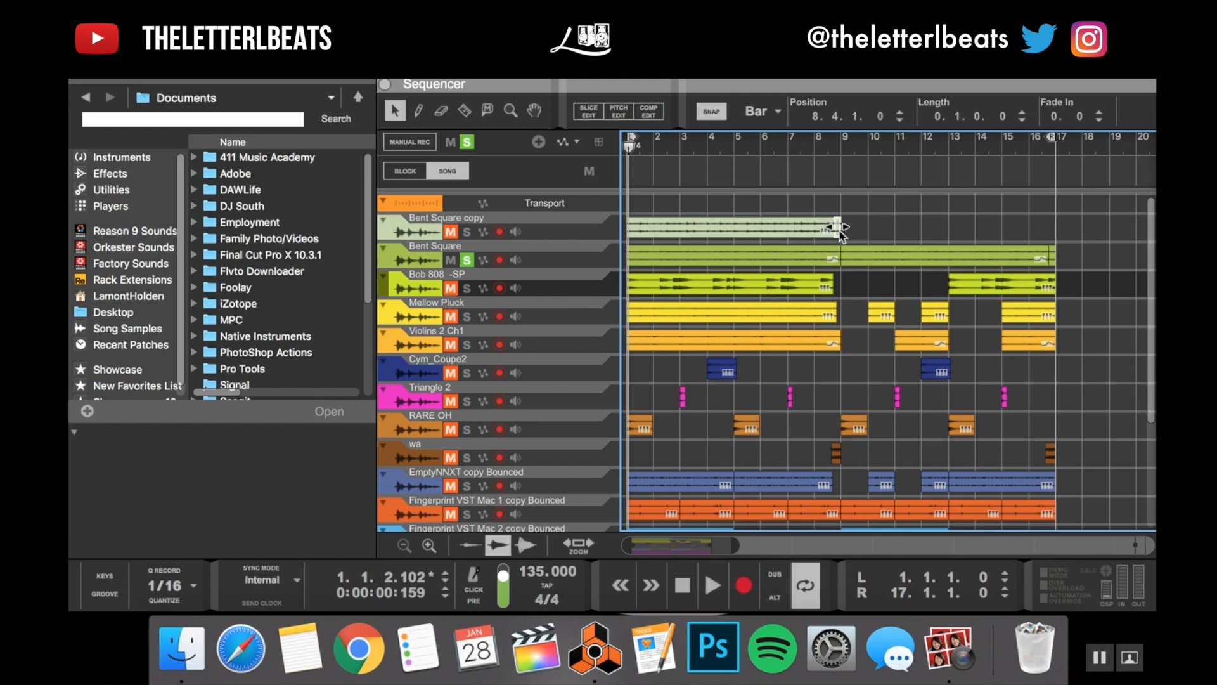
left_click_drag(835, 232, 1050, 229)
- Listen to the end of bar 16 with Bent Square soloed, turn its solo off, and listen again in the full mix
left_click(1036, 146)
key("space")
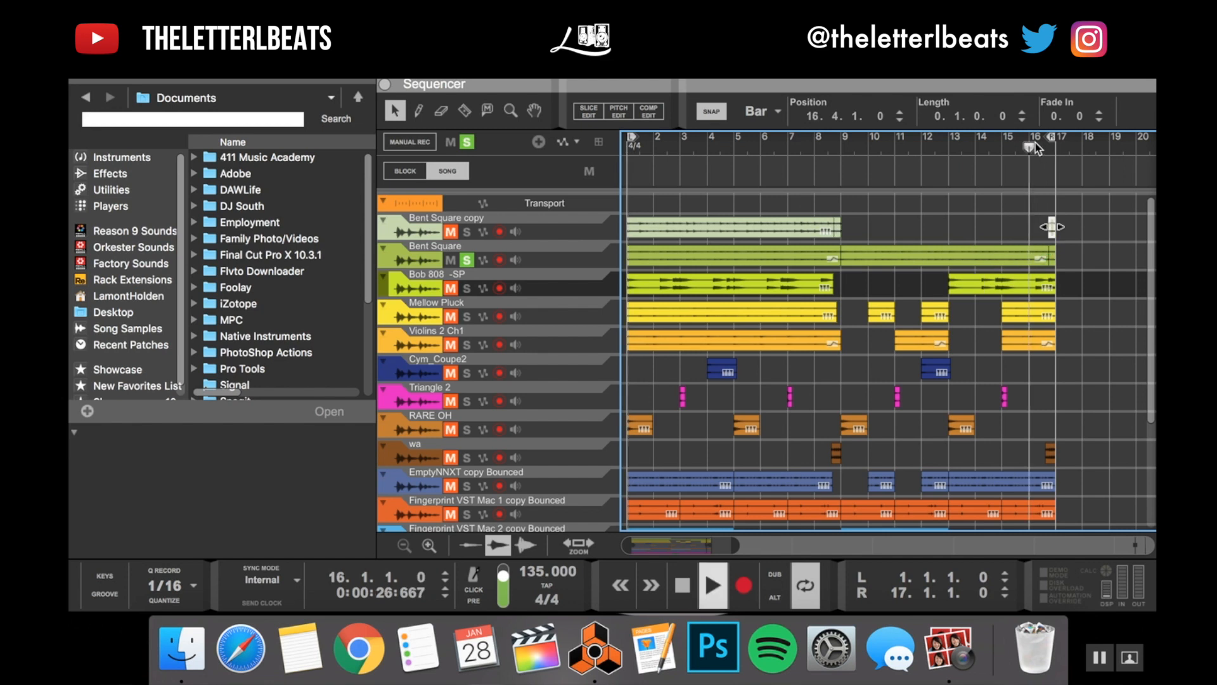
key("space")
left_click(467, 261)
left_click(1021, 150)
key("space")
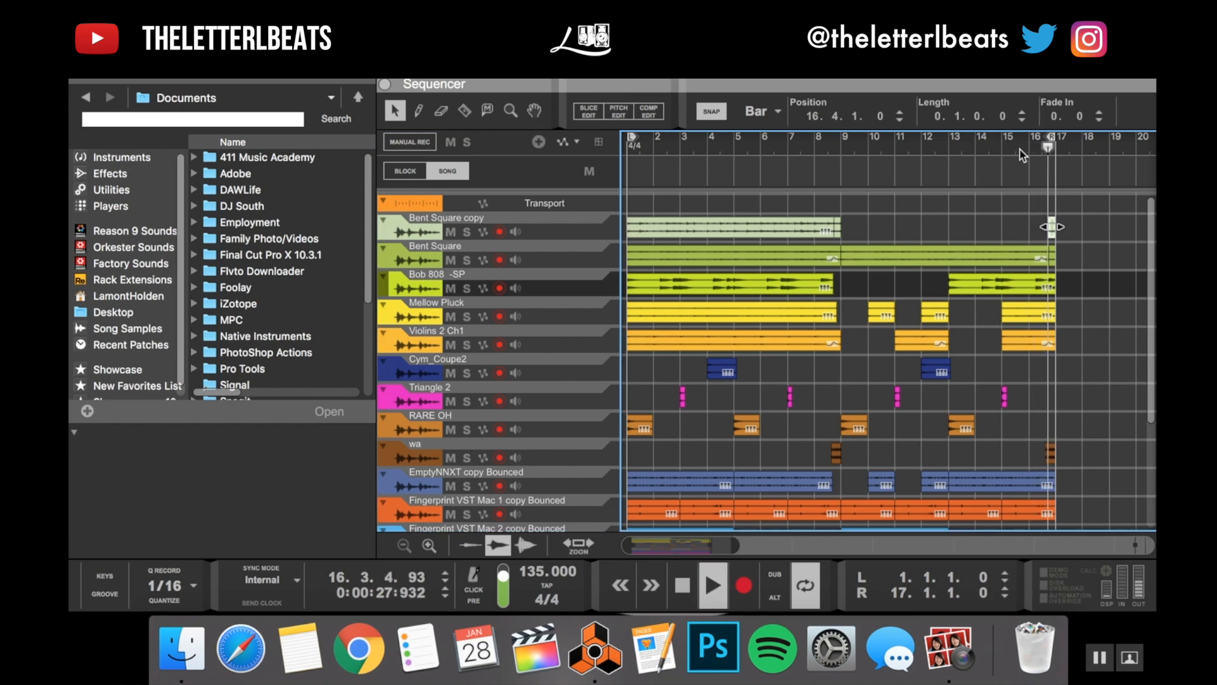
key("space")
- Set snap to 1/8 and shorten the last Bob 808 clip to end at bar 16 beat 4
left_click(1052, 285)
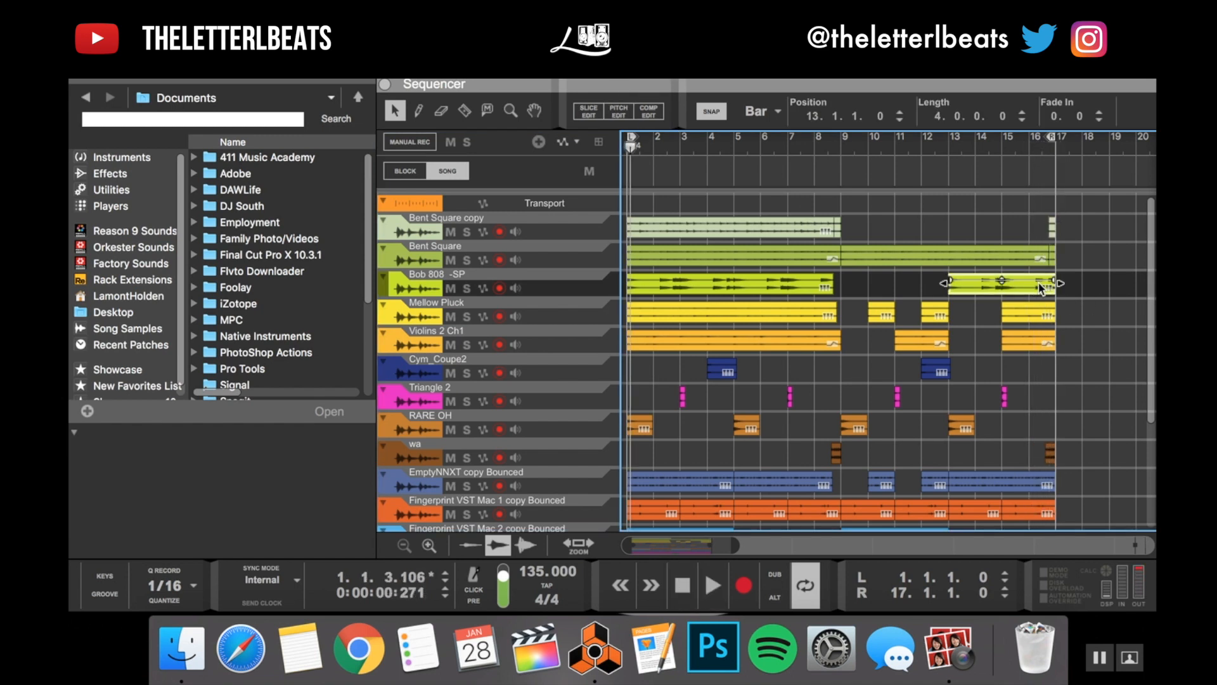
left_click(761, 111)
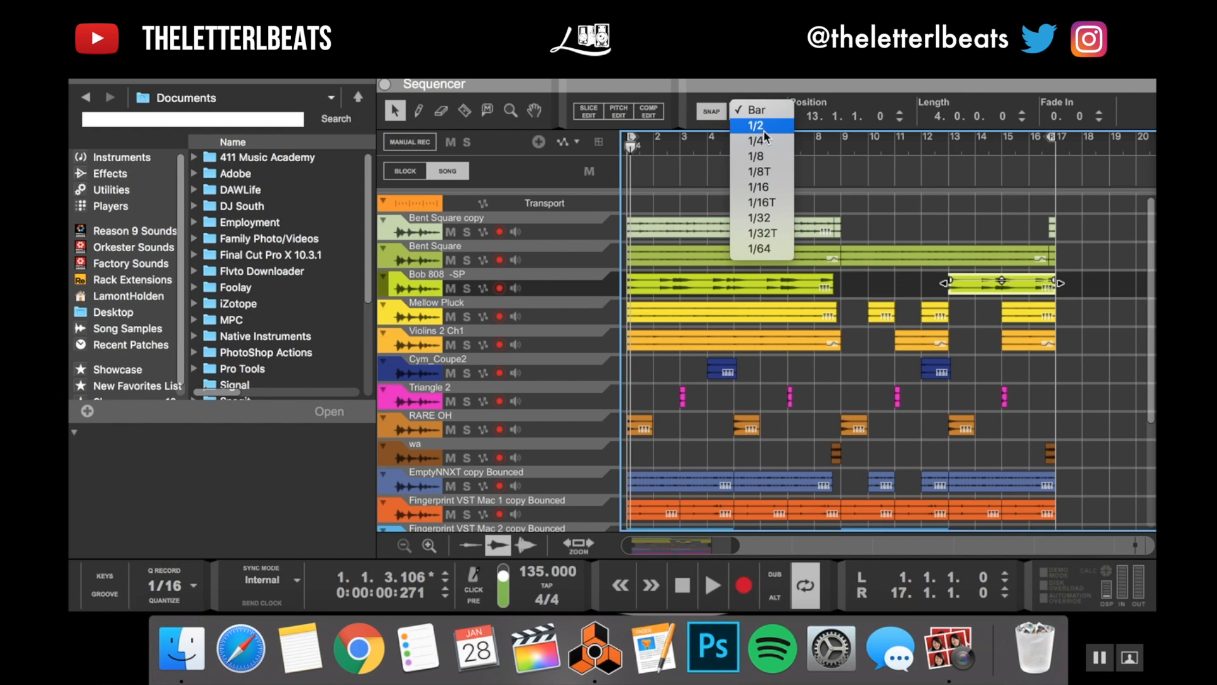
left_click(762, 158)
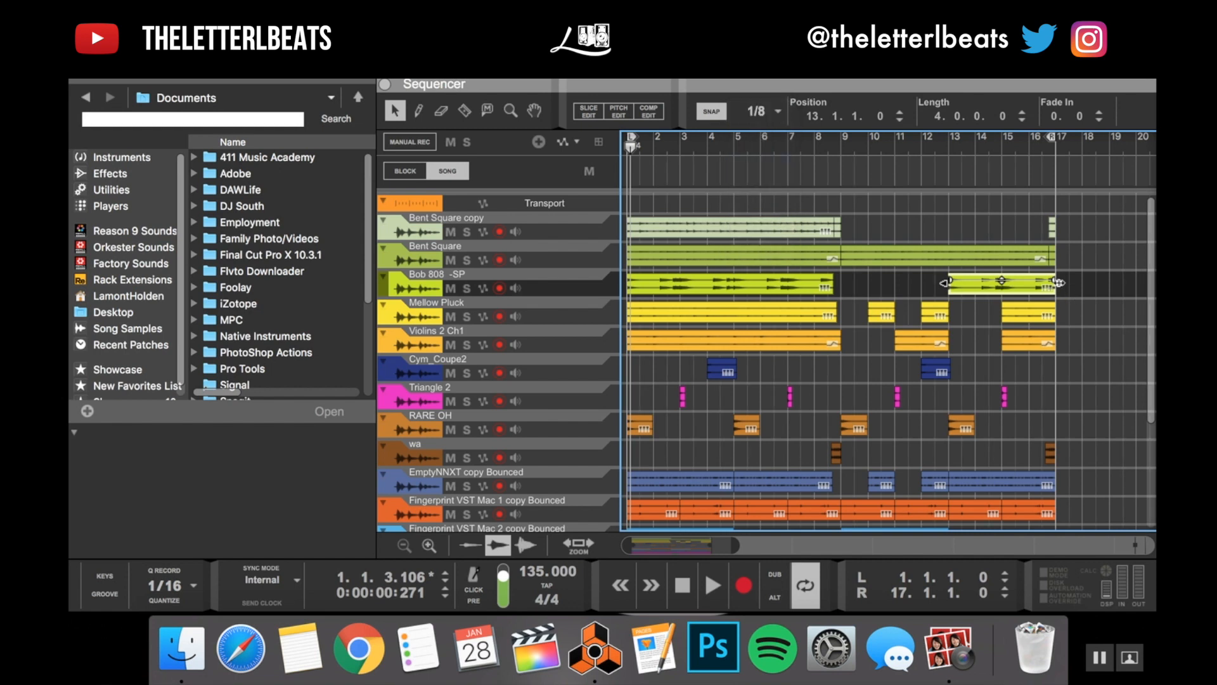
left_click_drag(1057, 282, 1050, 284)
- Shorten the last Mellow Pluck and Violins 2 Ch1 clips to a length of 1.3.2.0 and listen from bar 16
left_click(1052, 312)
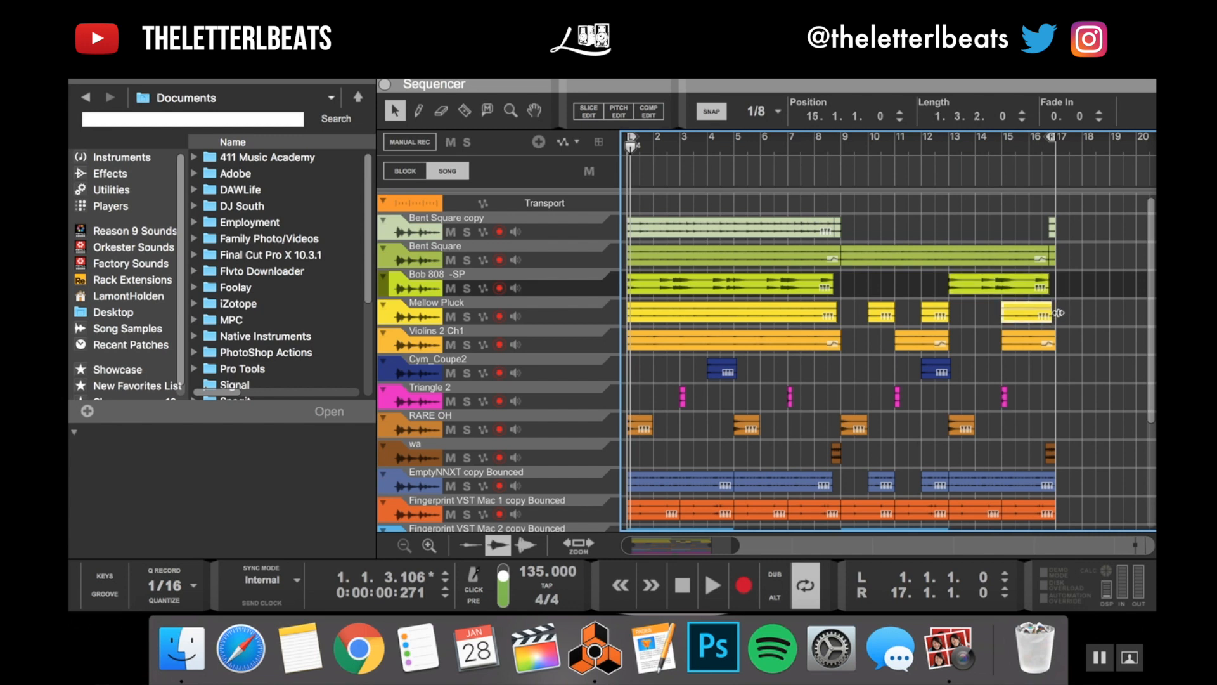
left_click(1052, 343)
left_click_drag(1059, 340, 1056, 341)
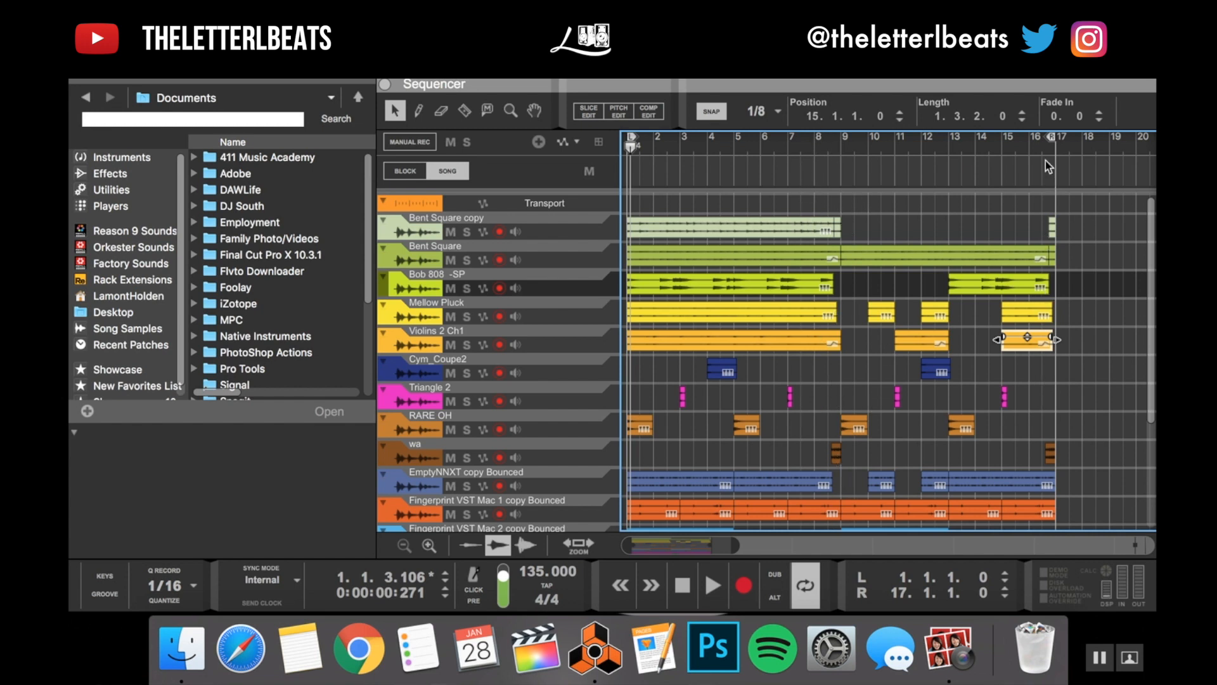
left_click(1031, 151)
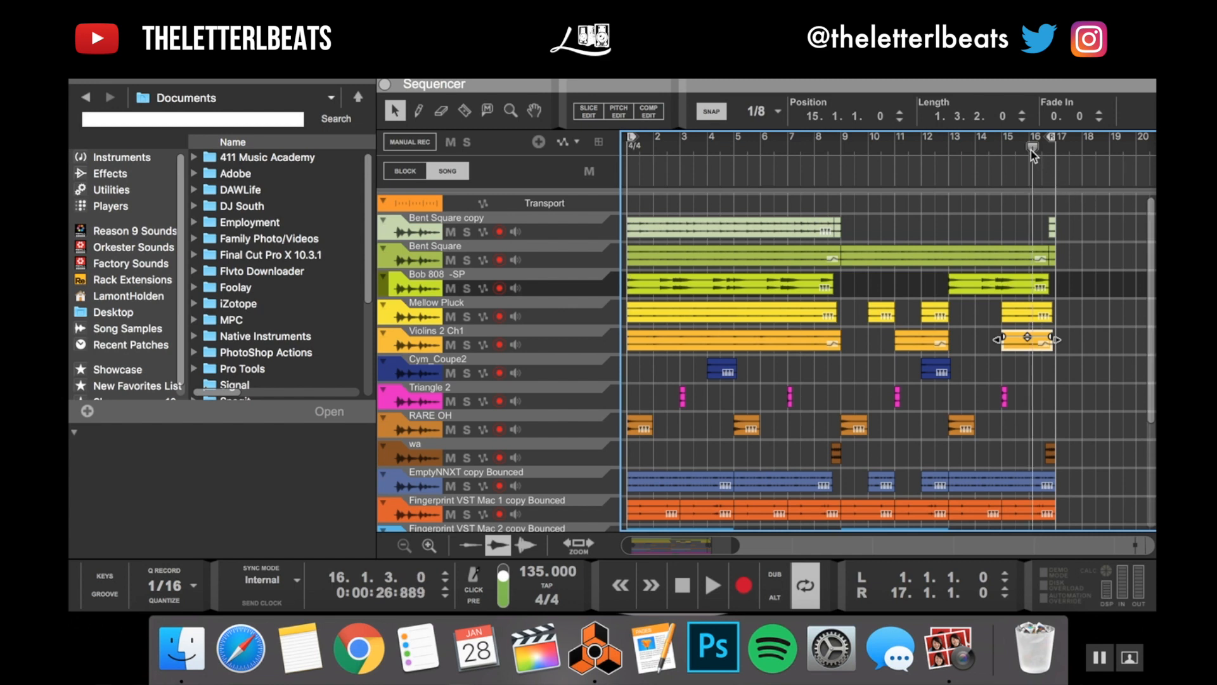
key("space")
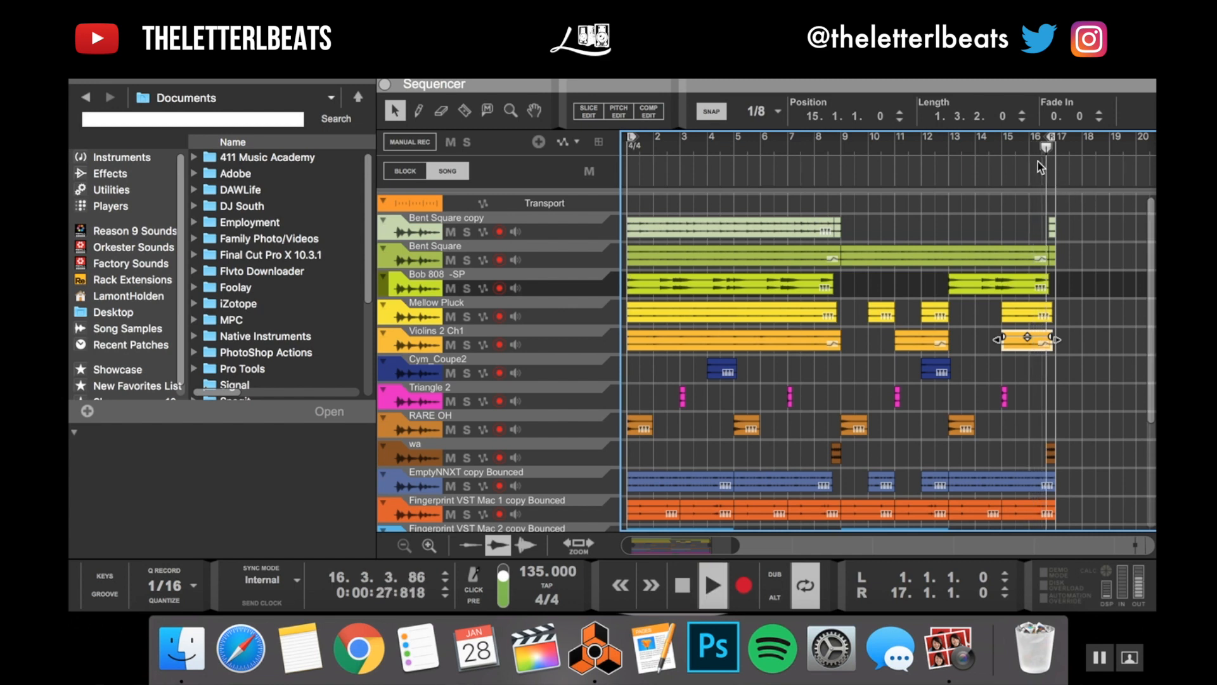
key("space")
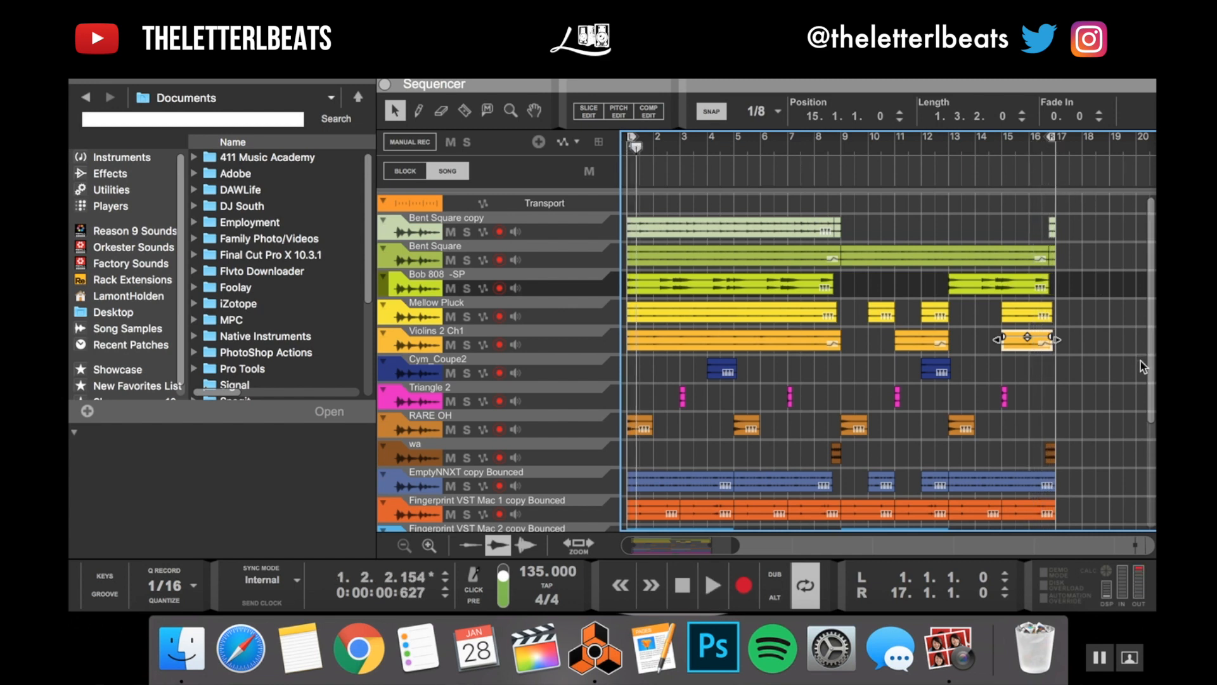
- Listen to the Triangle 2 track in solo from bar 10 beat 4 and turn its solo off
scroll(1139, 360, "down", 2)
key("super+space")
left_click(1052, 371)
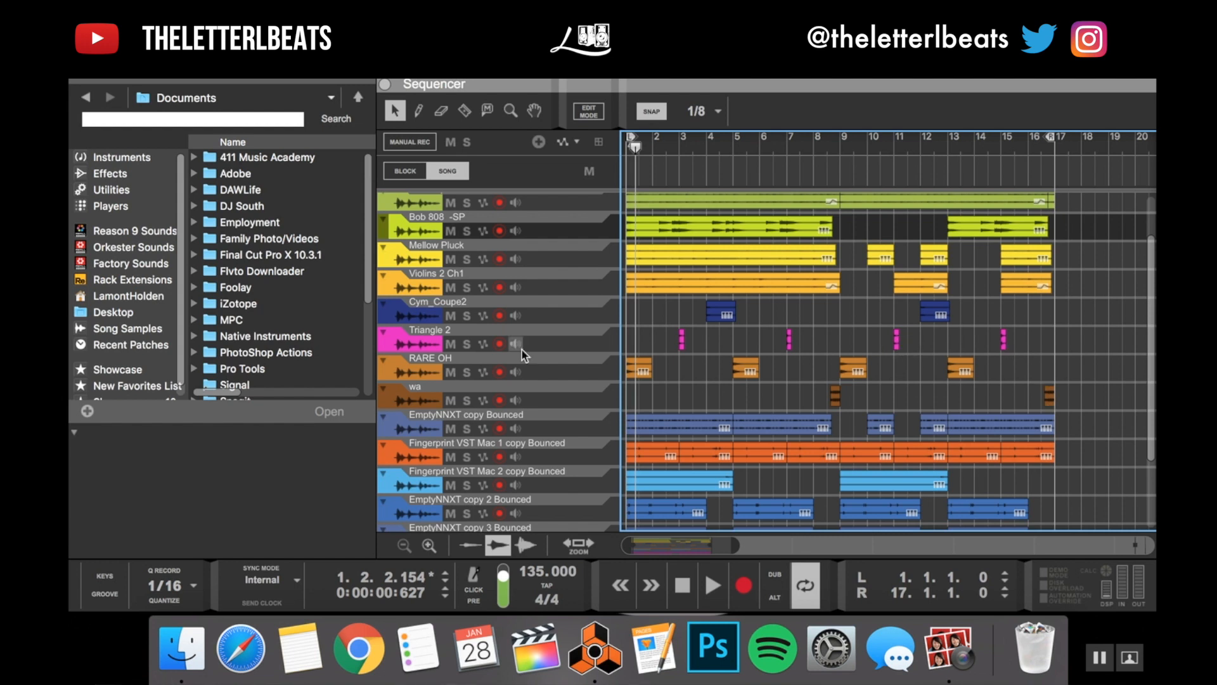
left_click(467, 343)
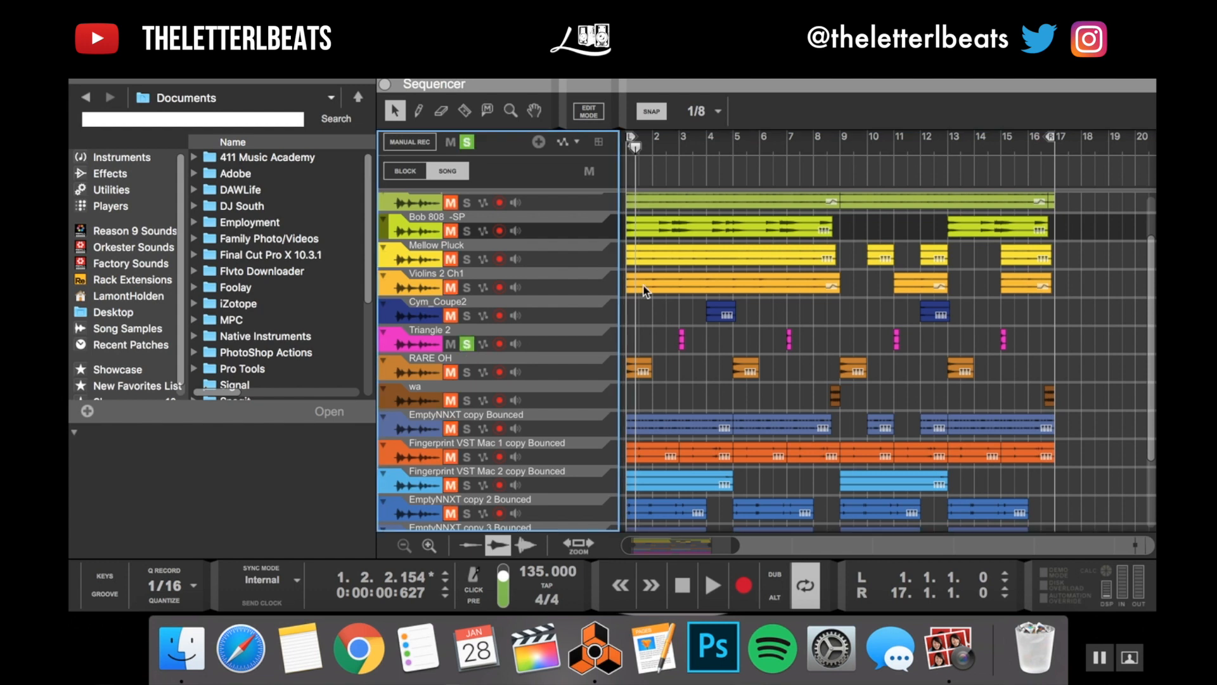
left_click(891, 142)
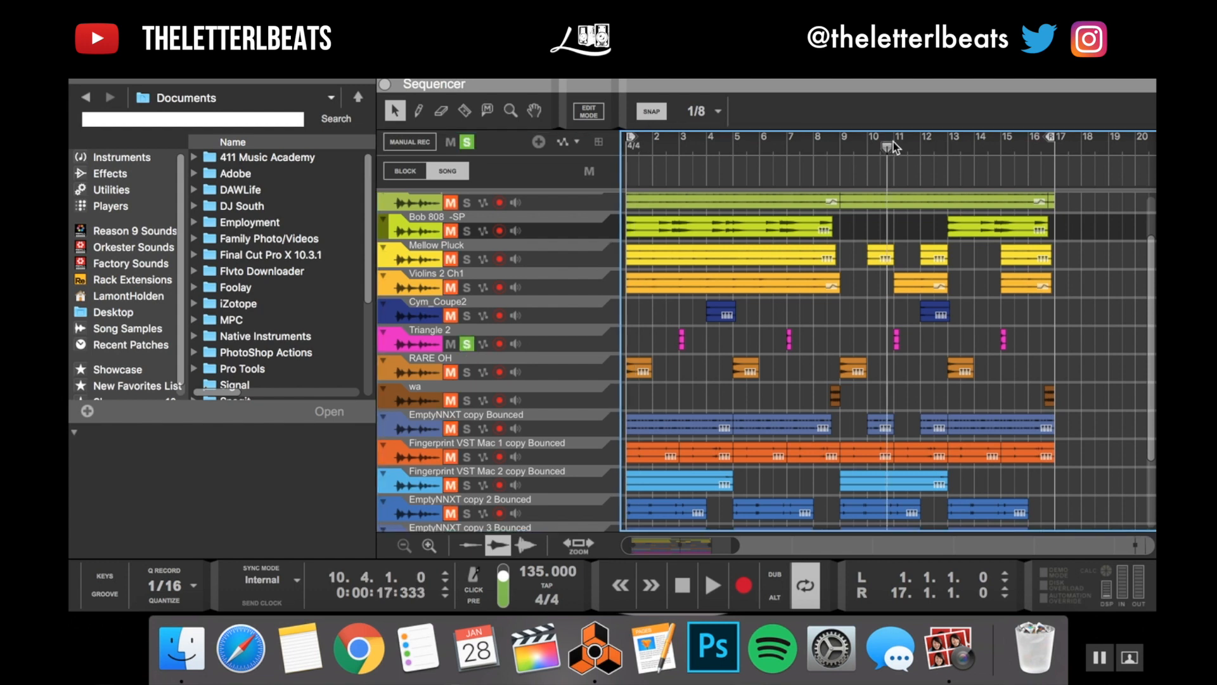
key("space")
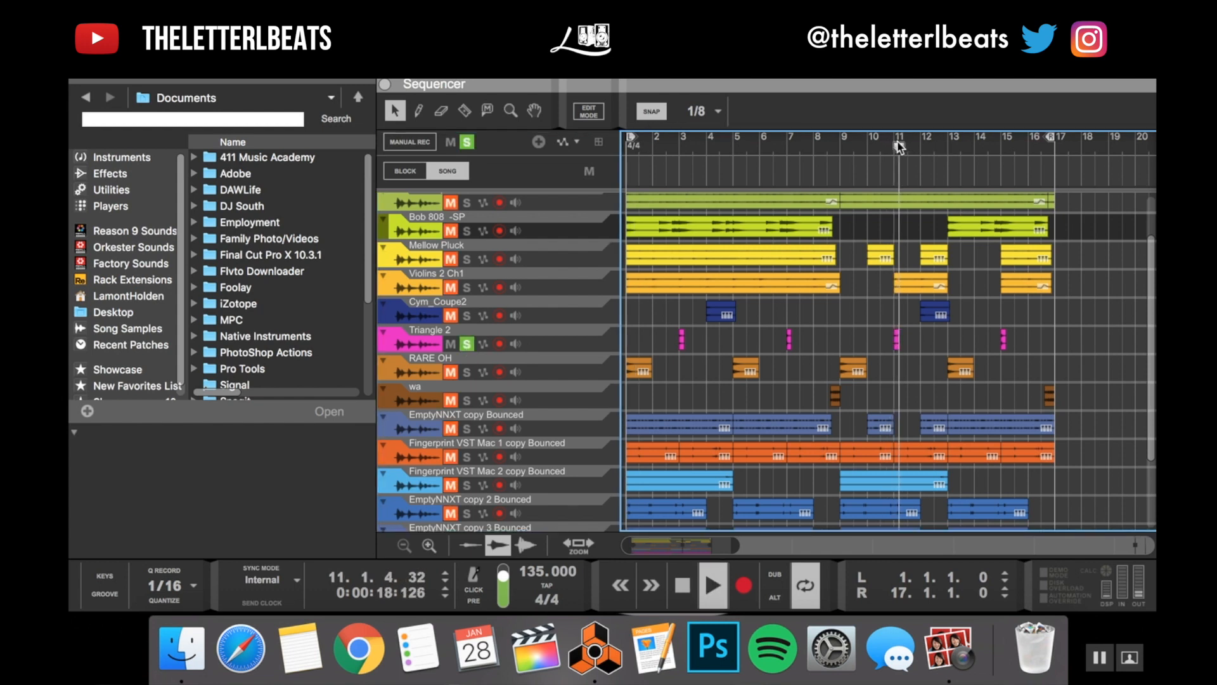
left_click(466, 344)
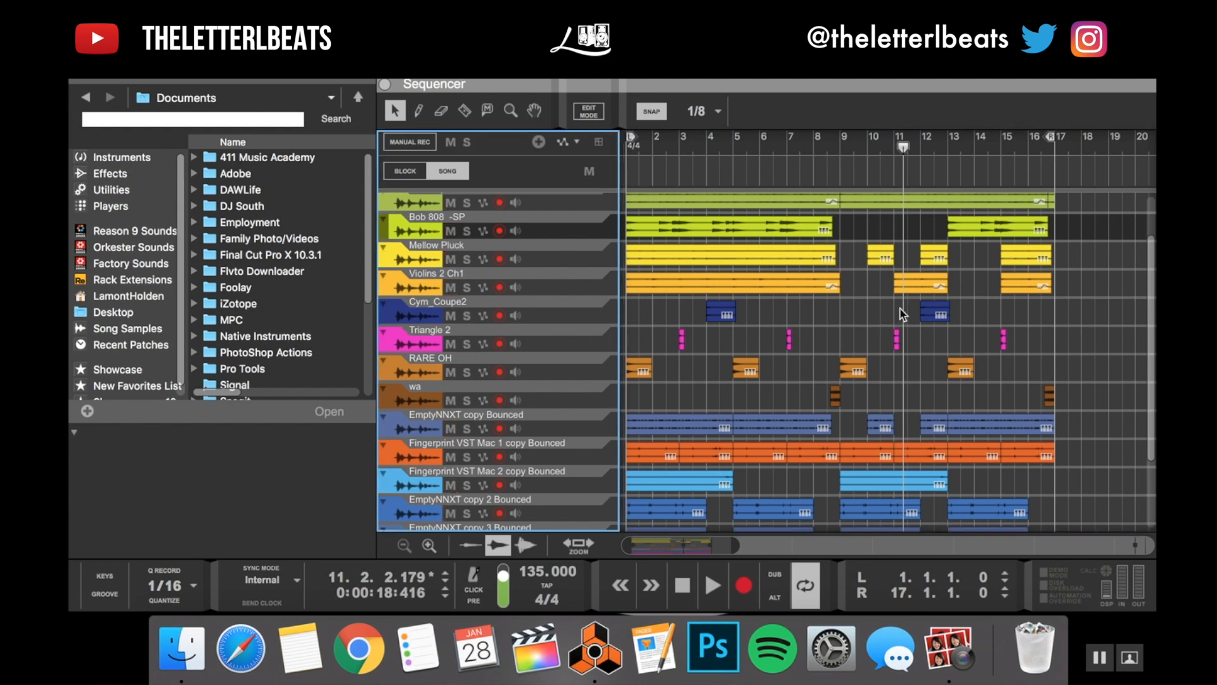
left_click(891, 144)
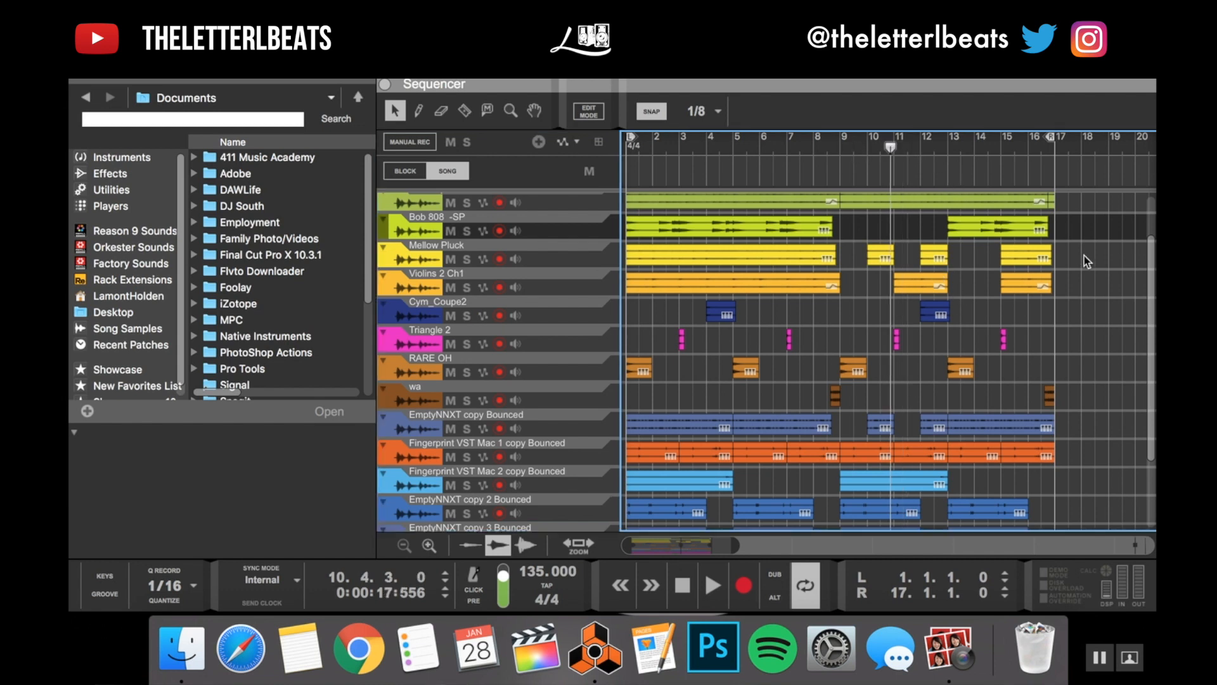
- Shorten the last EmptyNNXT copy Bounced clip to a length of 3.3.0.0 and listen to the loop's ending
scroll(1082, 382, "down", 1)
left_click(1033, 397)
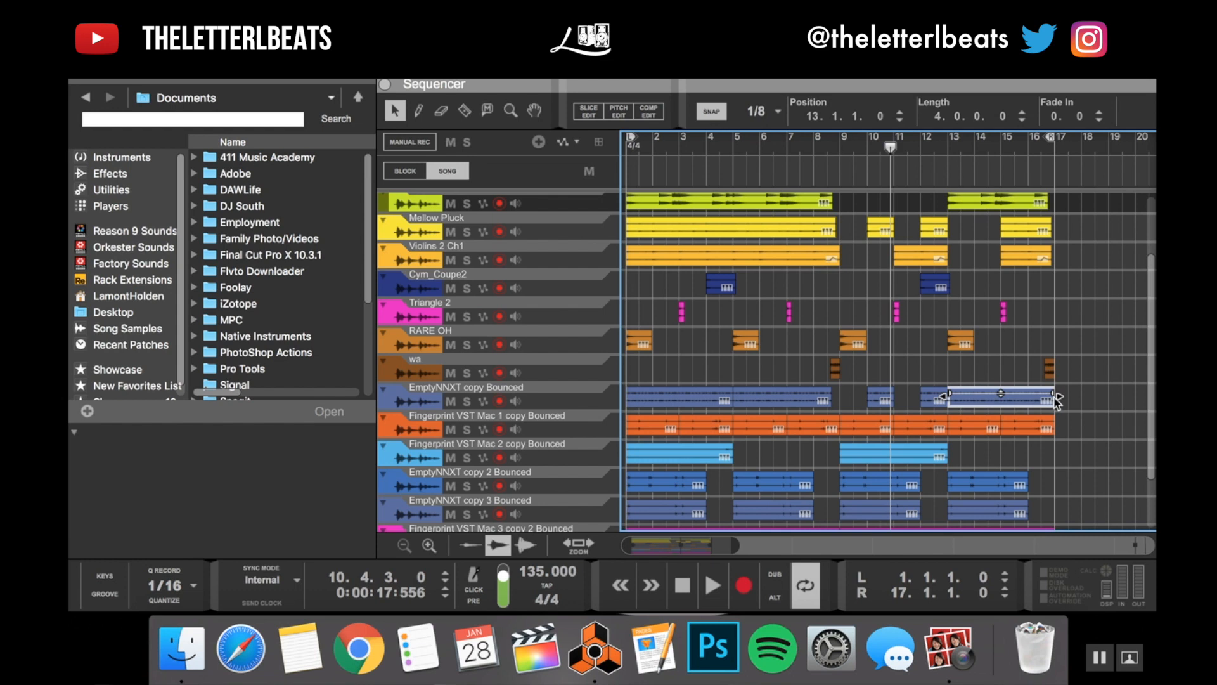
left_click_drag(1055, 398, 1049, 398)
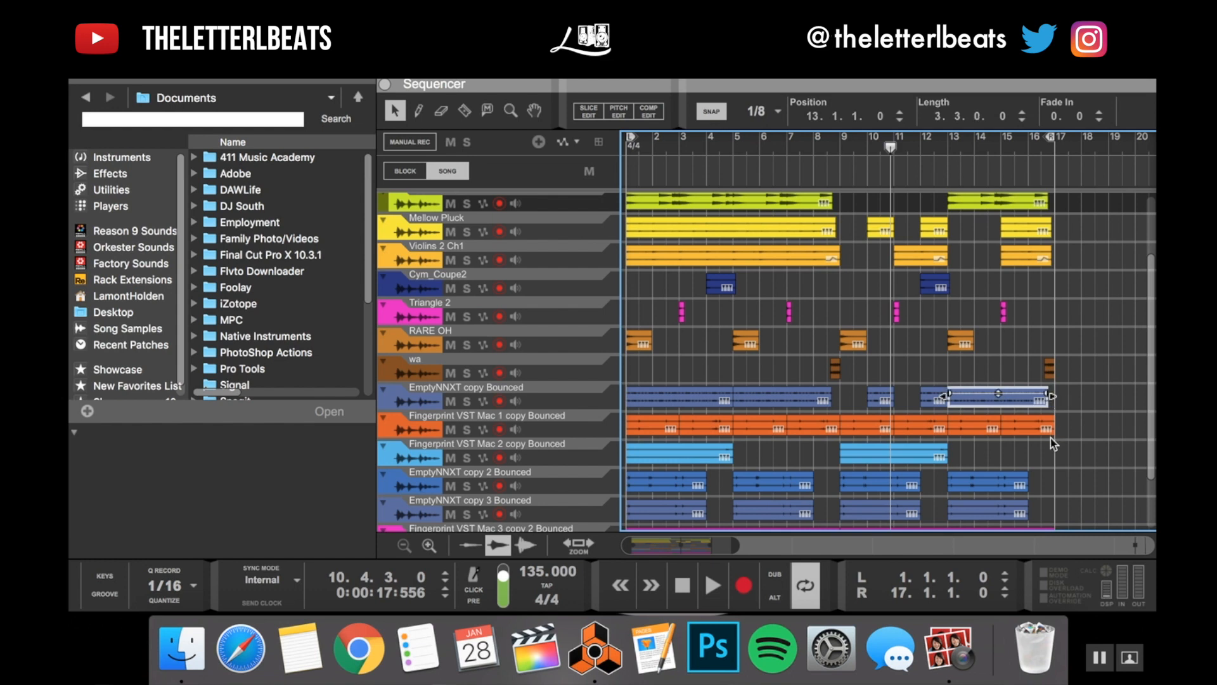
scroll(1046, 423, "down", 3)
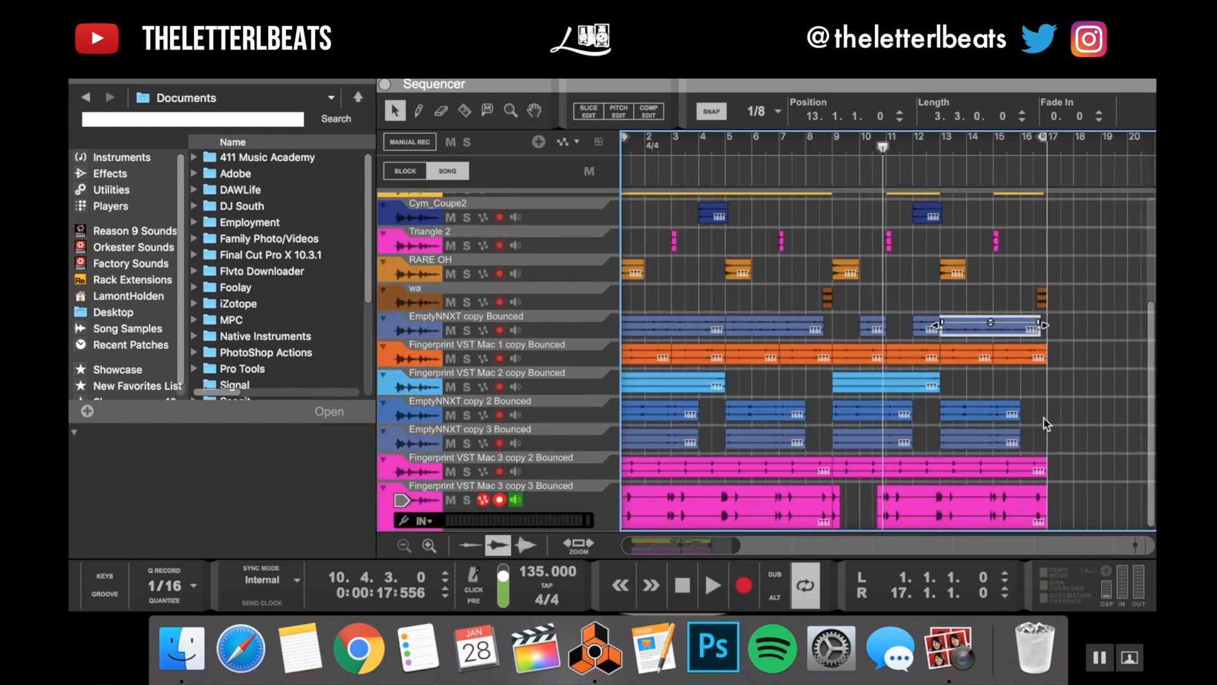
left_click(1012, 146)
key("space")
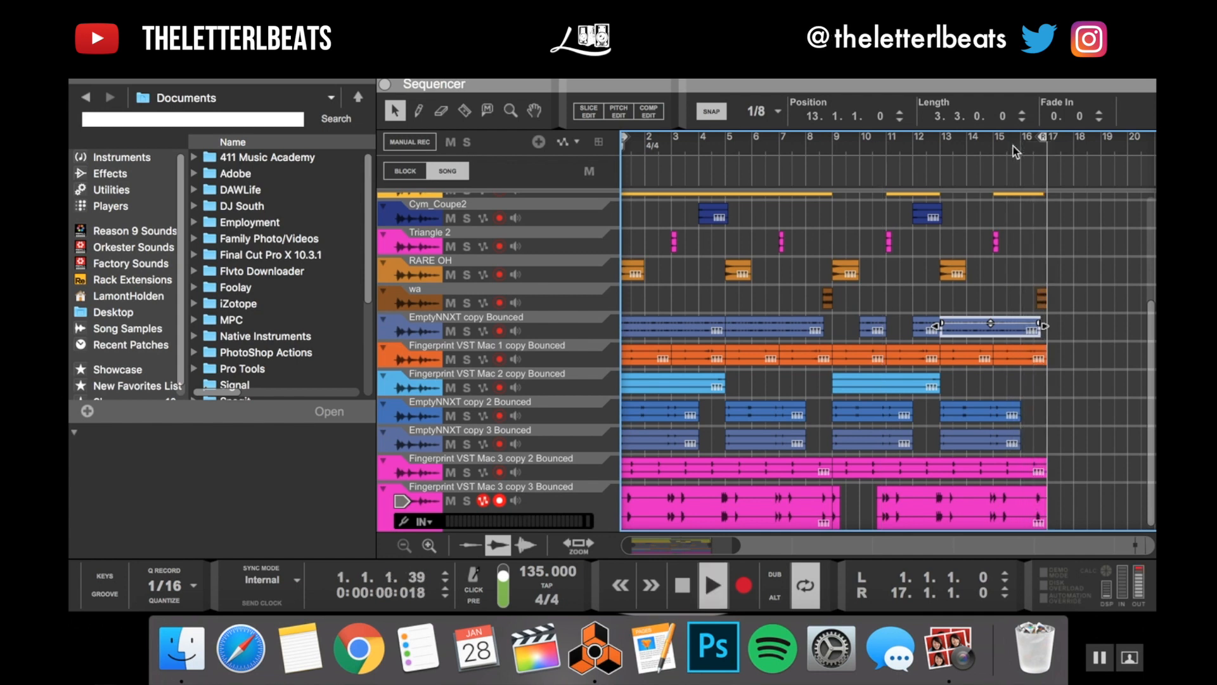
key("space")
- Shorten the last Violins 2 Ch1 clip to a length of 1.2.0.0 and listen from bar 16
scroll(1113, 265, "up", 5)
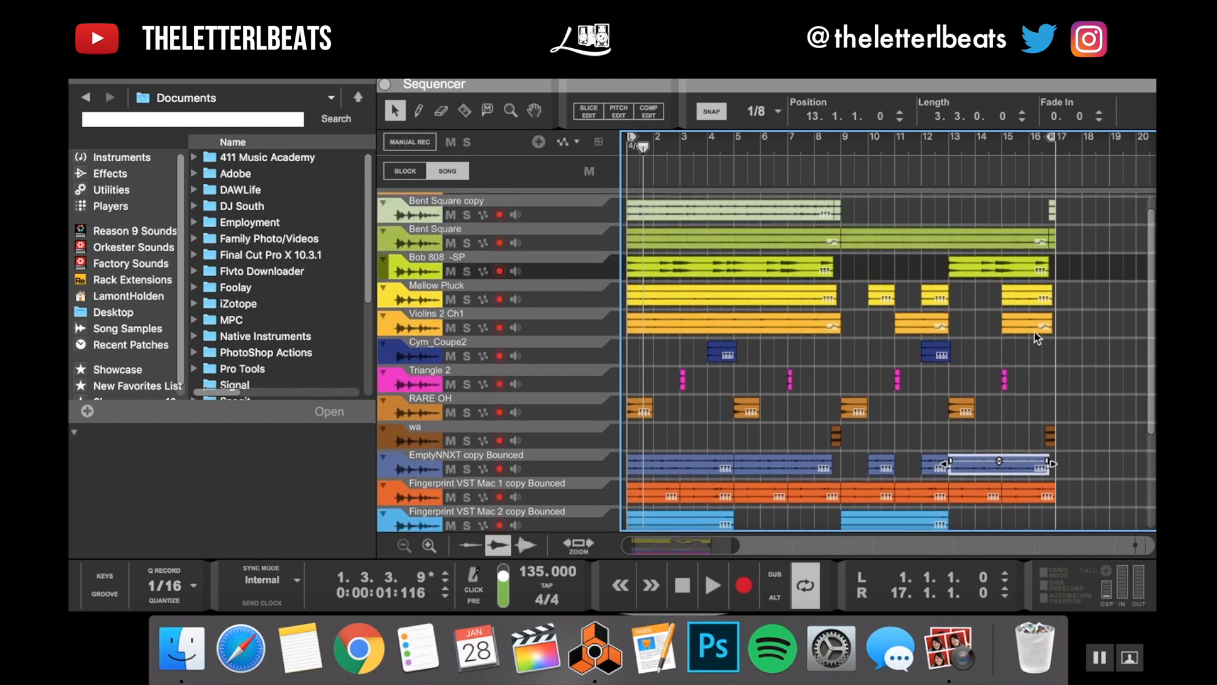
left_click(1036, 327)
left_click_drag(1052, 326, 1047, 326)
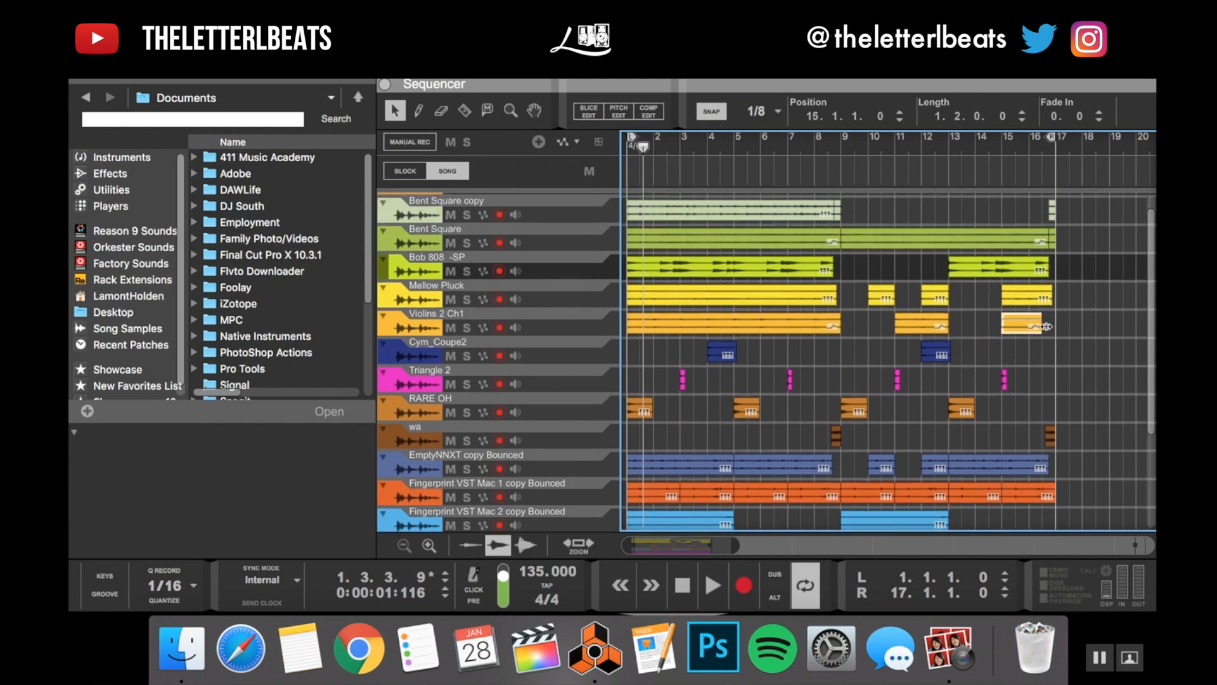
left_click(1029, 147)
key("space")
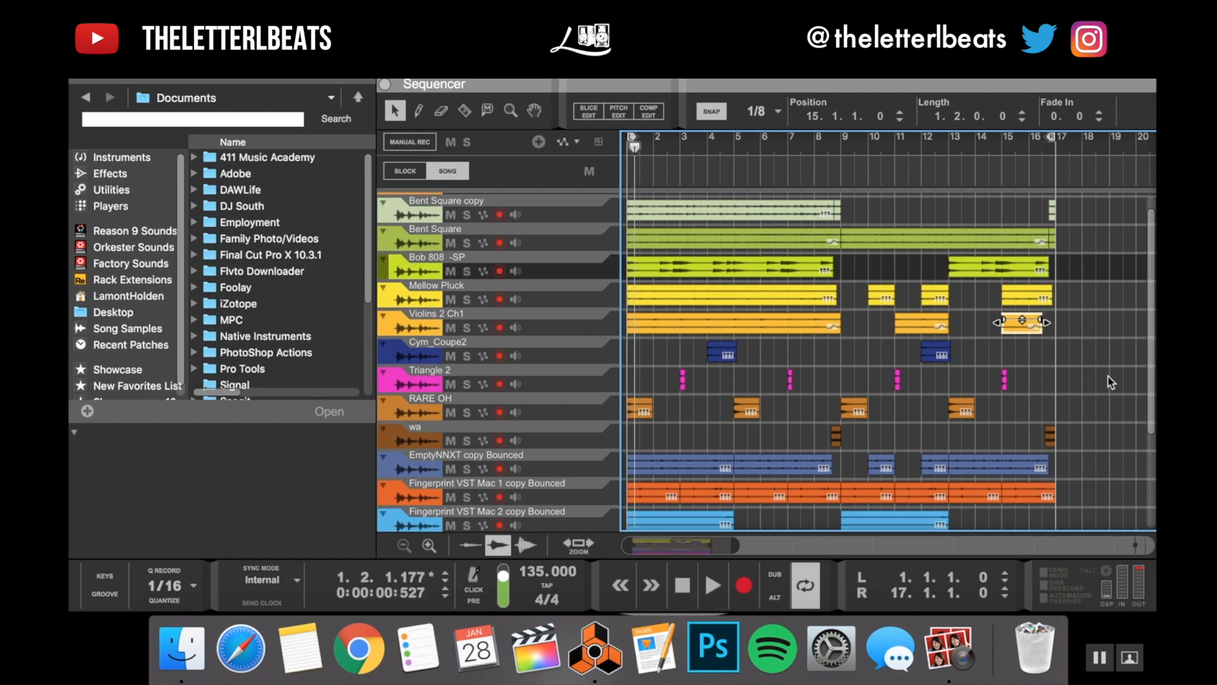
- Trim the last EmptyNNXT copy Bounced clip slightly, shorten the last Fingerprint VST Mac 3 copy 3 clip to 5.3.3.88, and listen to the ending
left_click(1035, 471)
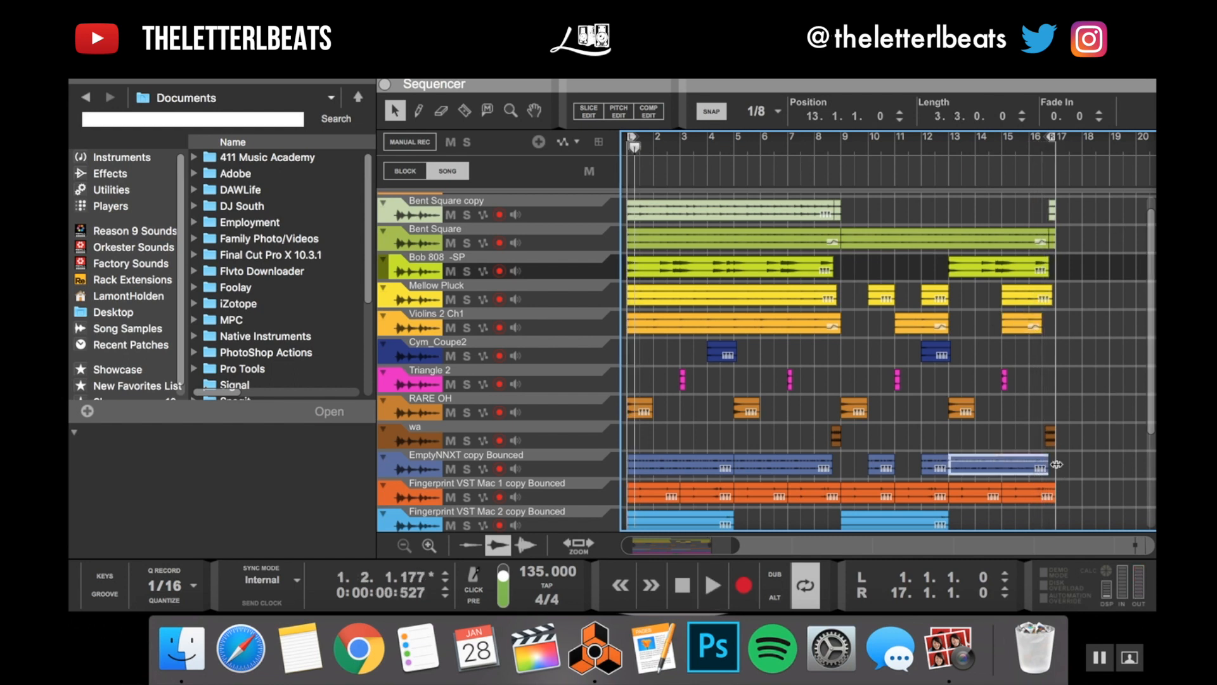
left_click_drag(1056, 464, 1052, 465)
scroll(1055, 492, "down", 5)
left_click(1045, 506)
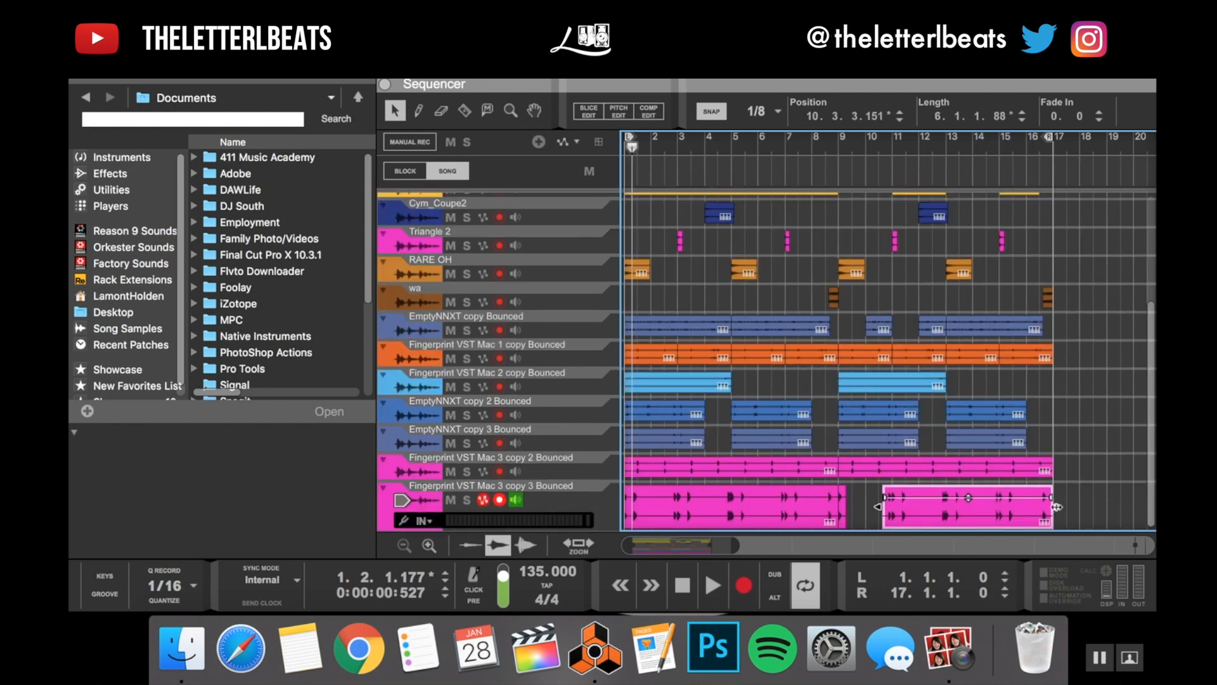
left_click_drag(1055, 507, 1047, 511)
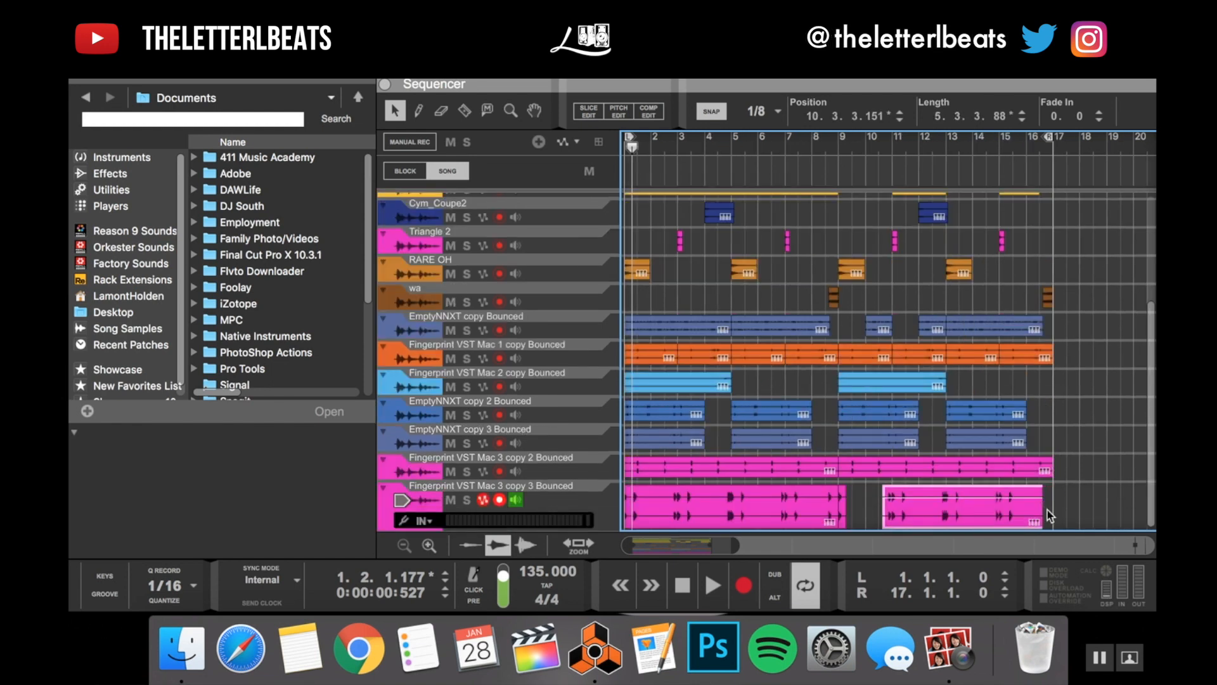
left_click(1021, 143)
key("space")
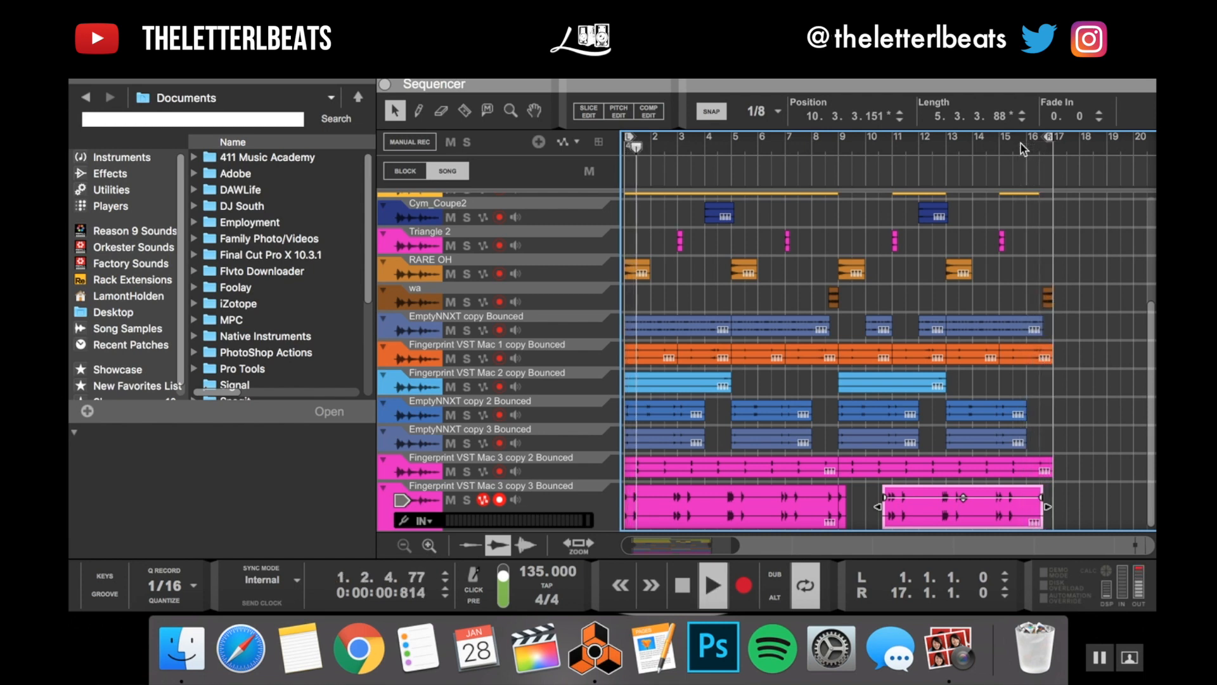
key("space")
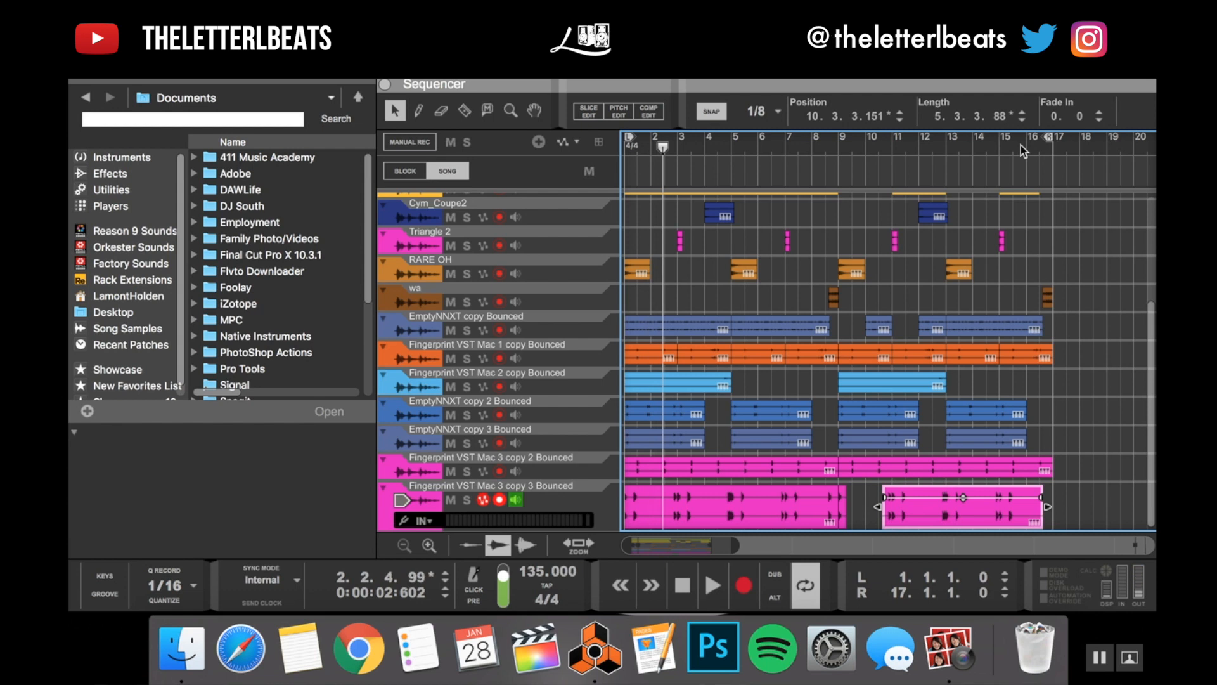
- Compare the clip endings at 8.4.1.0 and 16.3.1.0, and shorten the last Mellow Pluck clip to a length of 1.2.0.0
scroll(1059, 376, "up", 2)
scroll(1059, 375, "up", 3)
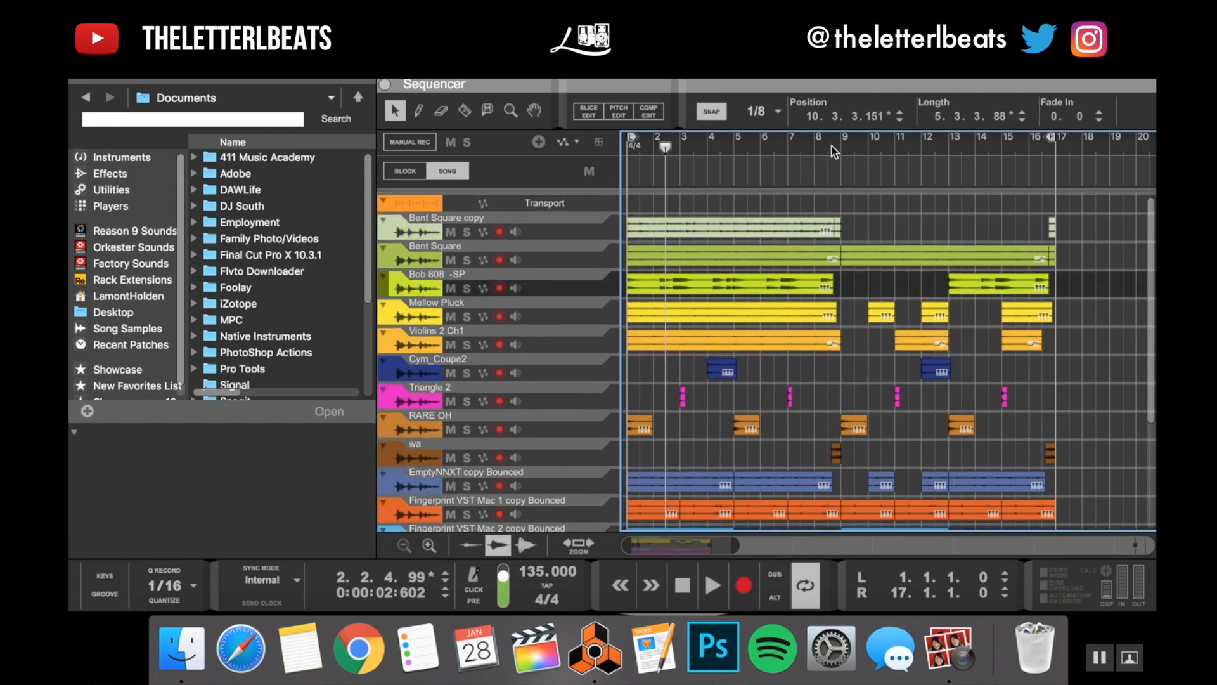
mouse_move(668, 149)
left_mouse_down()
mouse_move(847, 176)
mouse_move(836, 177)
left_mouse_up()
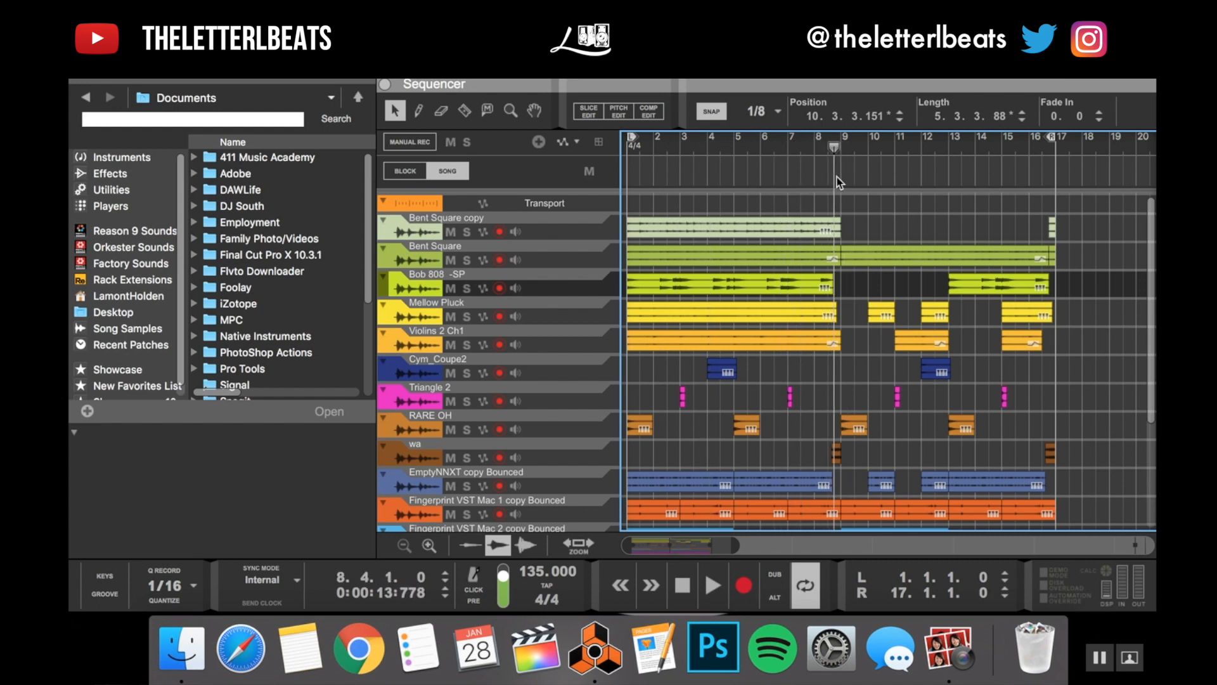
scroll(837, 177, "down", 5)
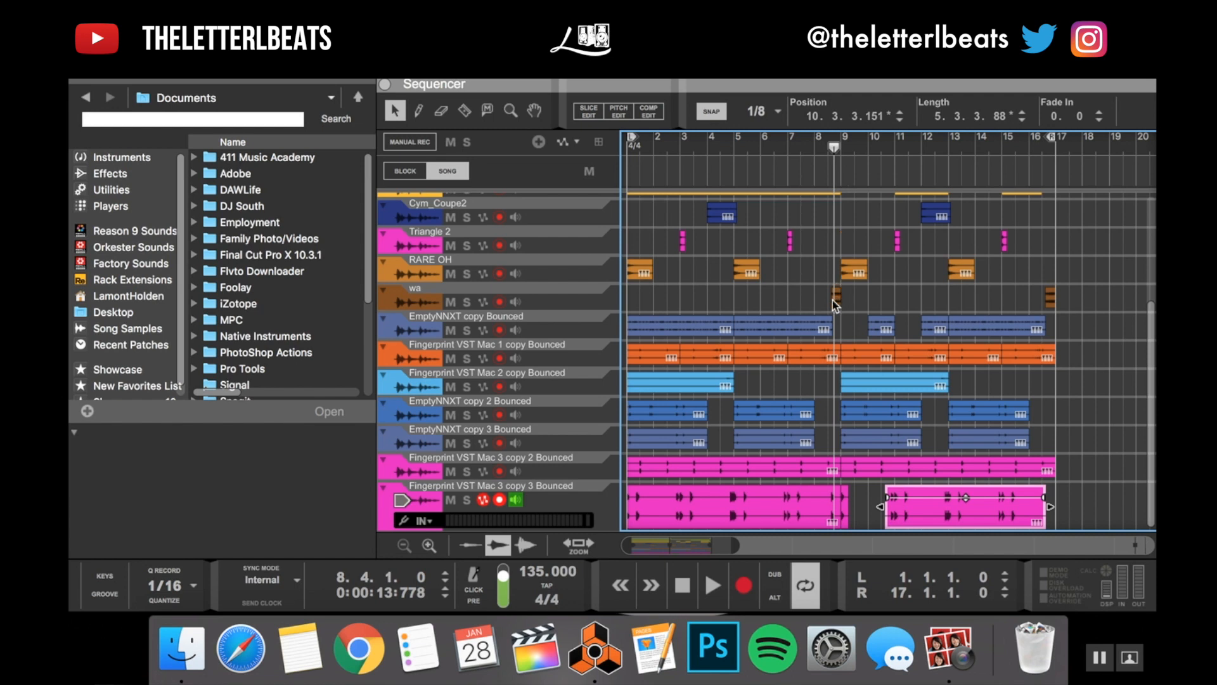
mouse_move(834, 137)
left_mouse_down()
mouse_move(1054, 193)
mouse_move(1040, 197)
left_mouse_up()
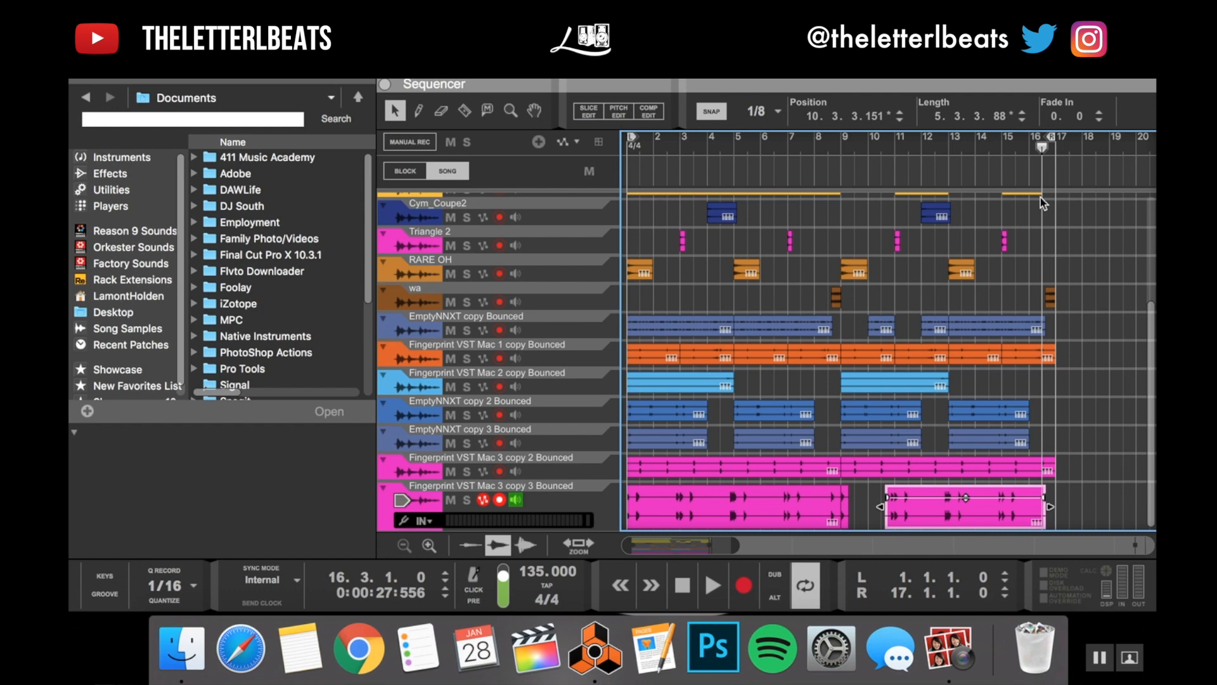
scroll(1040, 196, "up", 5)
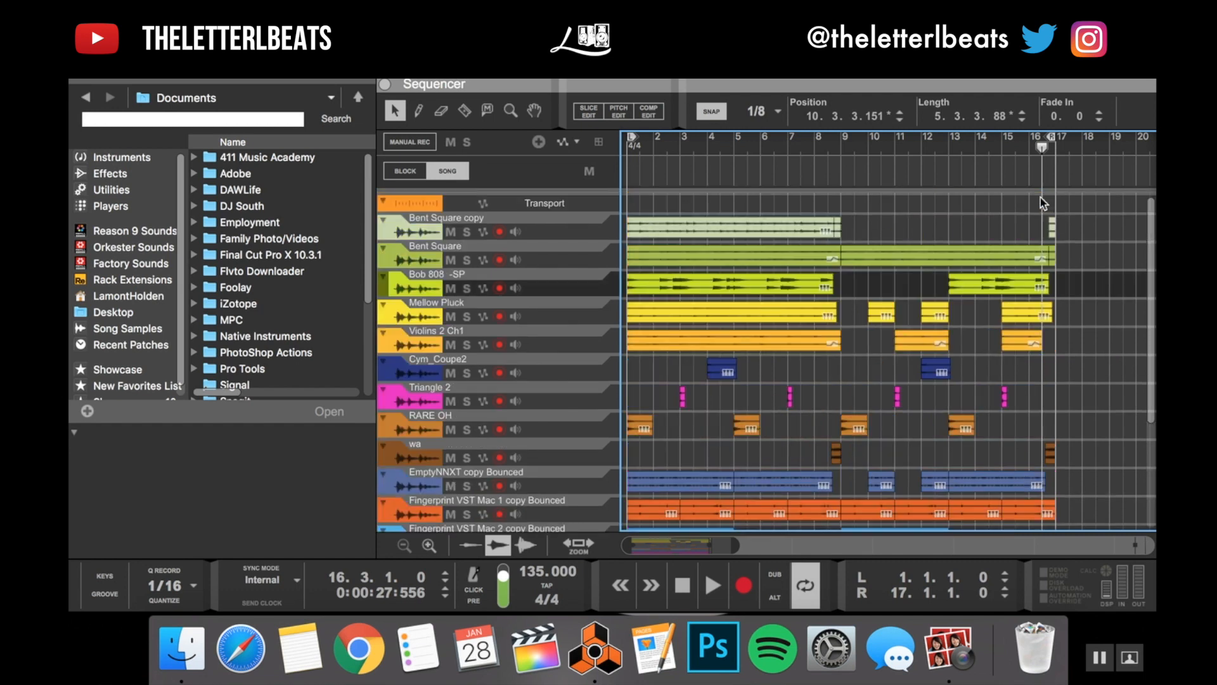
left_click(1038, 312)
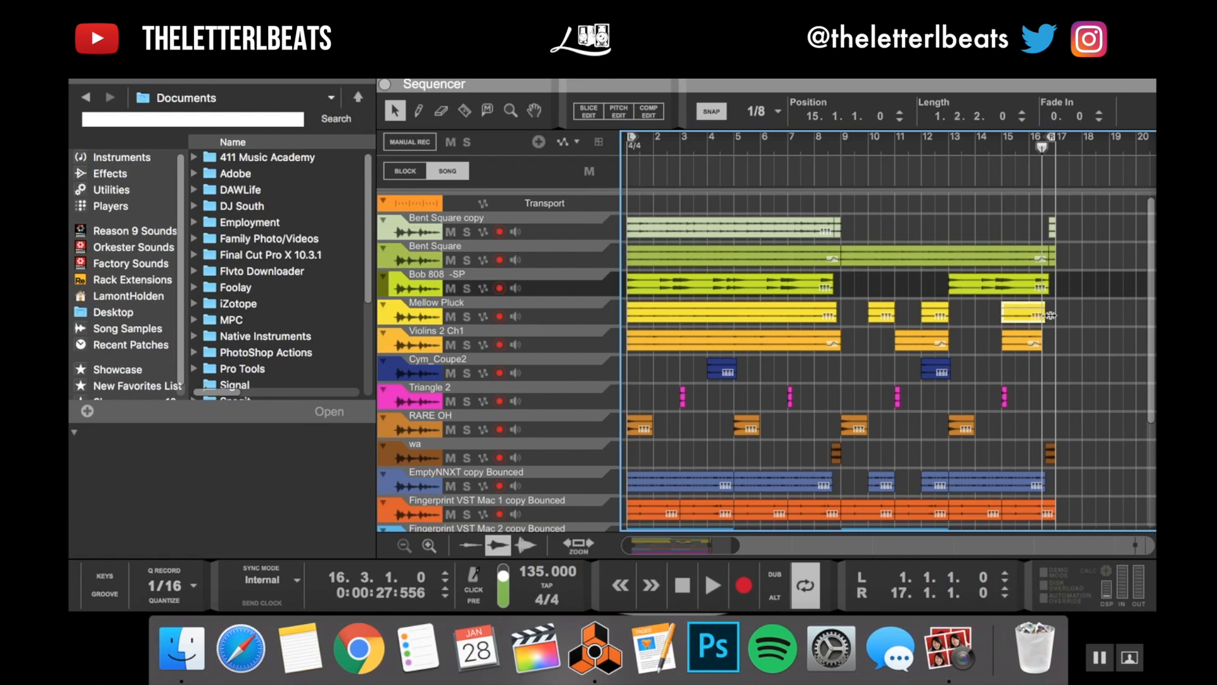
left_click_drag(1050, 315, 1044, 315)
- Listen to the arrangement from bar 1 to bar 10 and examine which tracks play around bars 9 and 10
left_click(626, 156)
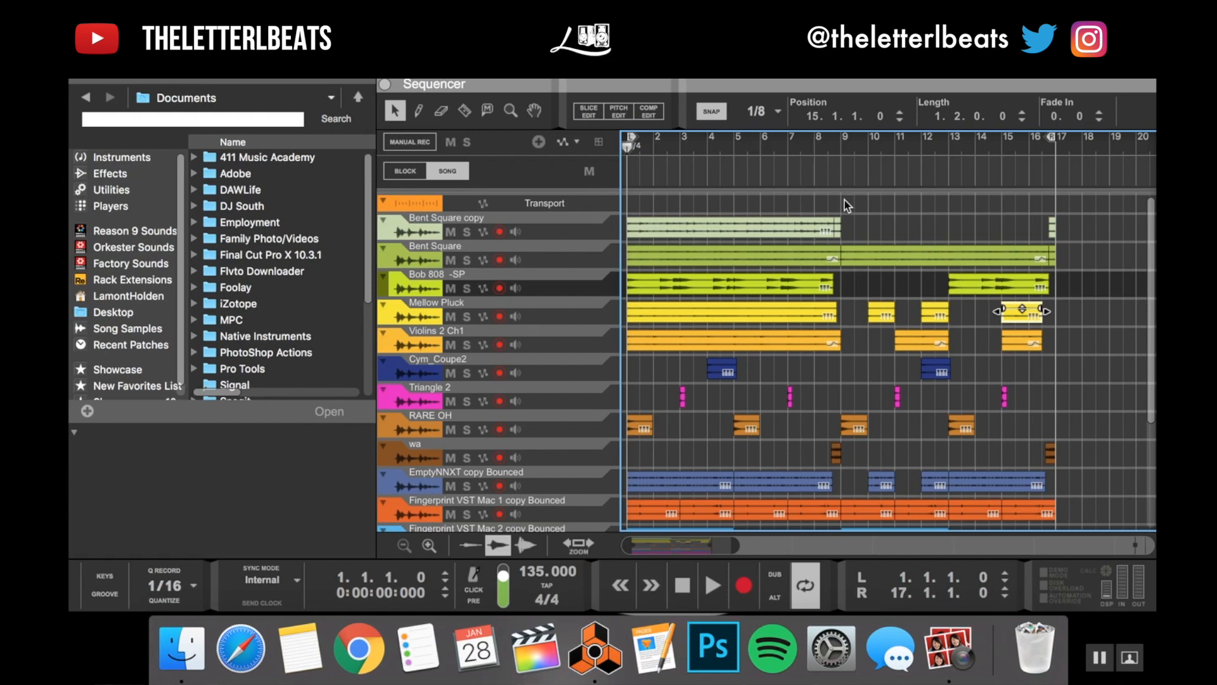
scroll(844, 199, "down", 5)
scroll(840, 249, "up", 5)
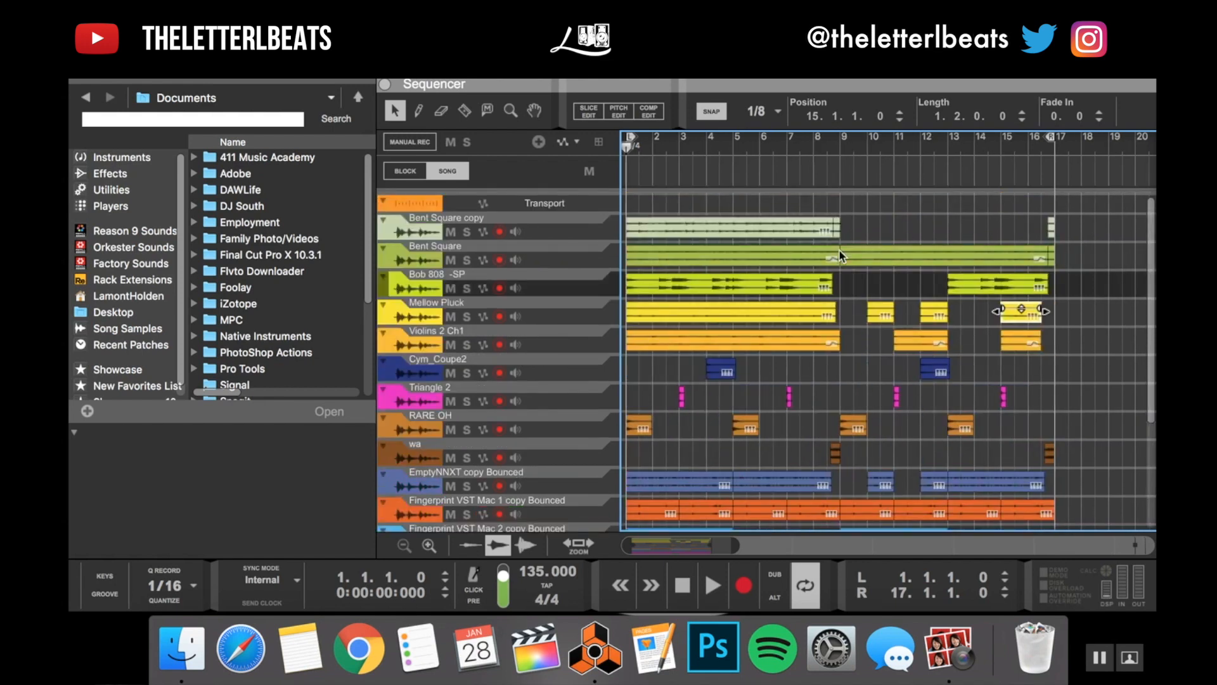
key("space")
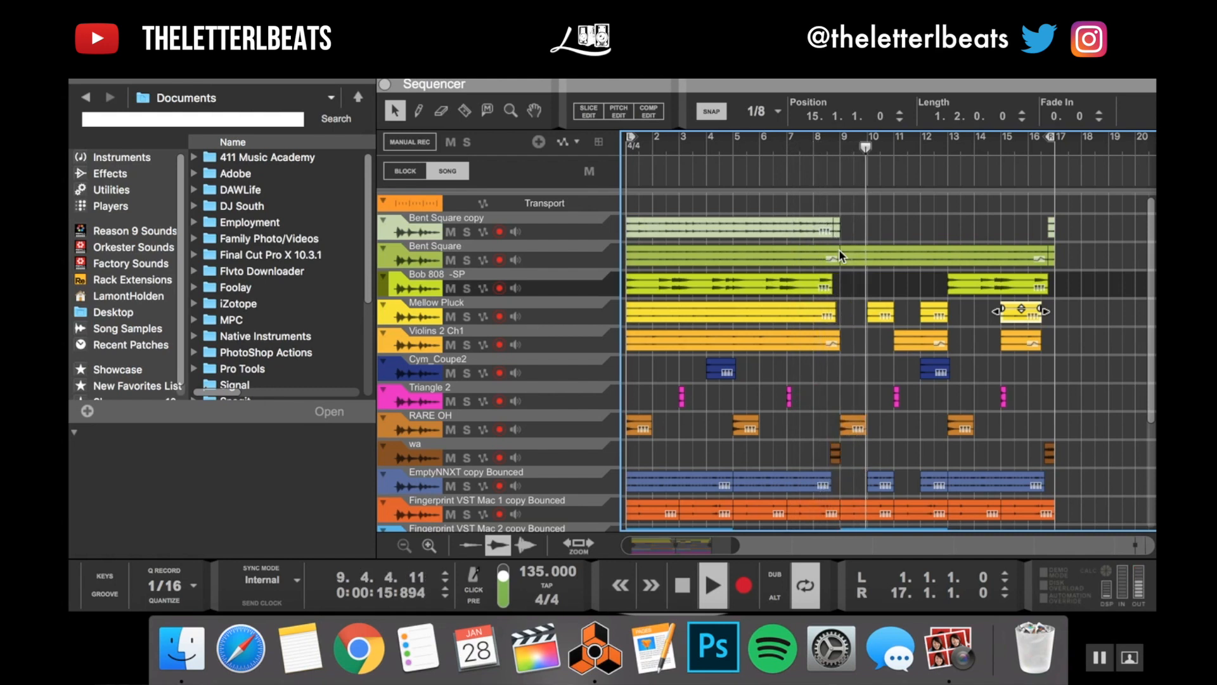
scroll(838, 251, "down", 5)
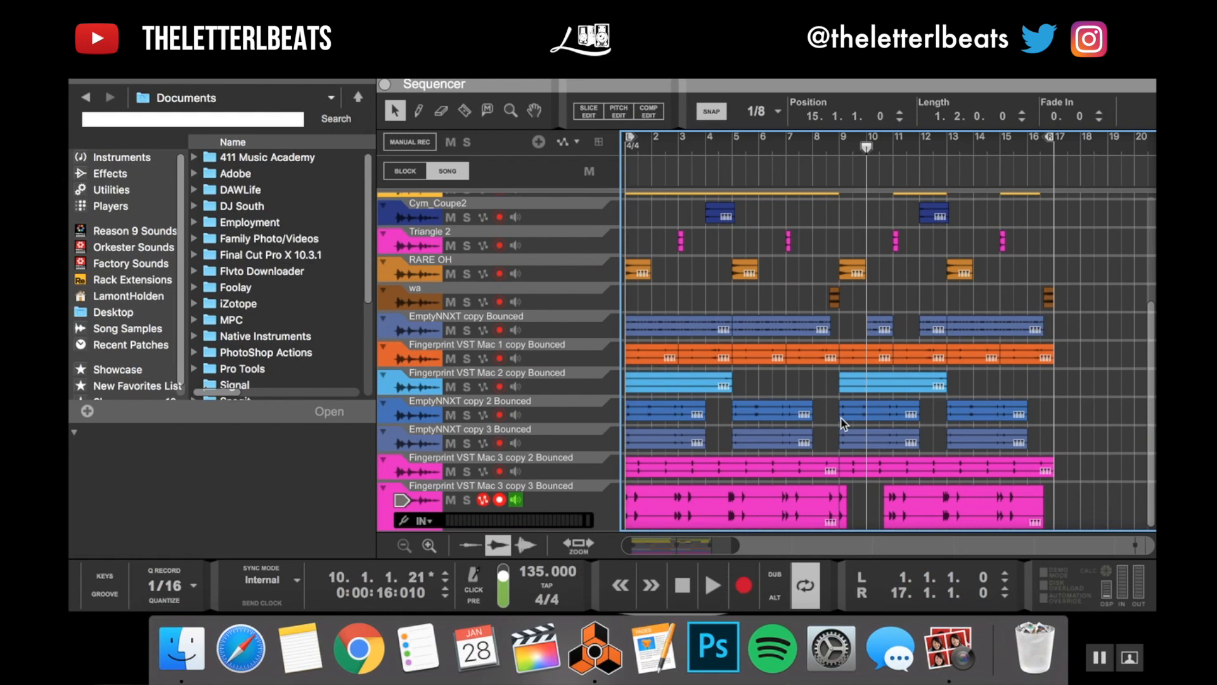
scroll(861, 506, "up", 2)
scroll(860, 506, "up", 4)
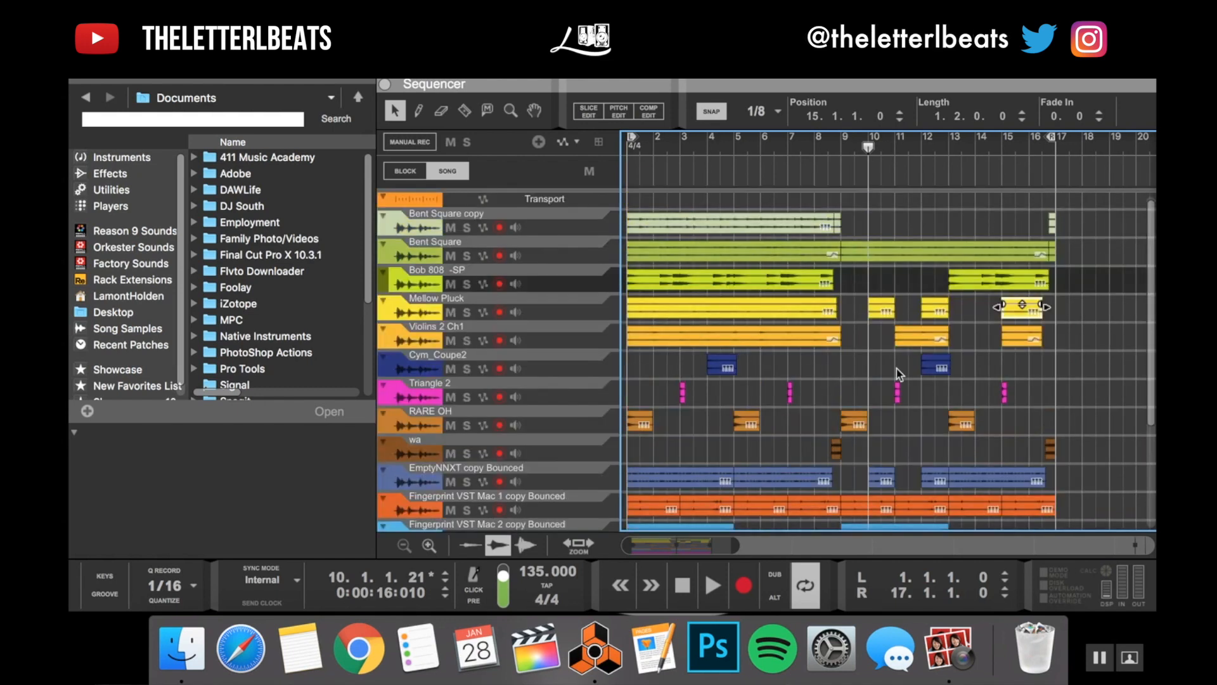
scroll(896, 374, "down", 5)
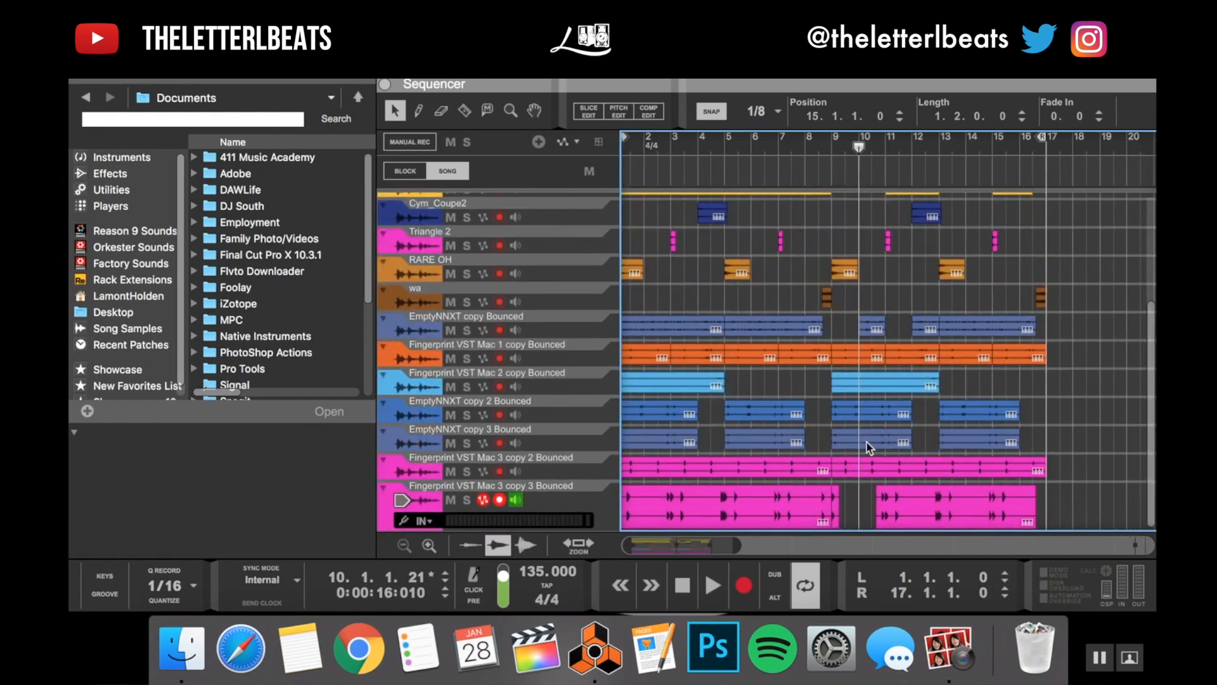
scroll(866, 443, "up", 5)
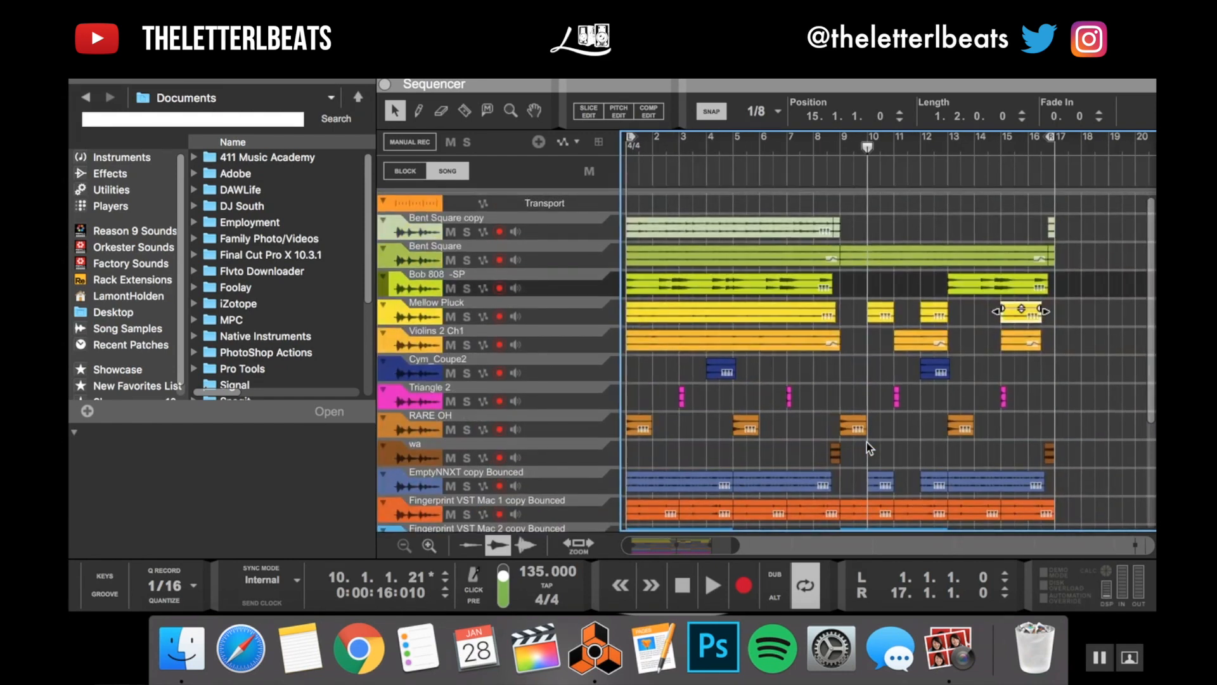
- Copy the first Bob 808 -SP clip to bar 9, shorten the copy to 0.2.0.0, and listen to the transition from before bar 9
left_click(646, 289)
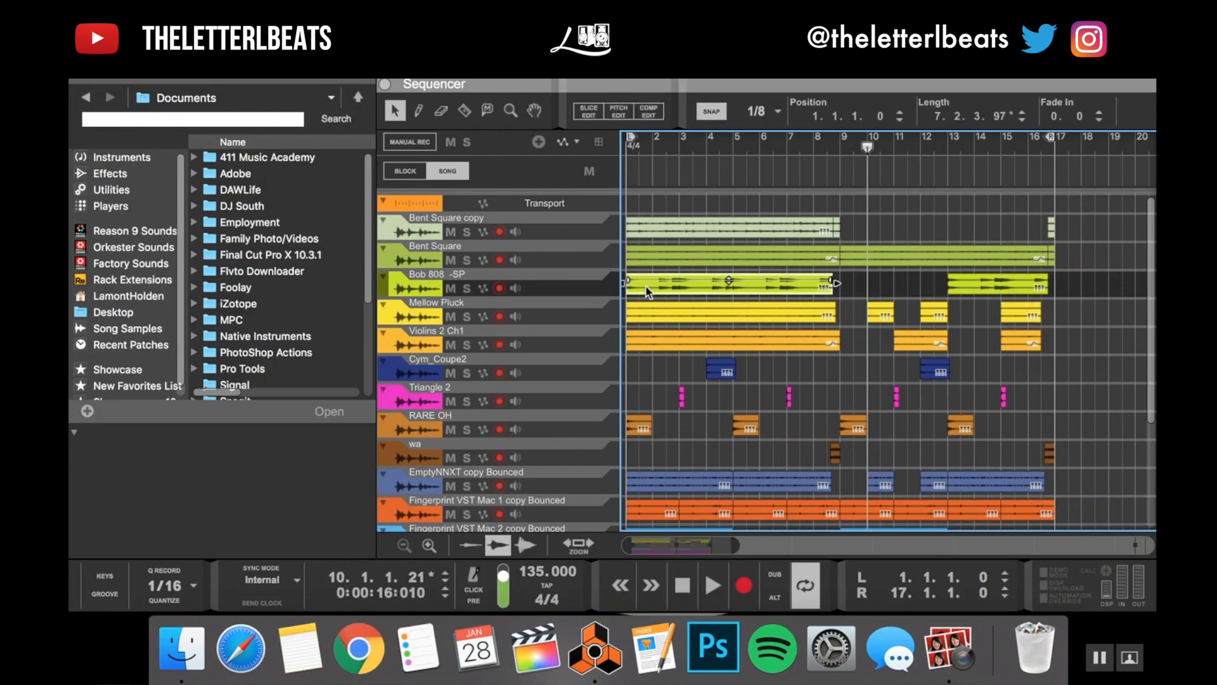
left_click_drag(646, 288, 860, 282)
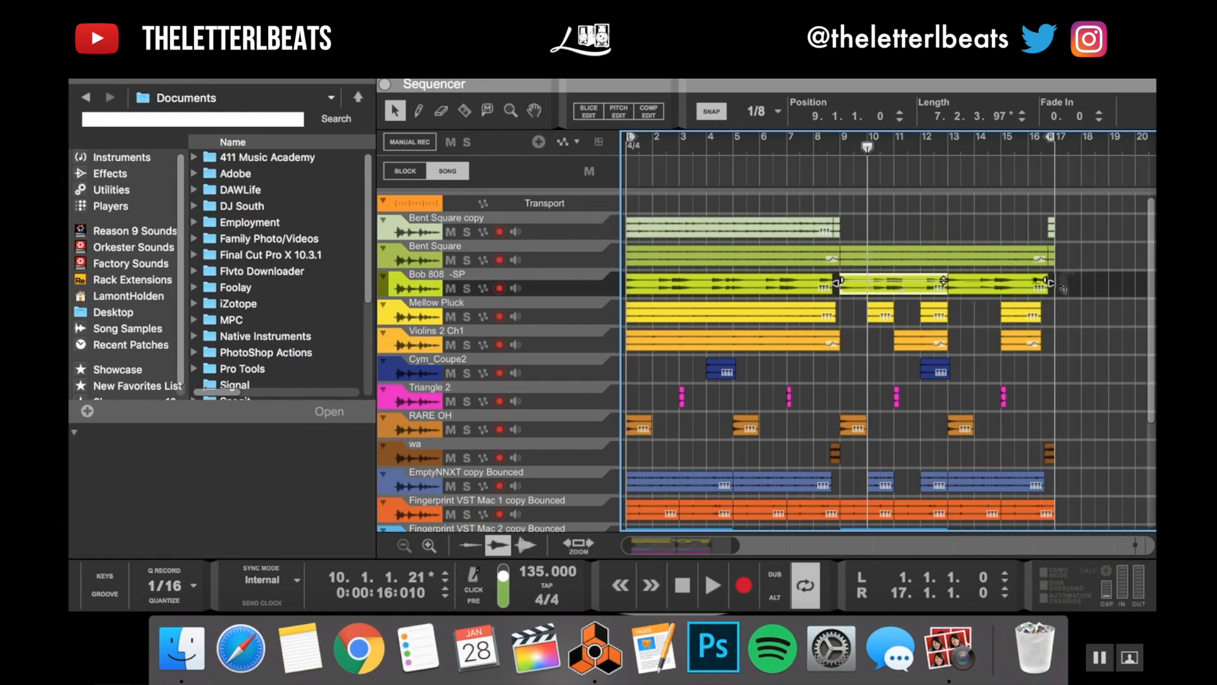
left_click_drag(1047, 284, 854, 284)
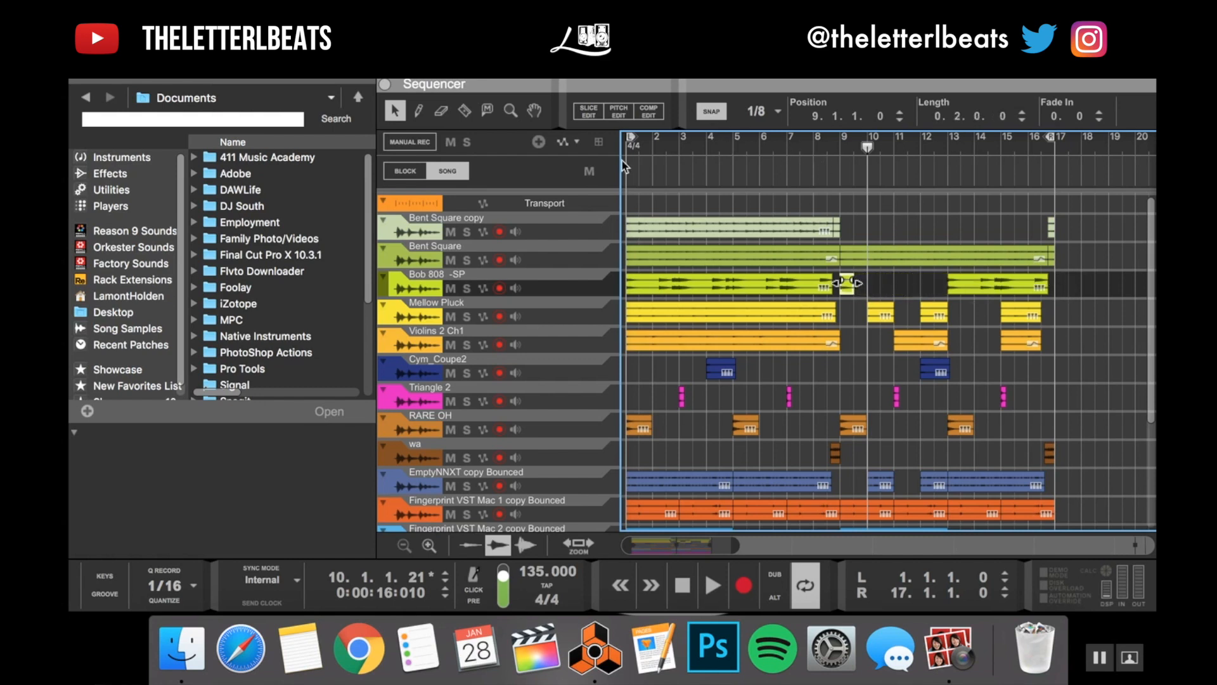
left_click(810, 143)
key("space")
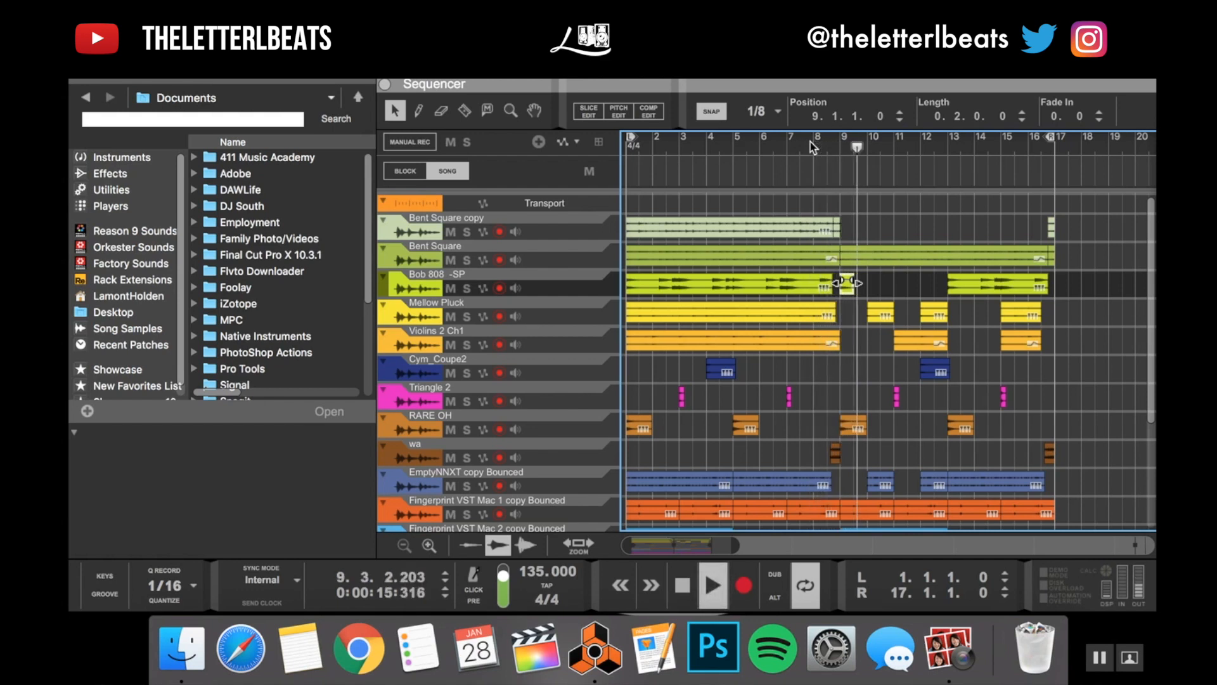
key("space")
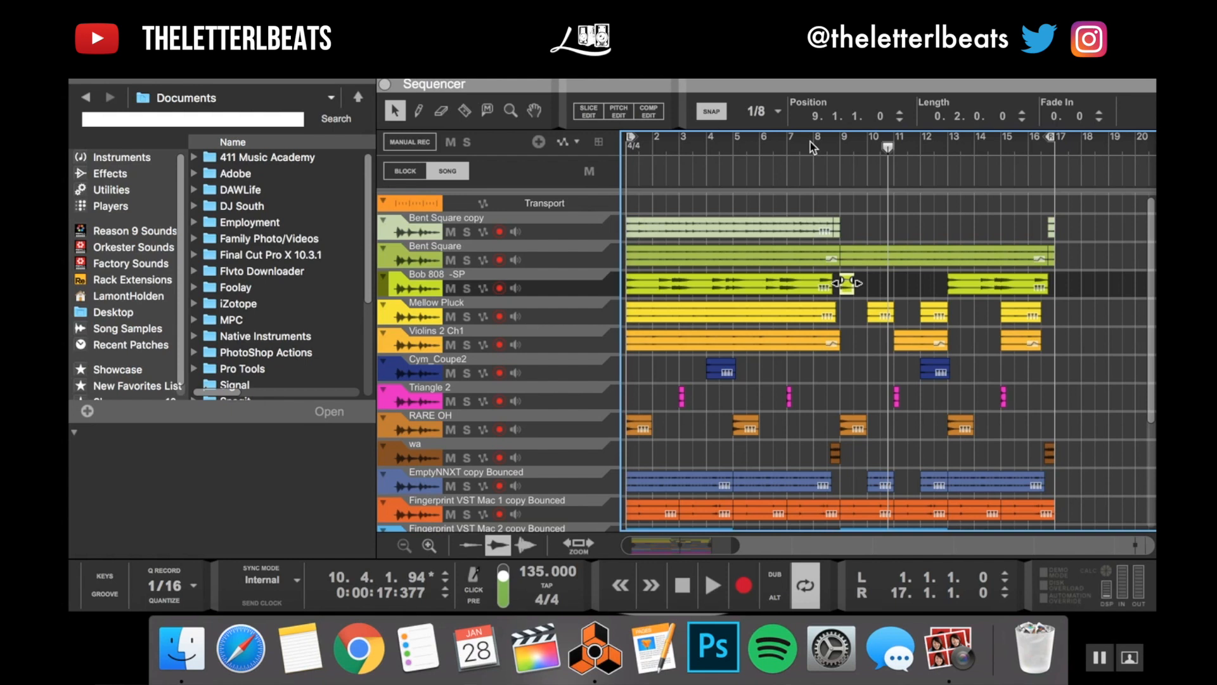
- Listen to the arrangement from bar 1 and split the second Bent Square clip at bar 13
left_click(625, 149)
key("space")
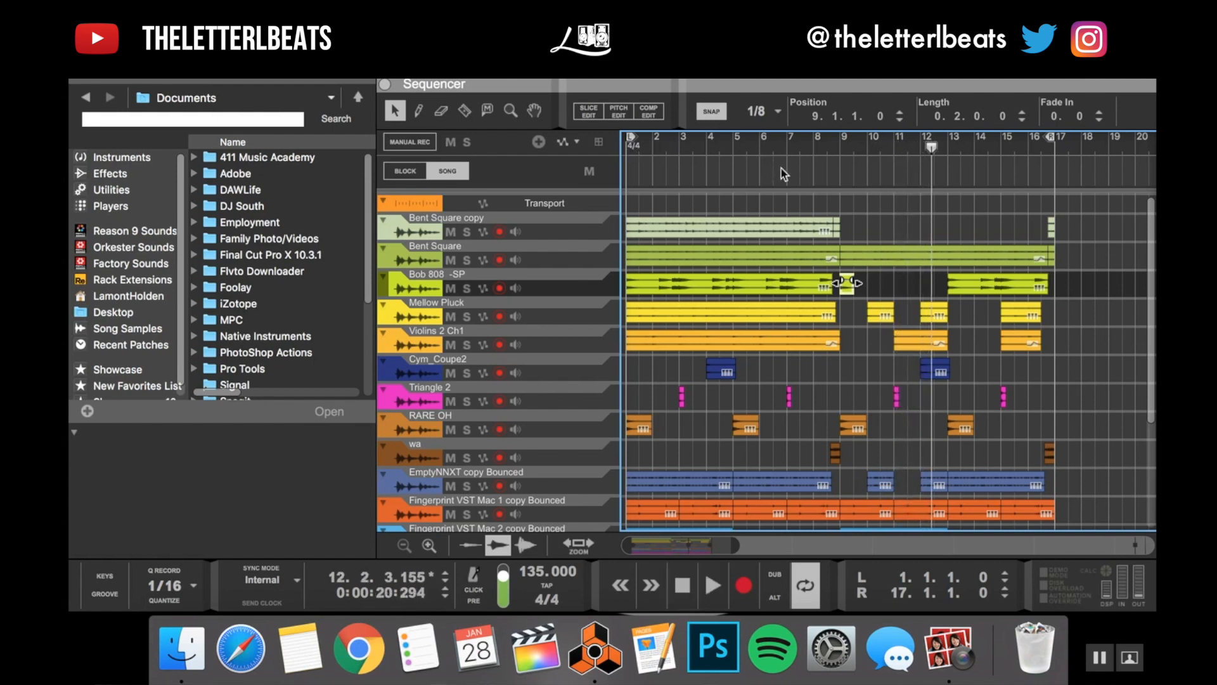
key("r")
left_click(932, 259)
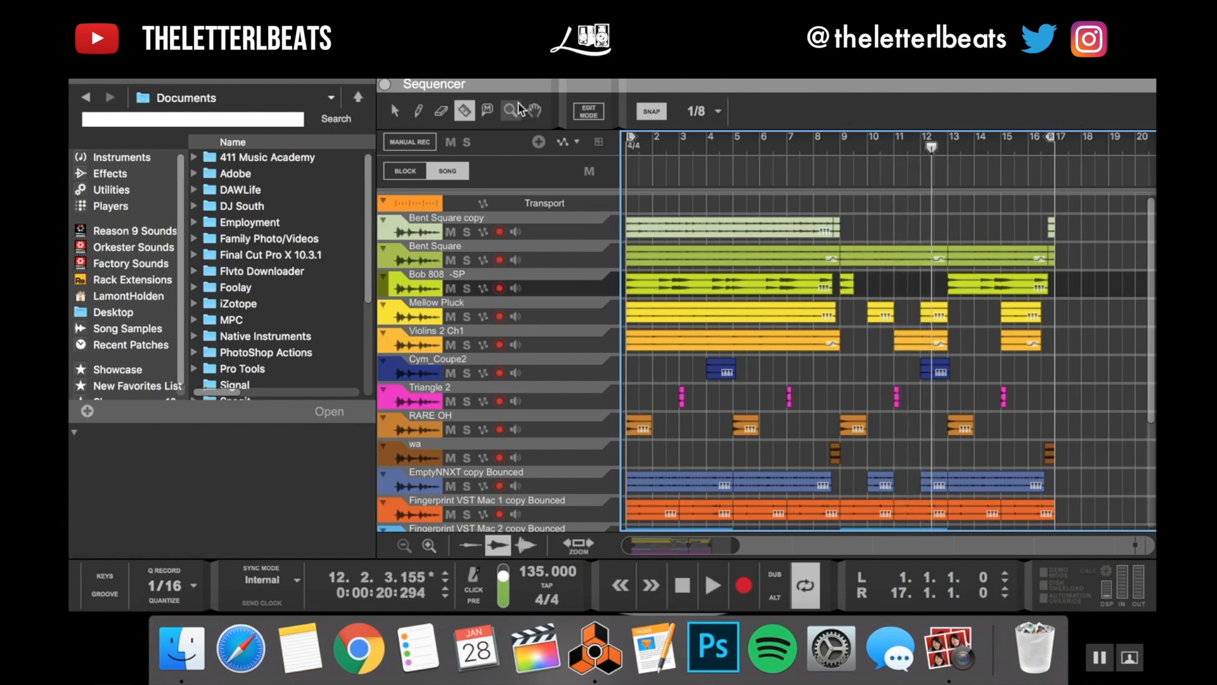
- Turn snap off, shorten the Bent Square clip starting at bar 9 to a length of 3.2.3.220, and listen to the dropout before bar 13
left_click(416, 104)
left_click(395, 107)
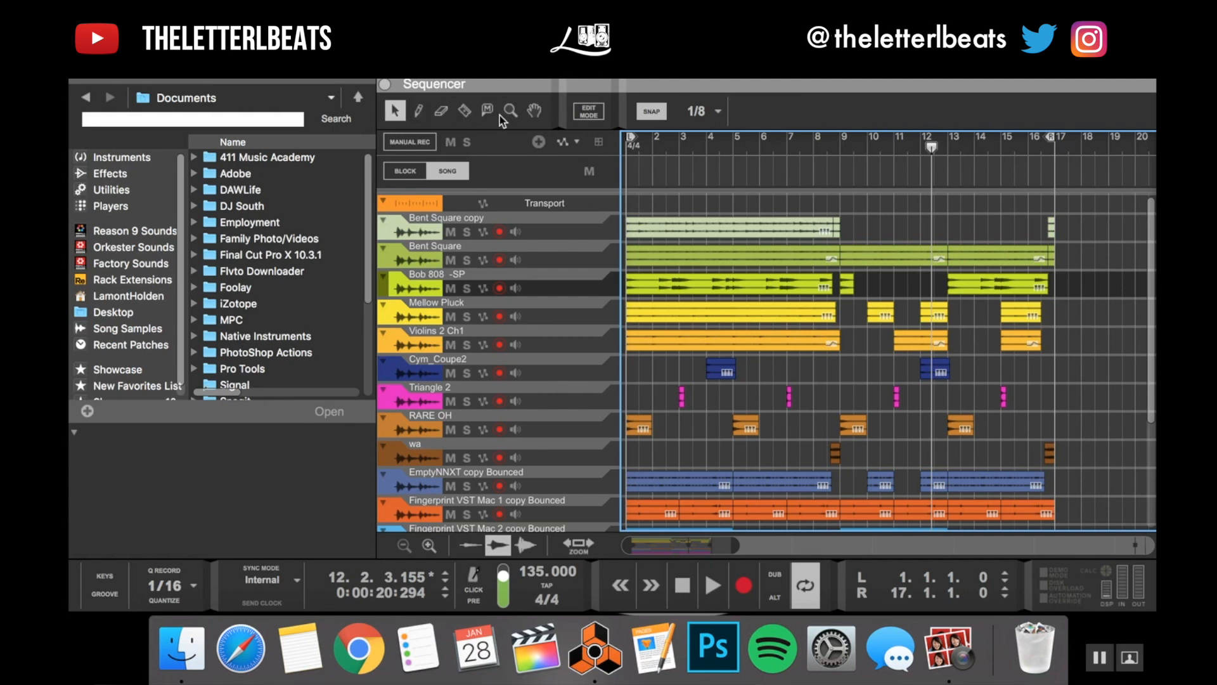
left_click(942, 257)
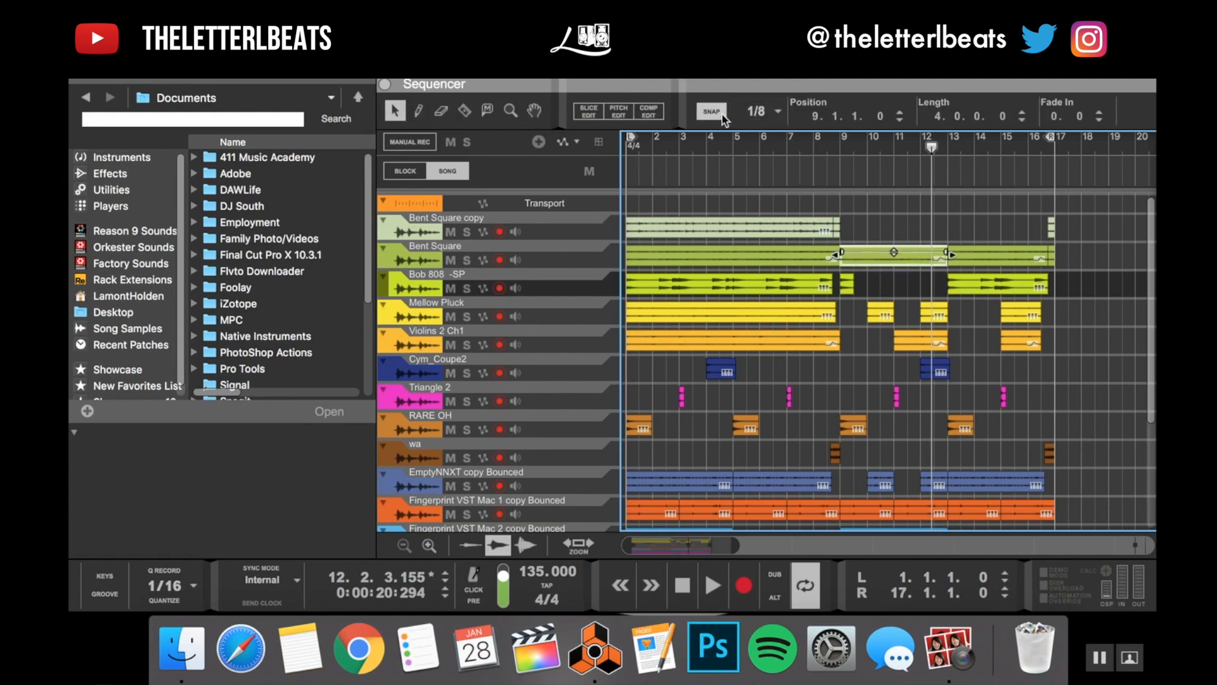
left_click_drag(947, 254, 946, 255)
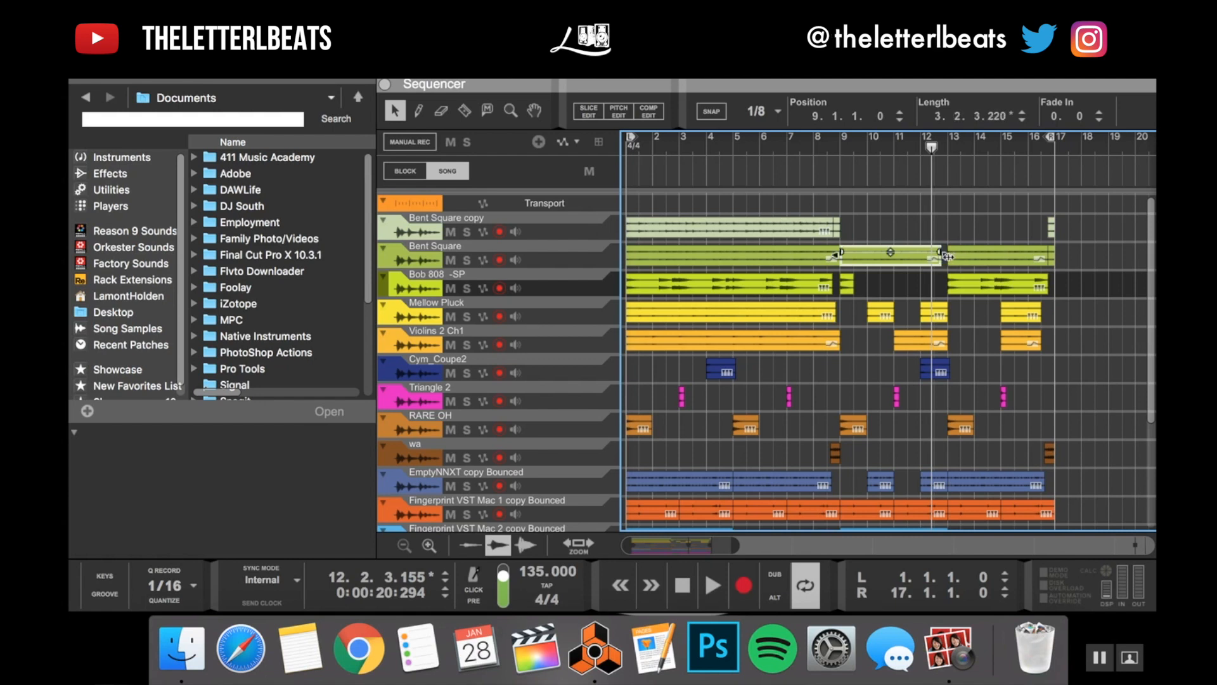
left_click(903, 148)
key("space")
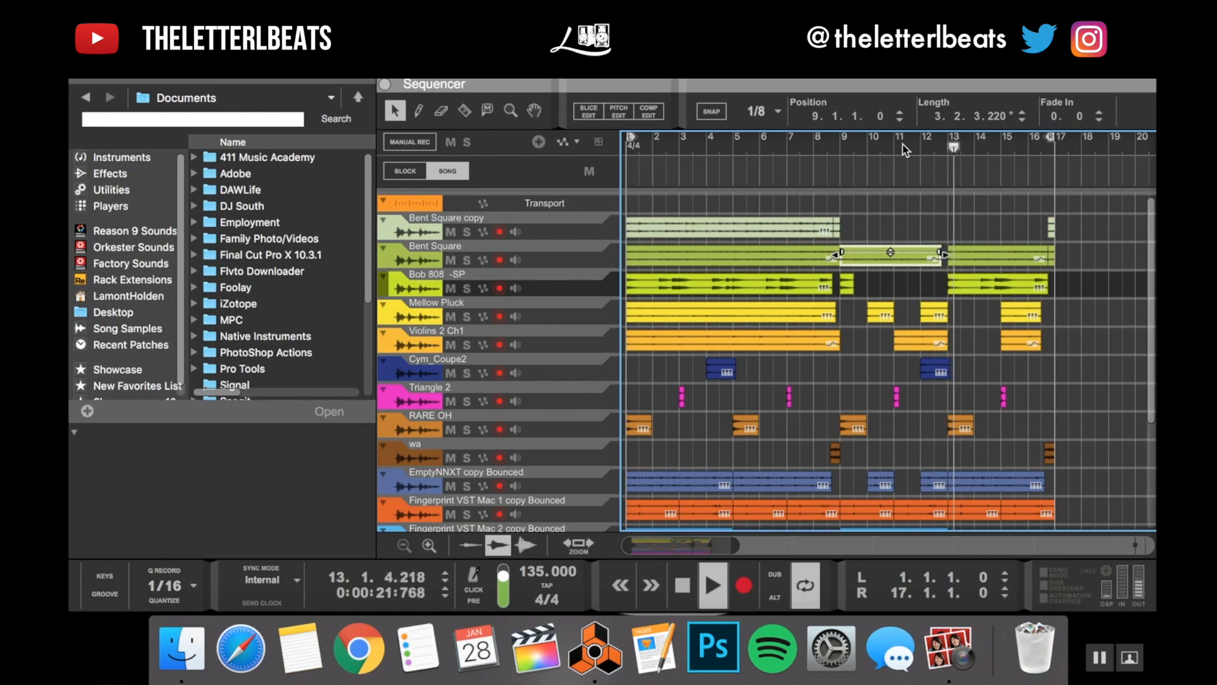
key("space")
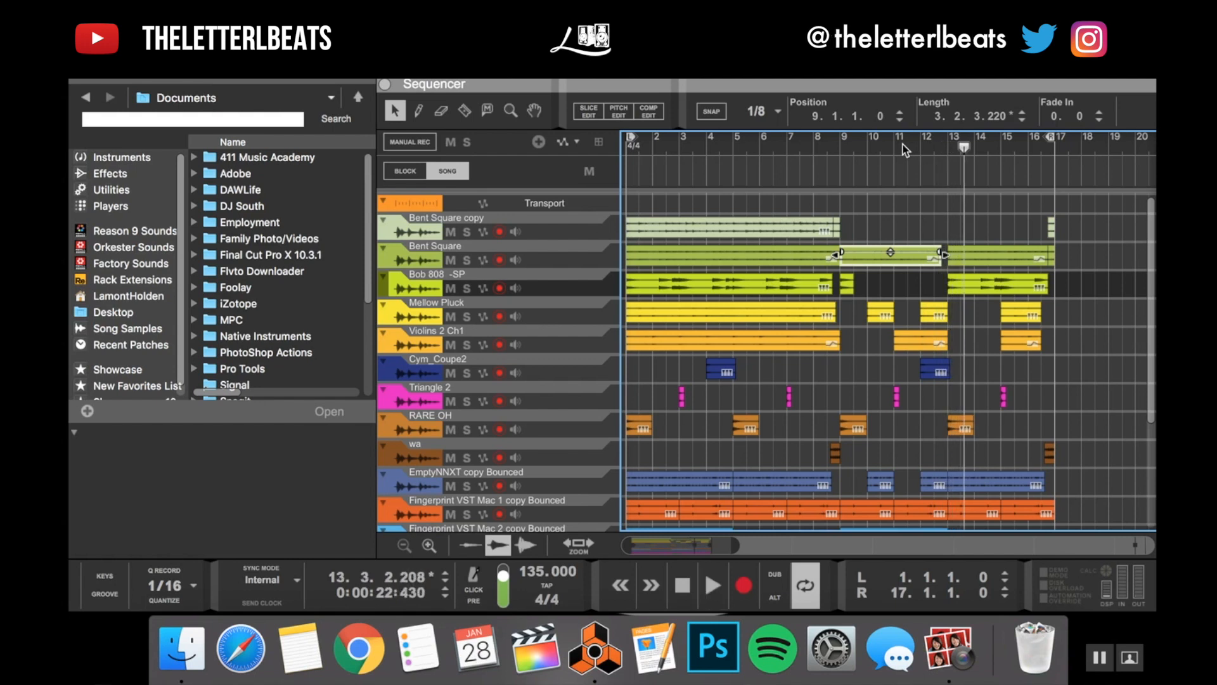
- Shorten the EmptyNNXT copy Bounced clip at bar 12 to a length of 0.3.0.225 and listen from just before bar 9
scroll(905, 150, "down", 2)
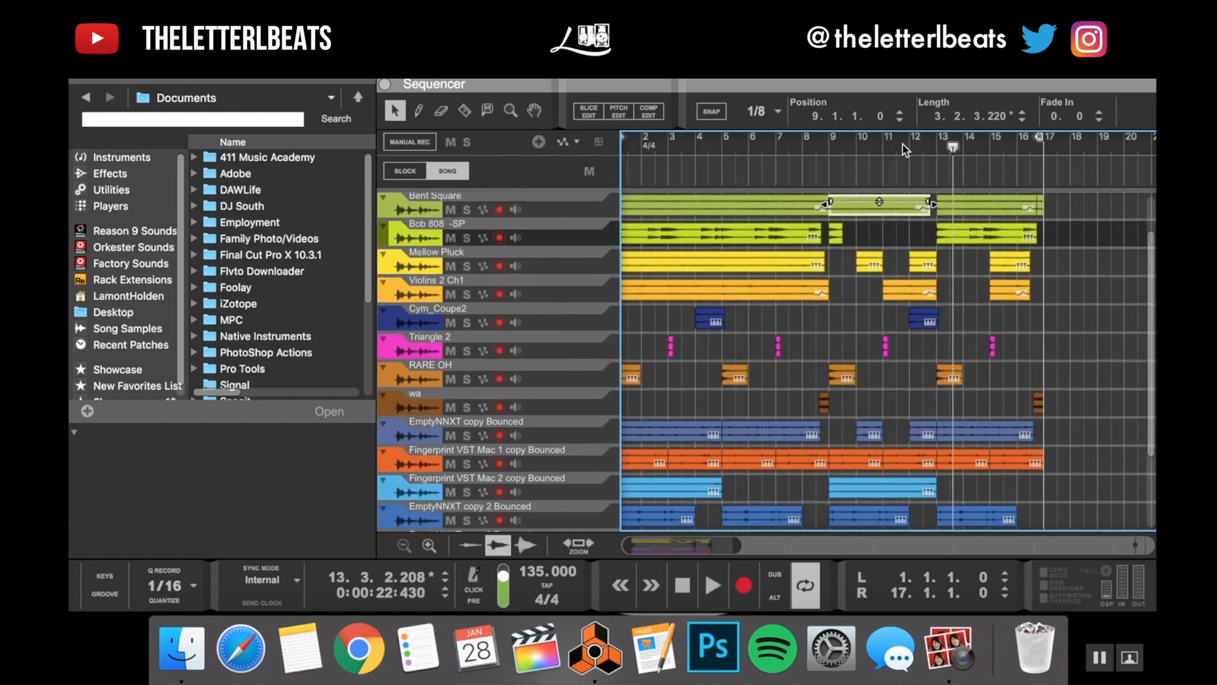
left_click(928, 424)
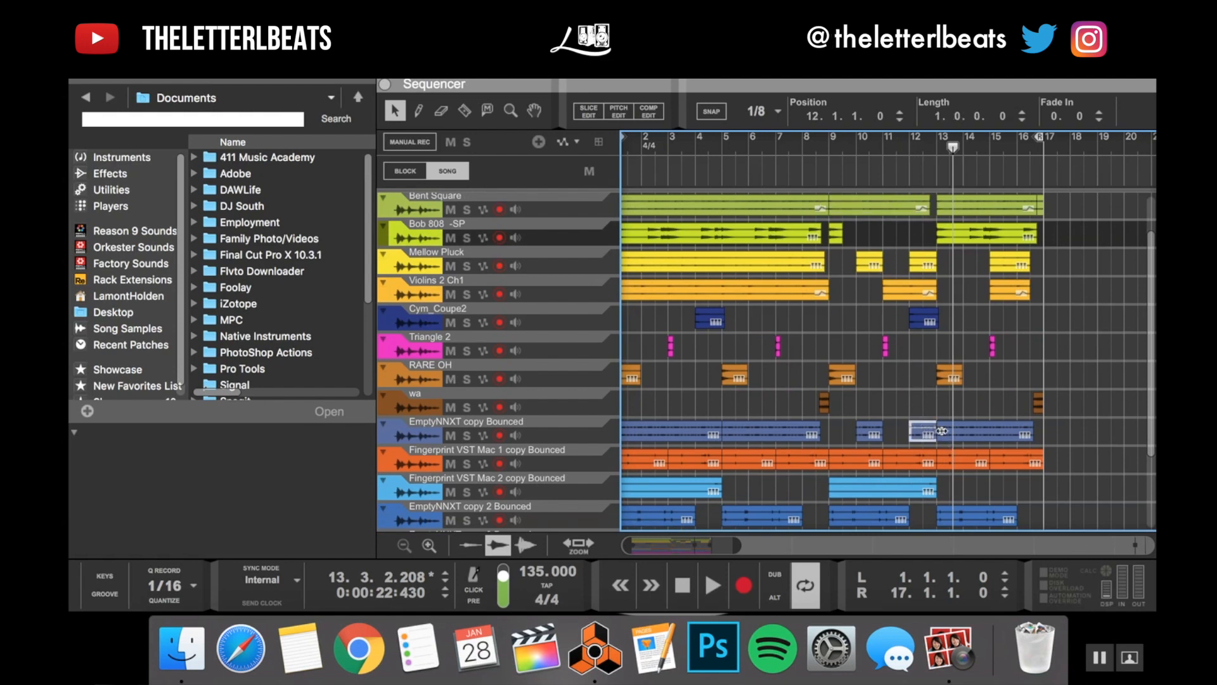
left_click_drag(940, 431, 935, 431)
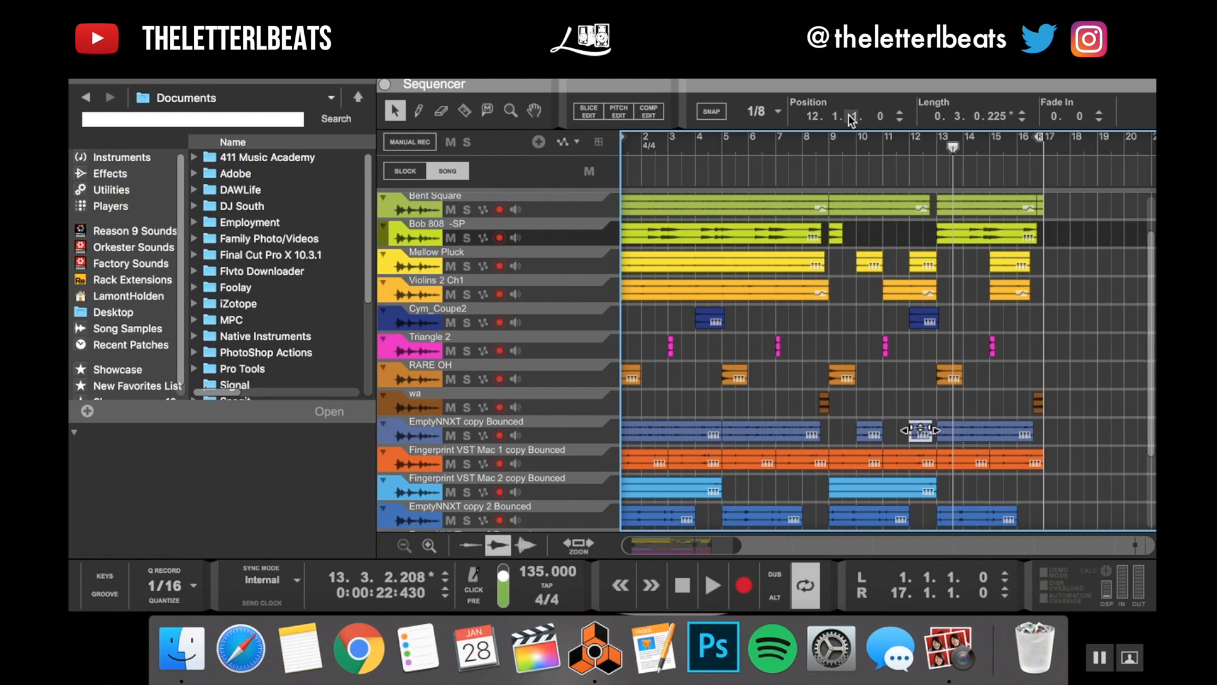
left_click(827, 147)
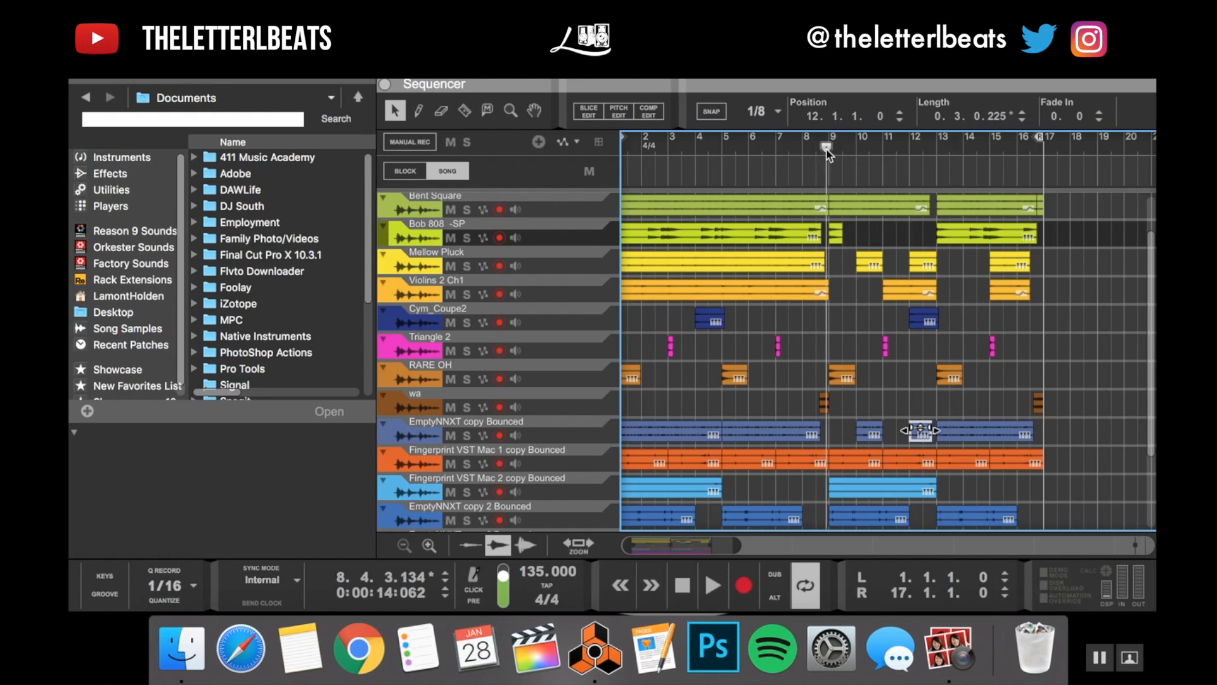
key("space")
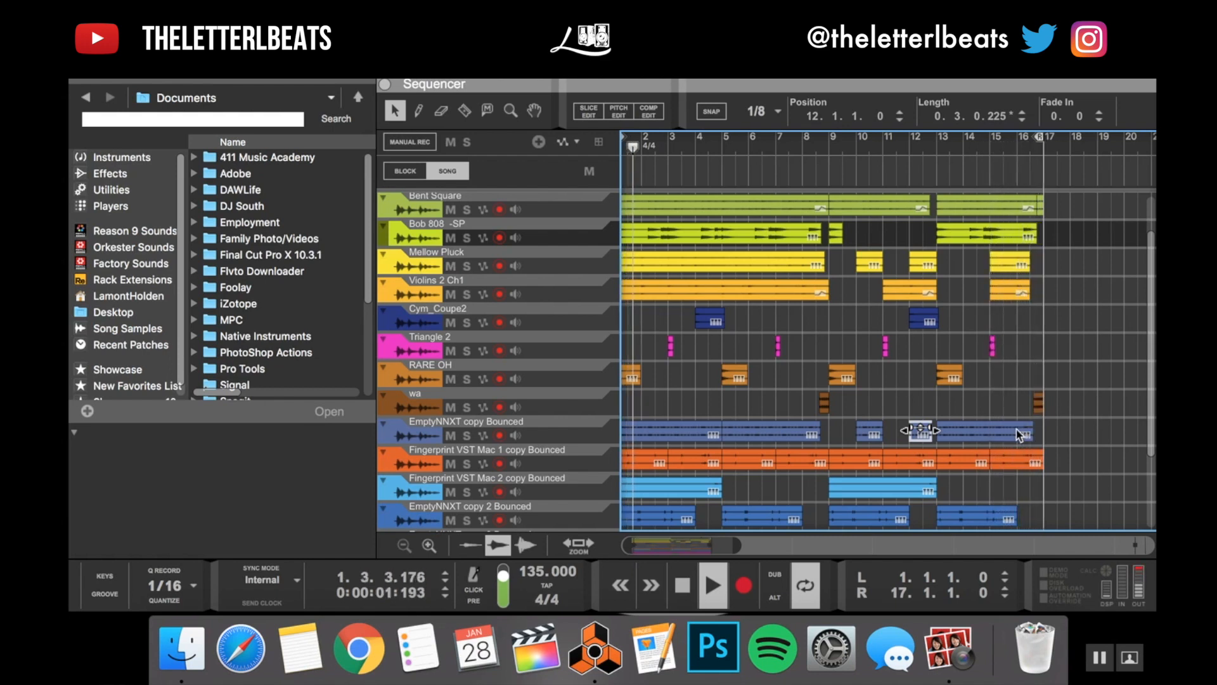
key("space")
scroll(1017, 429, "left", 1)
scroll(1017, 430, "down", 4)
scroll(1017, 429, "up", 5)
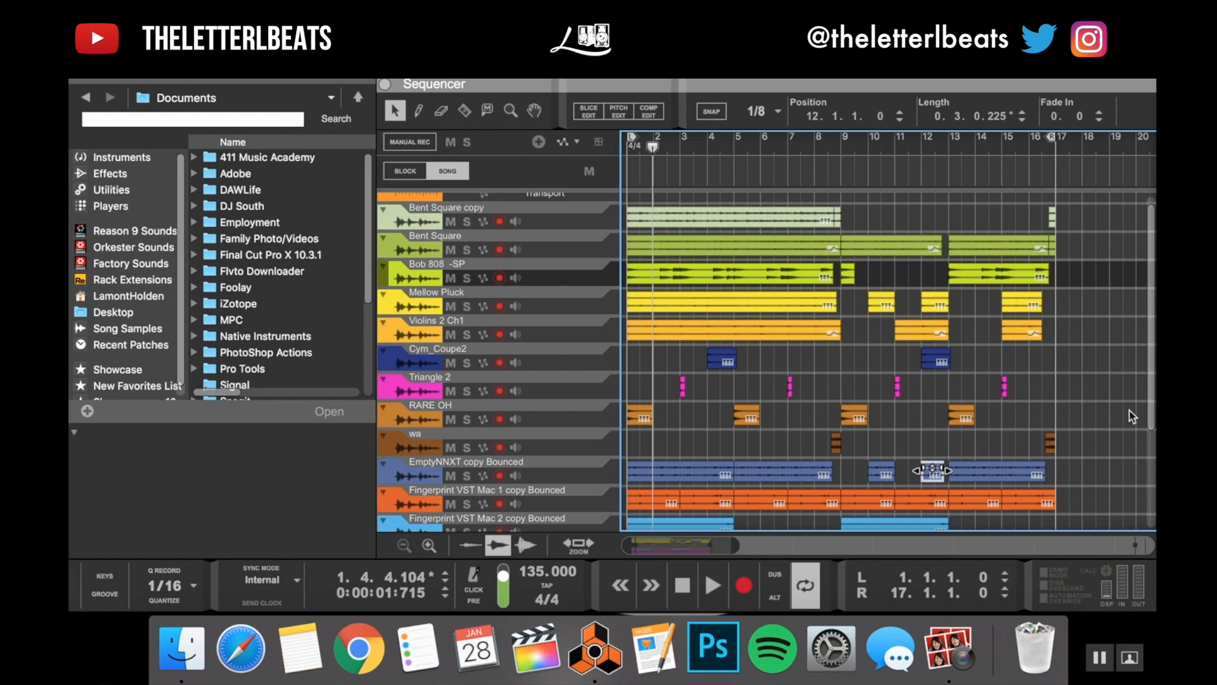
scroll(1009, 329, "down", 4)
scroll(1009, 328, "down", 1)
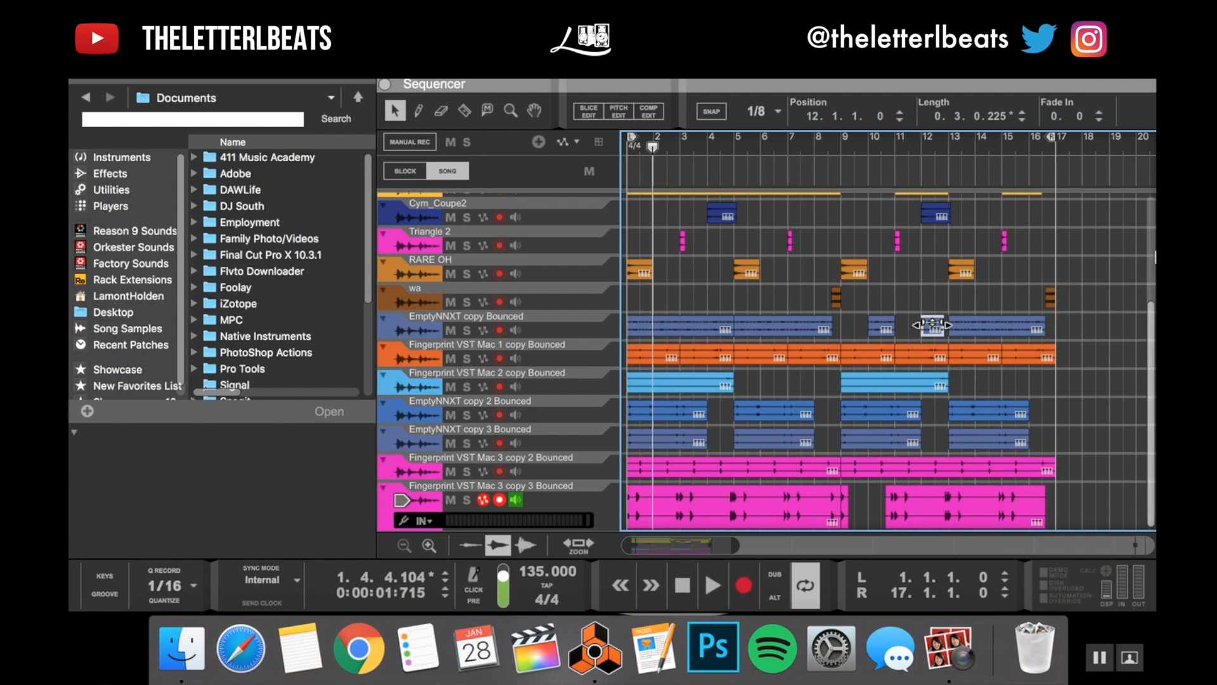
scroll(1033, 283, "up", 5)
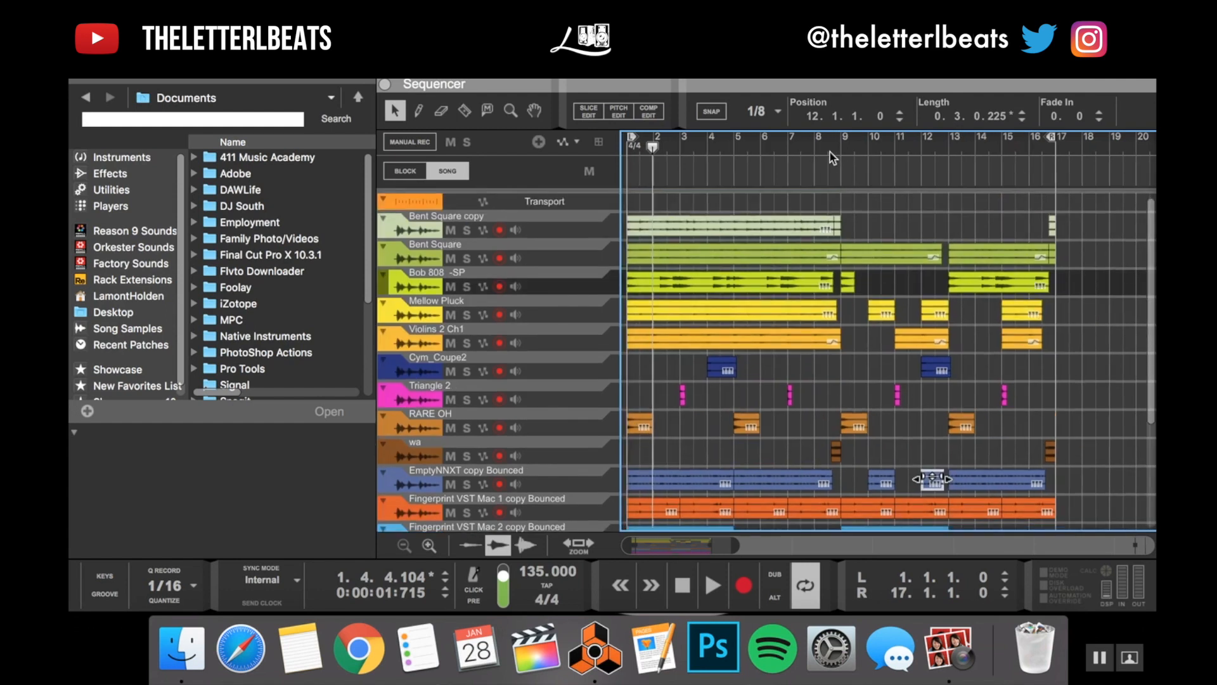